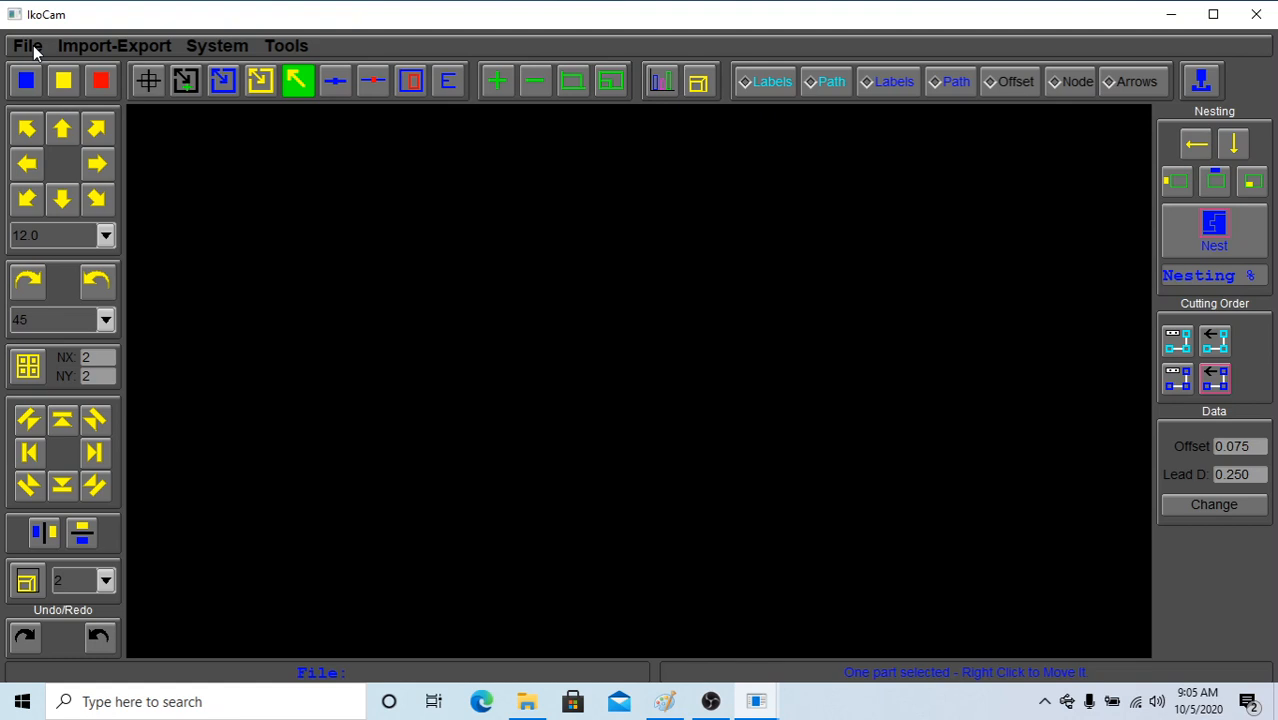
# Open the job dxf13.dxf.jb from the folder C:/IKOCAM/DEMOFILES/DXFINCH
pyautogui.click(28, 46)
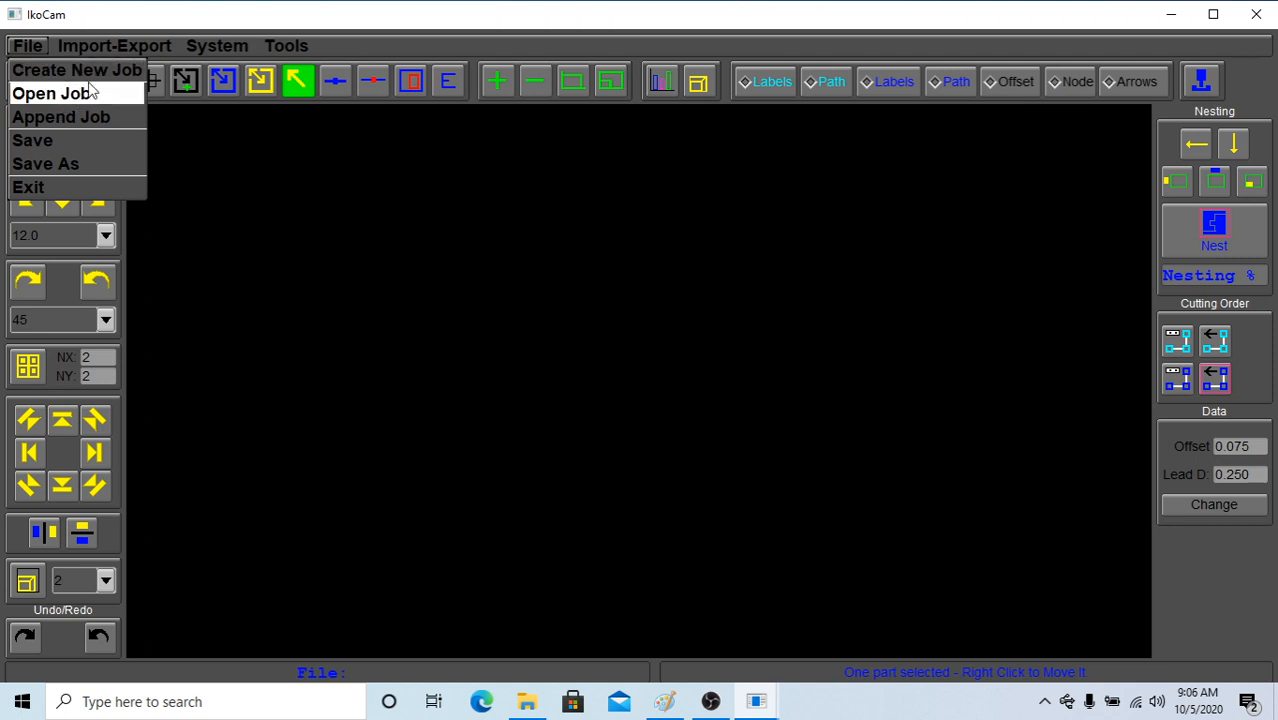
pyautogui.moveTo(124, 49)
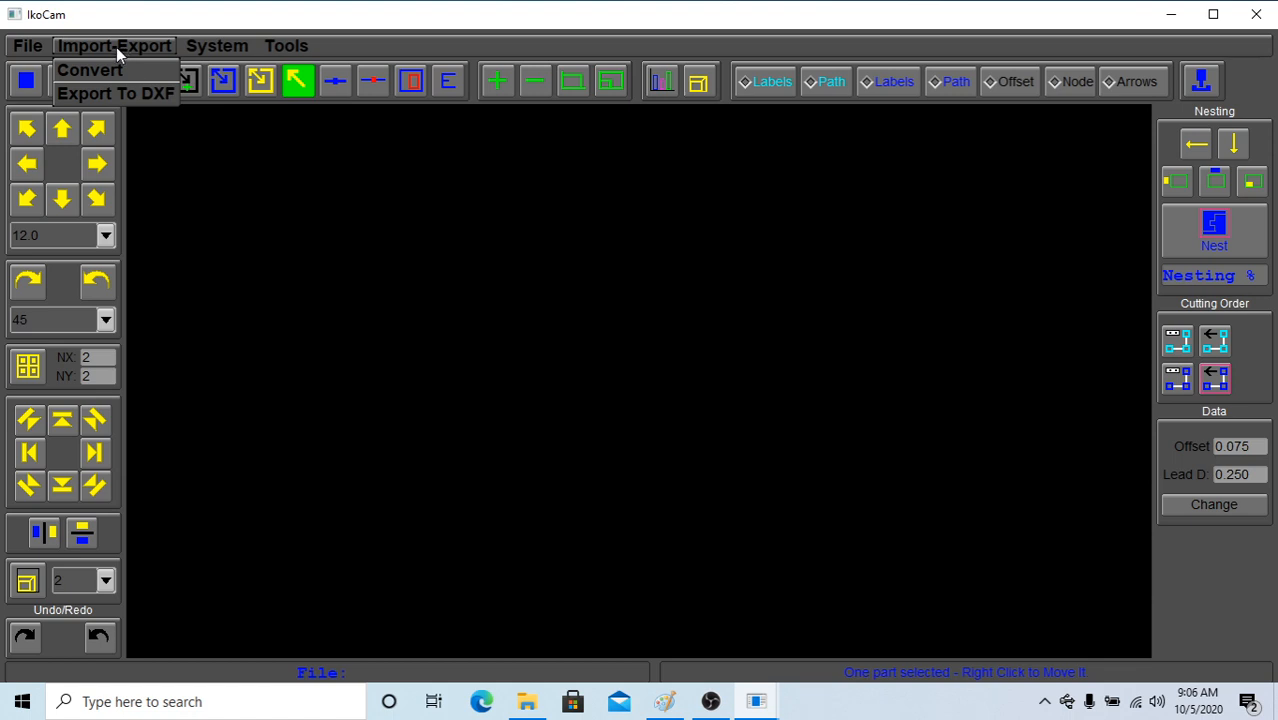
pyautogui.moveTo(34, 50)
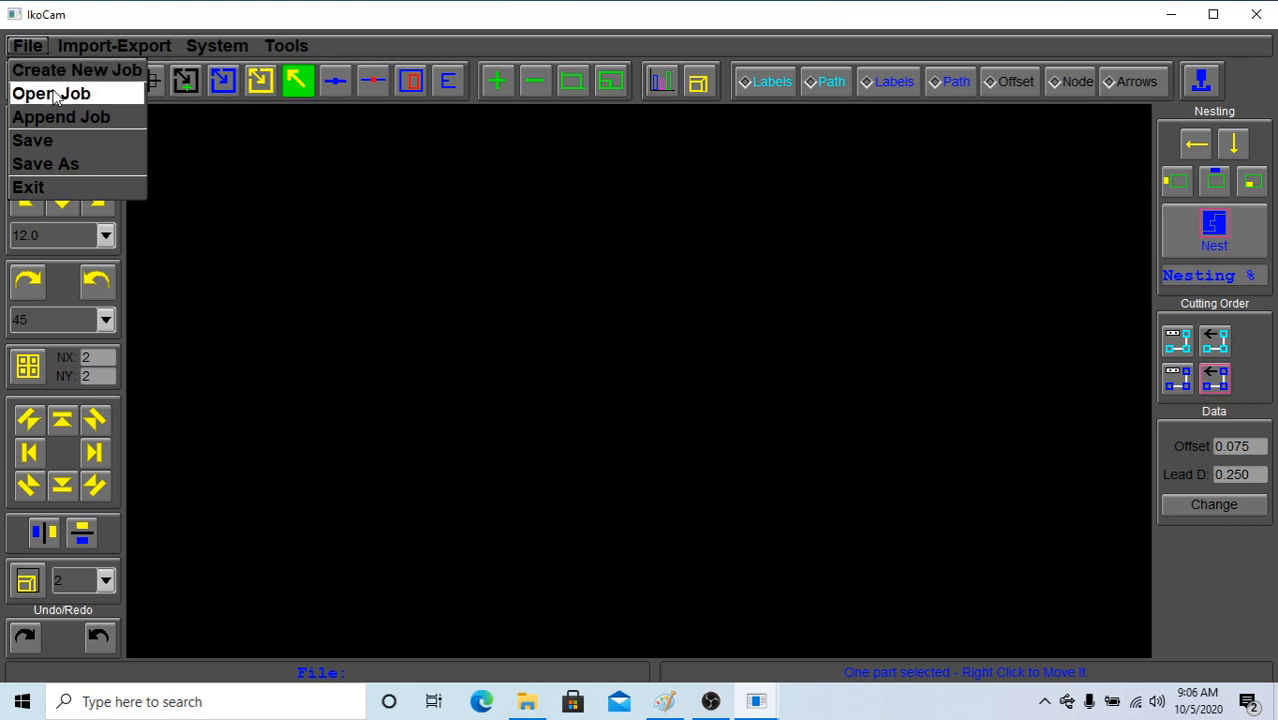
pyautogui.click(57, 94)
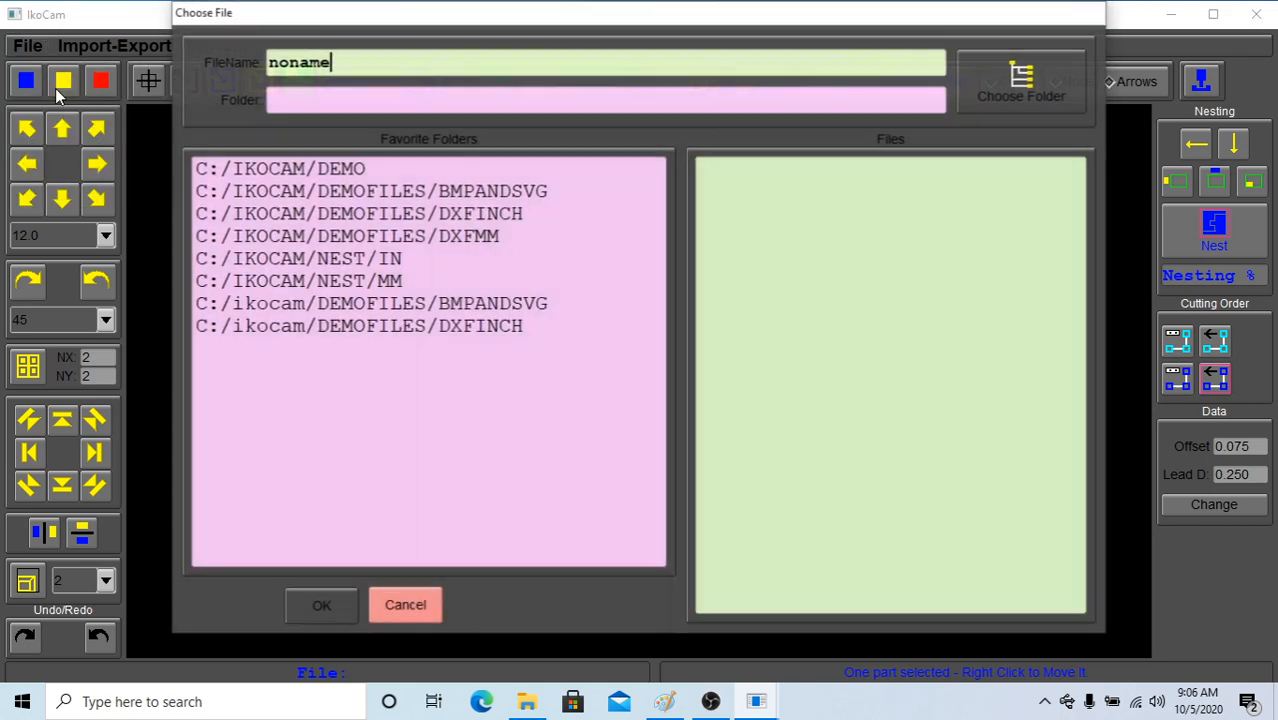
pyautogui.click(424, 216)
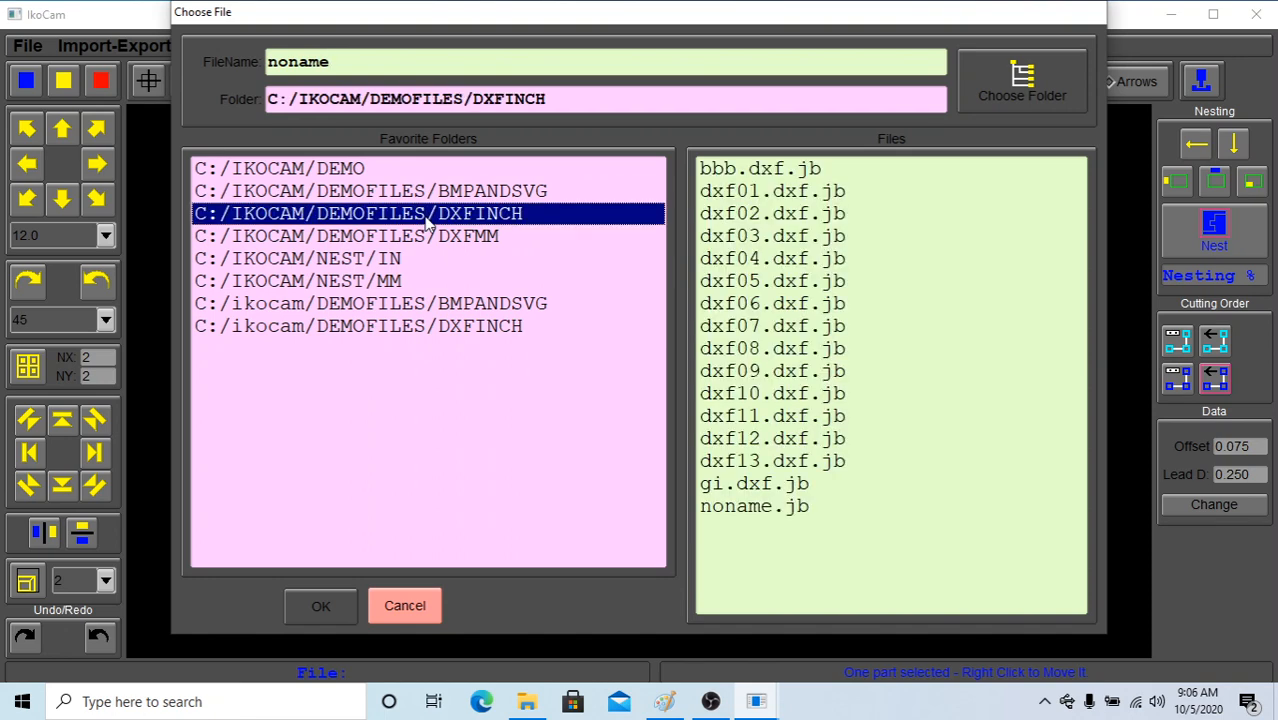
pyautogui.click(760, 286)
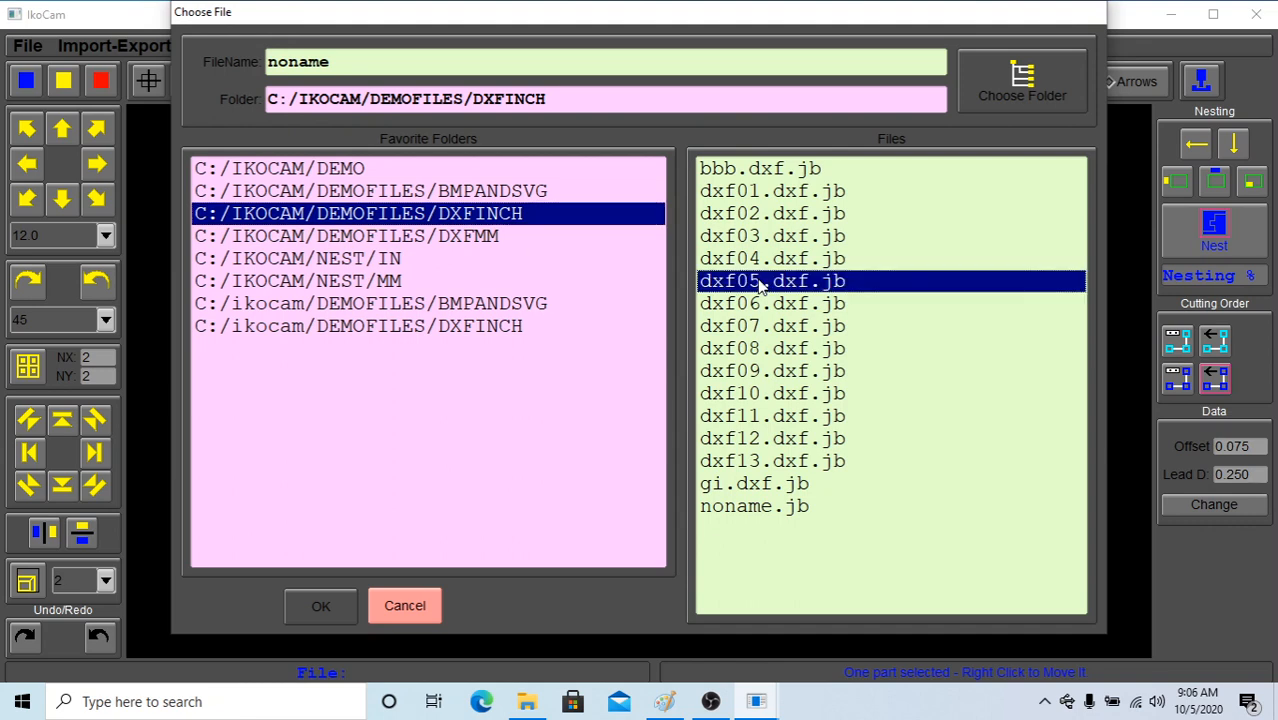
pyautogui.click(765, 418)
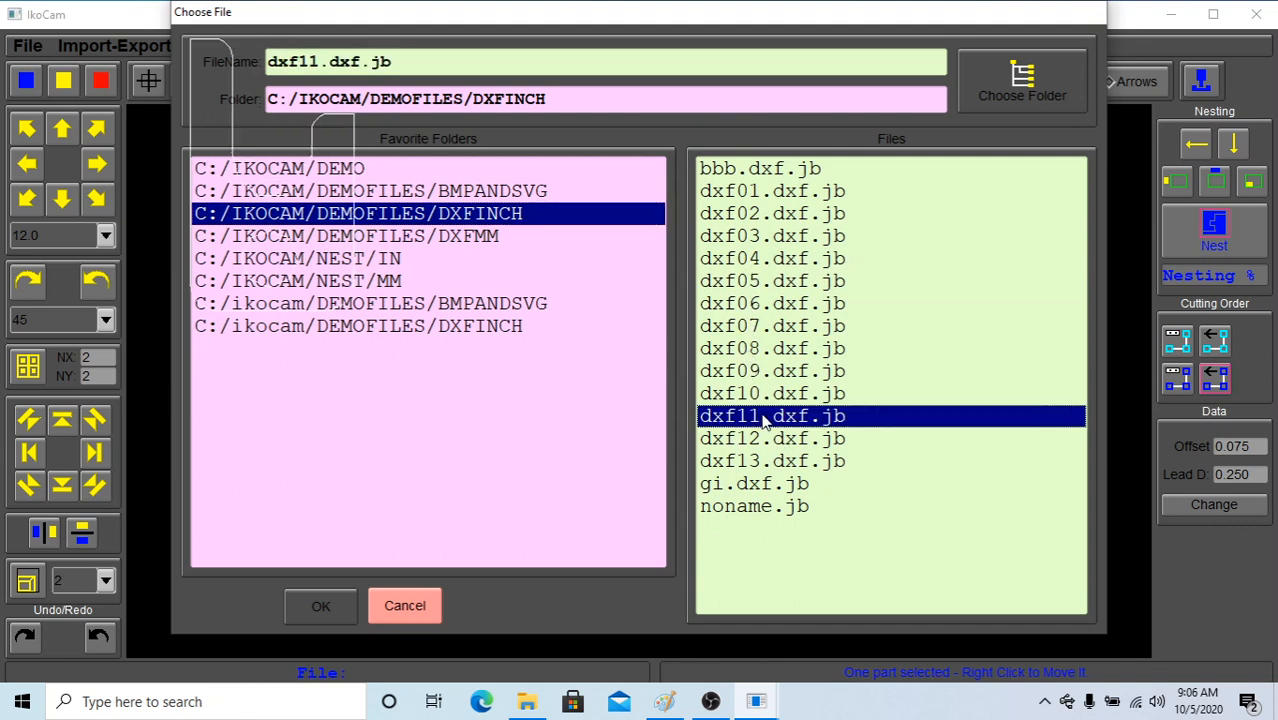
pyautogui.click(772, 464)
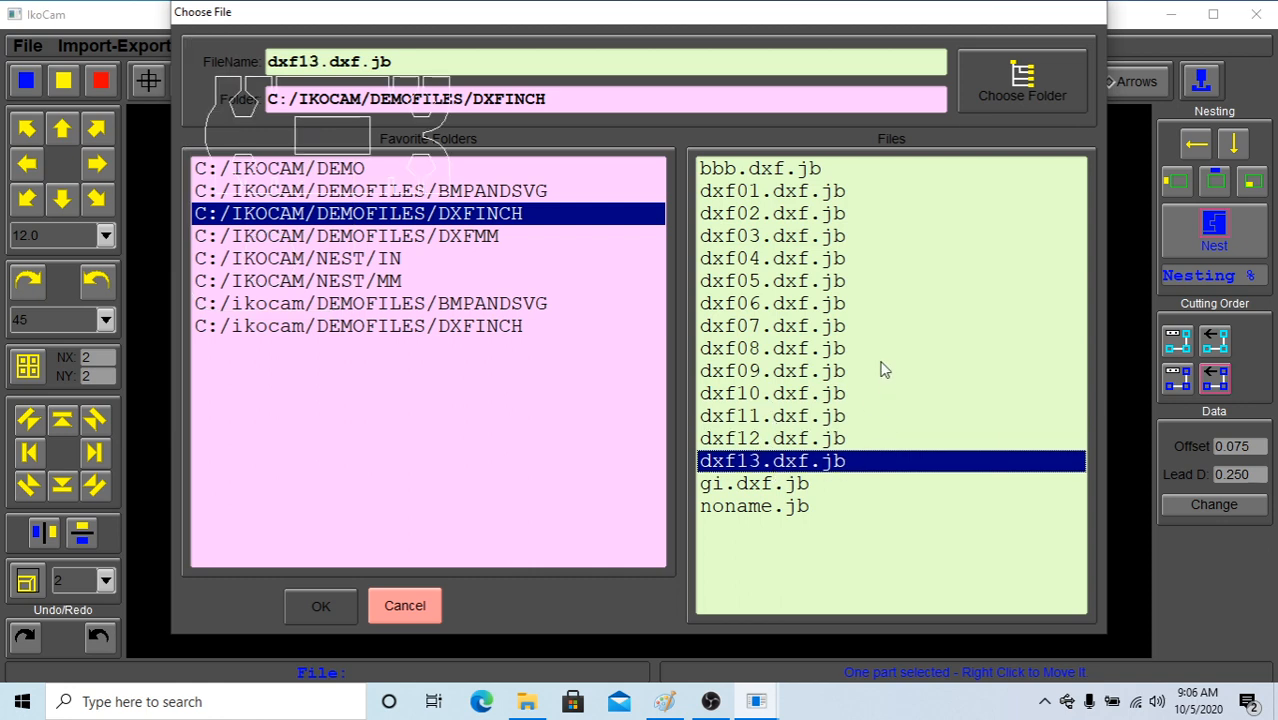
pyautogui.click(345, 604)
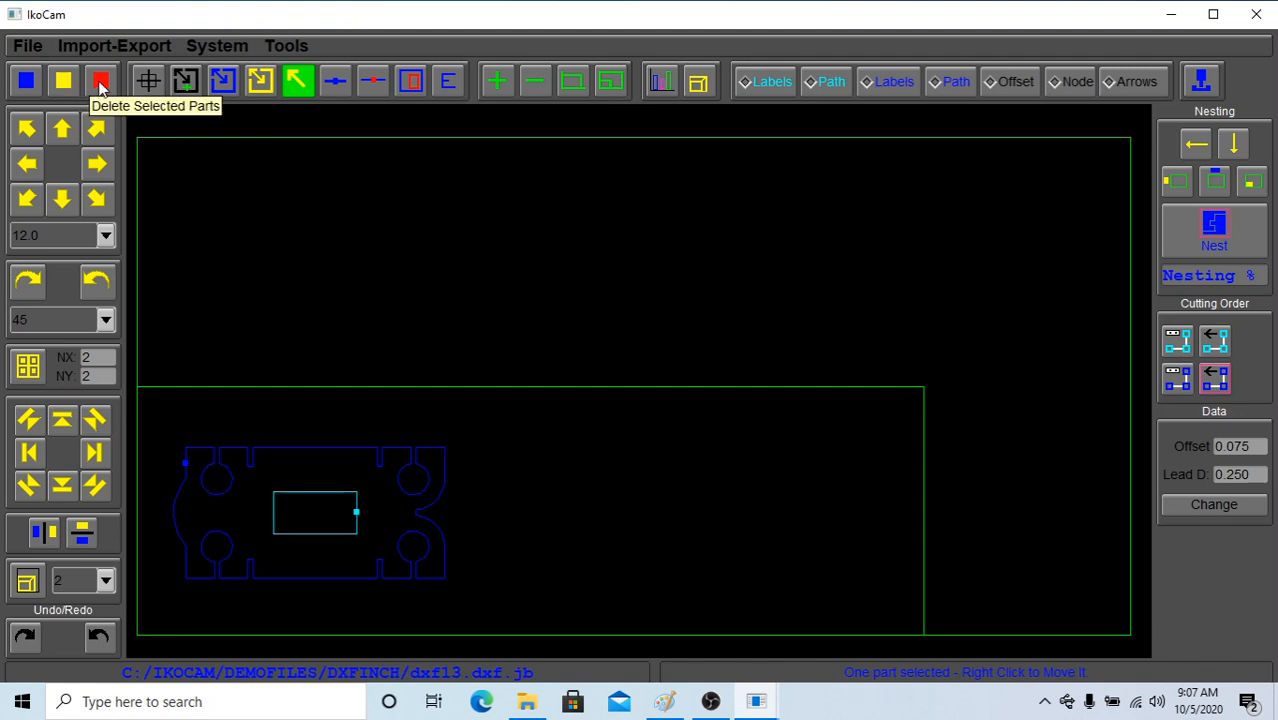
# Toggle the selection of all parts, ending with the part on the sheet selected
pyautogui.click(66, 84)
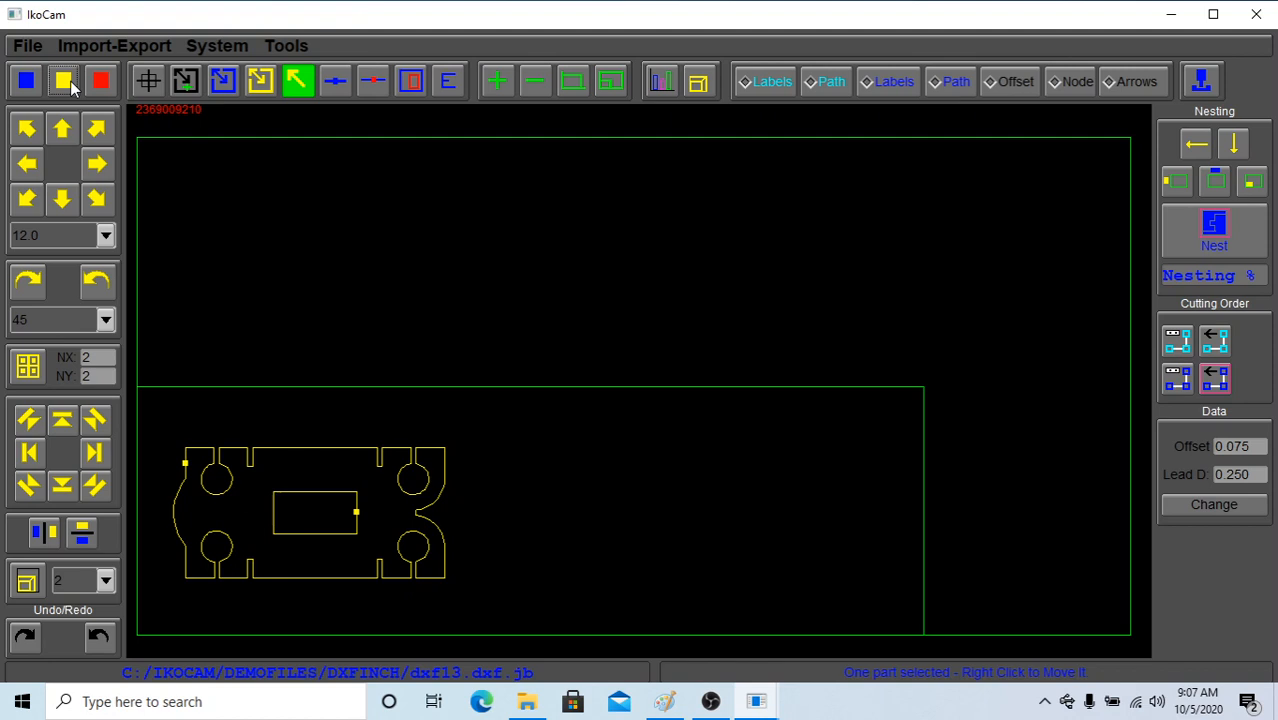
pyautogui.click(40, 82)
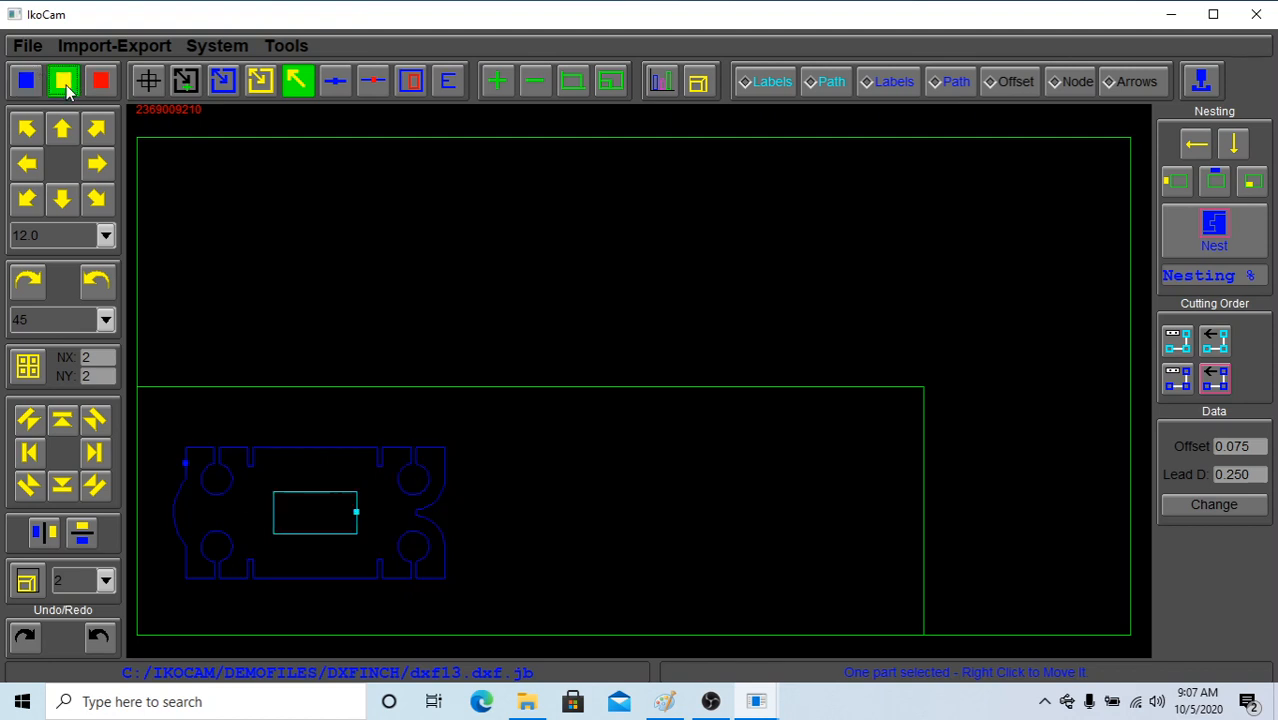
pyautogui.click(64, 84)
# Delete the selected part and undo the deletion
pyautogui.click(101, 83)
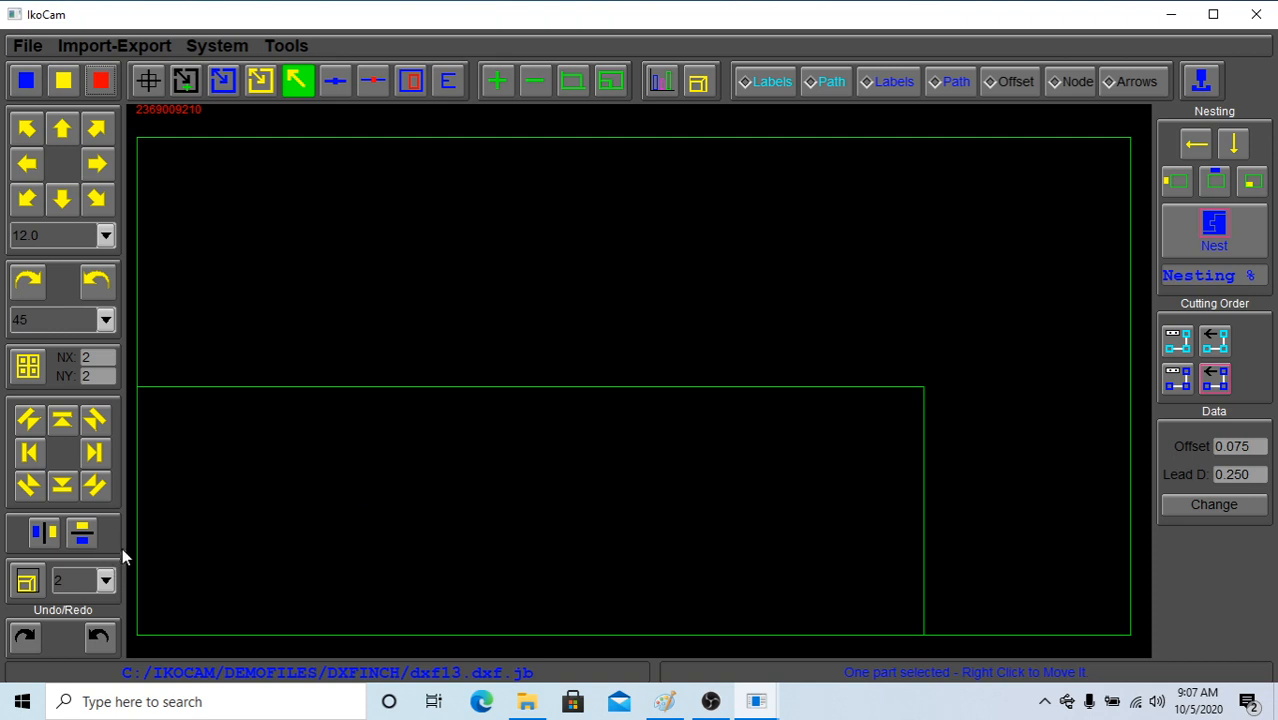
pyautogui.click(98, 638)
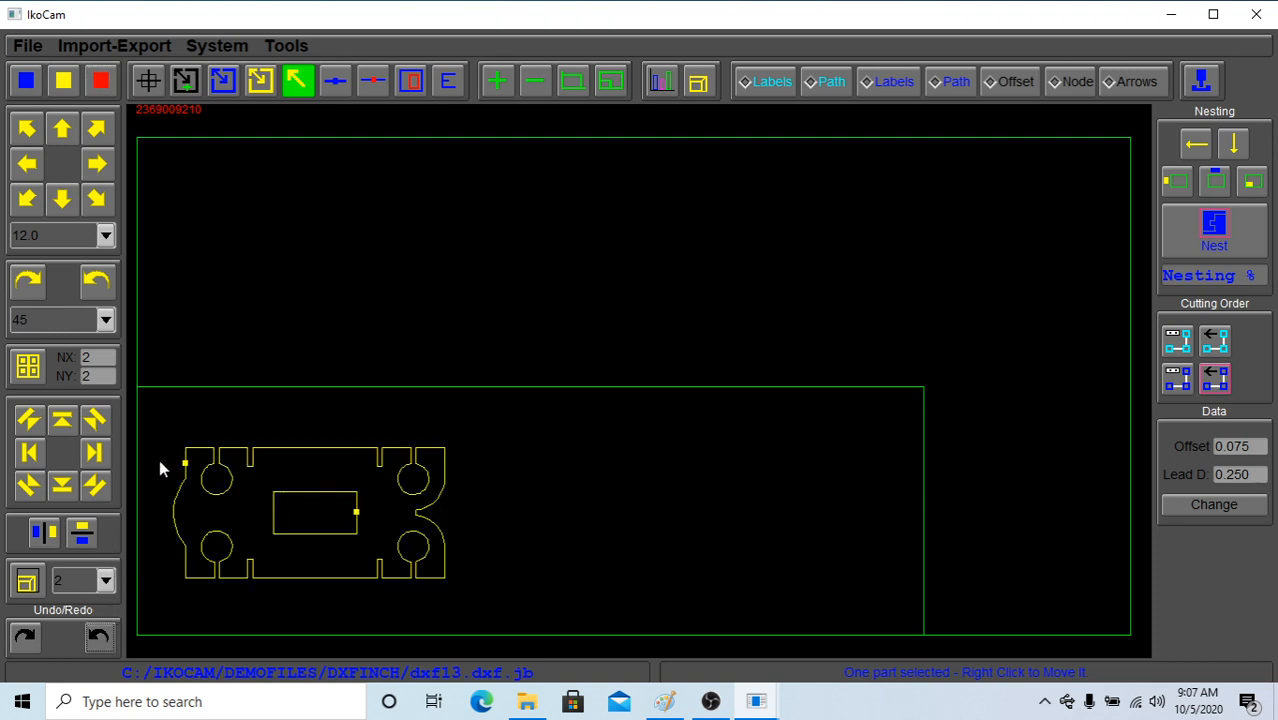
# Copy the part upward twice, and copy the whole column of parts once to its right side
pyautogui.click(71, 427)
pyautogui.click(71, 427)
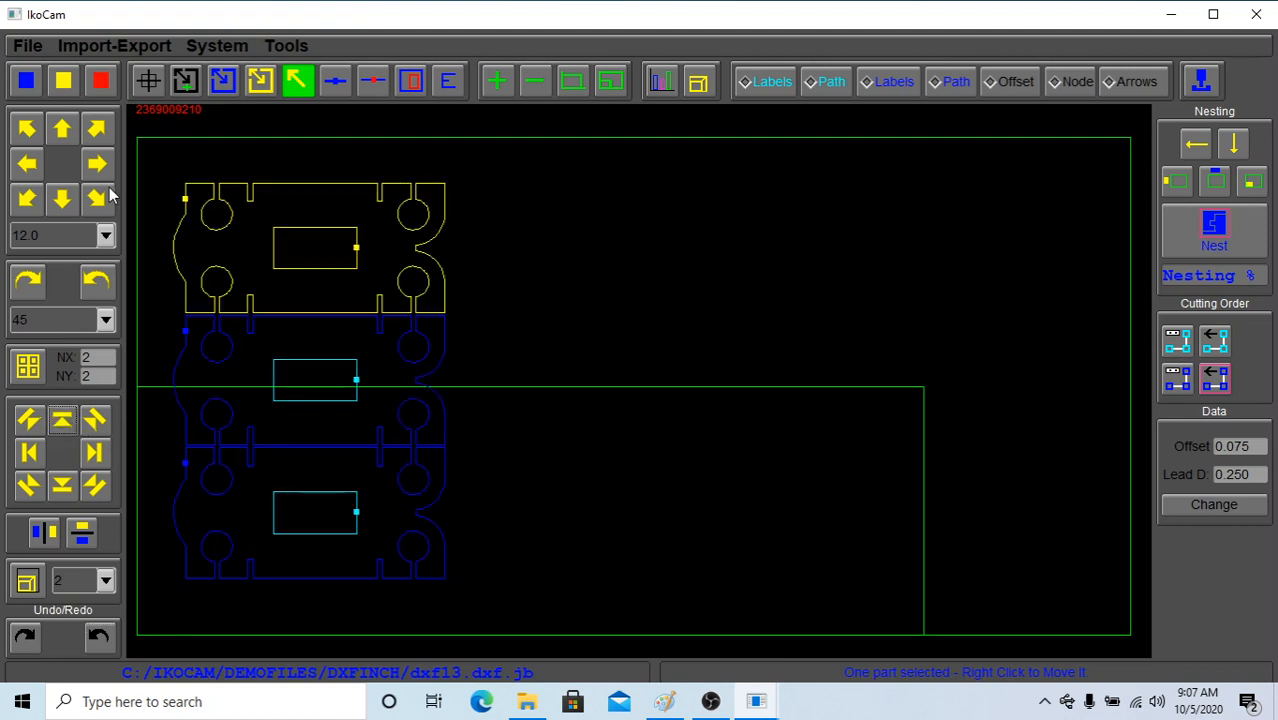
pyautogui.click(63, 80)
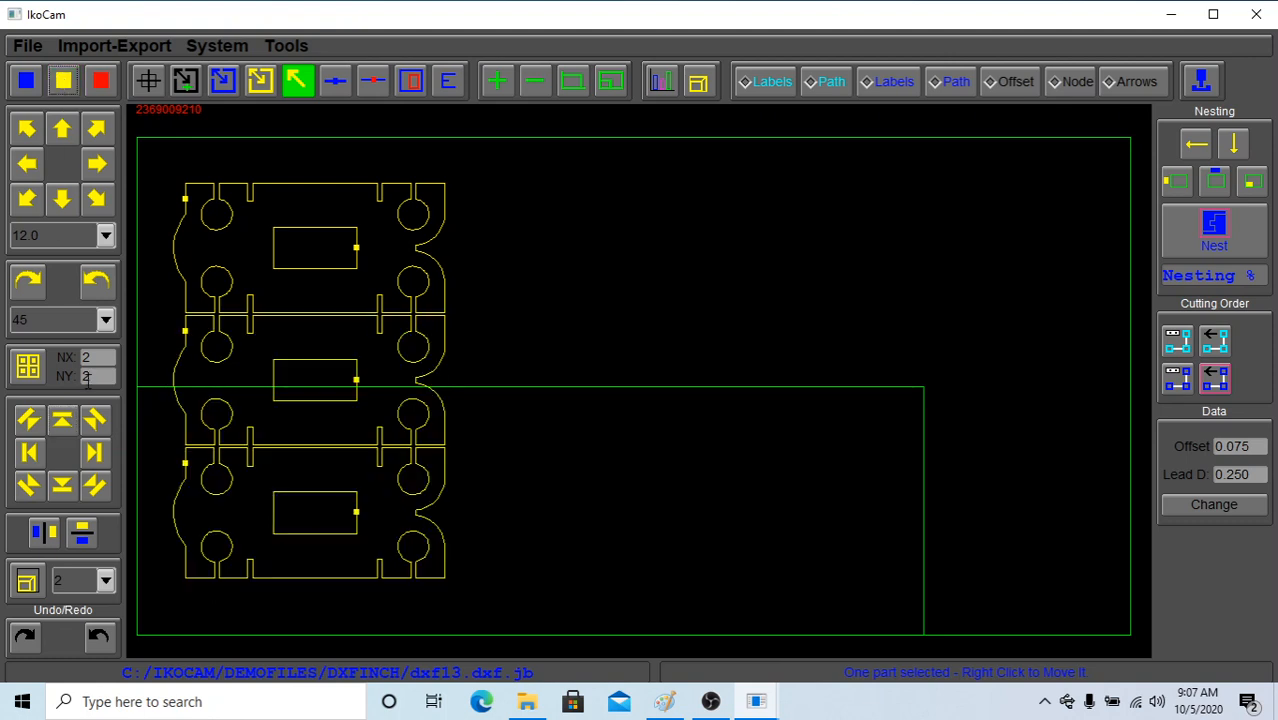
pyautogui.click(100, 452)
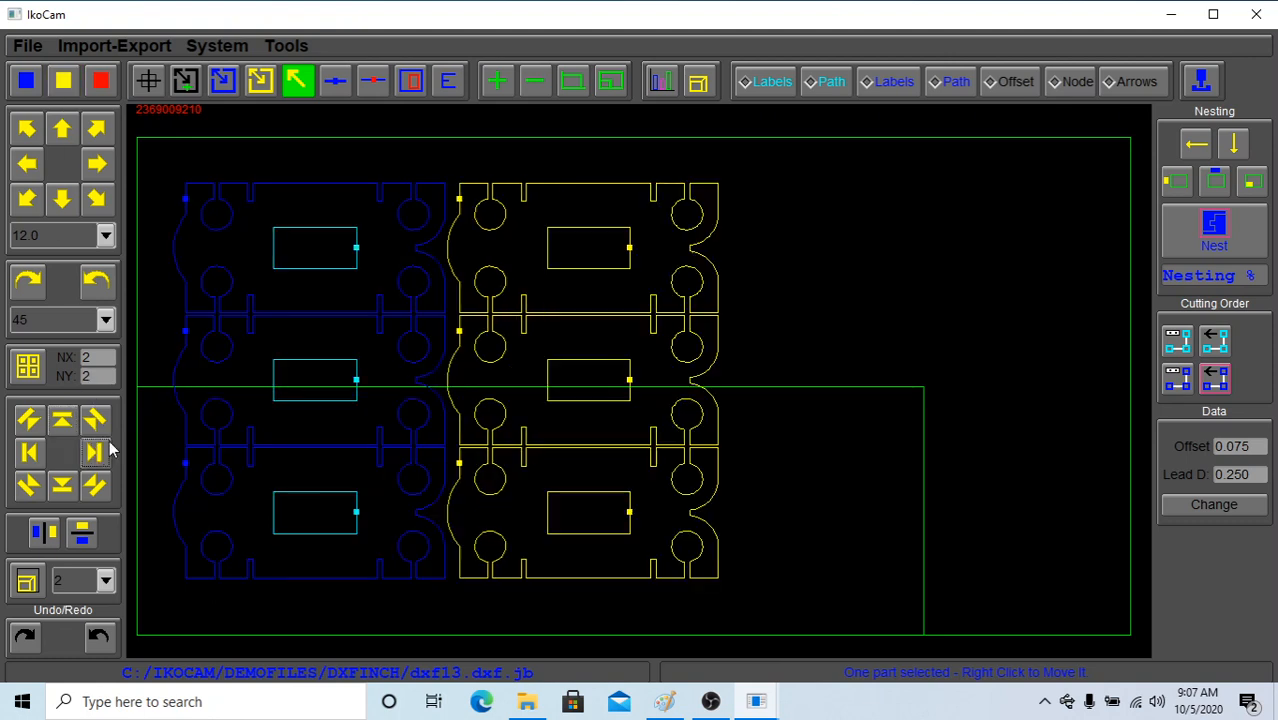
# Undo the three copy operations back to the single original part
pyautogui.click(99, 638)
pyautogui.click(99, 638)
pyautogui.click(99, 638)
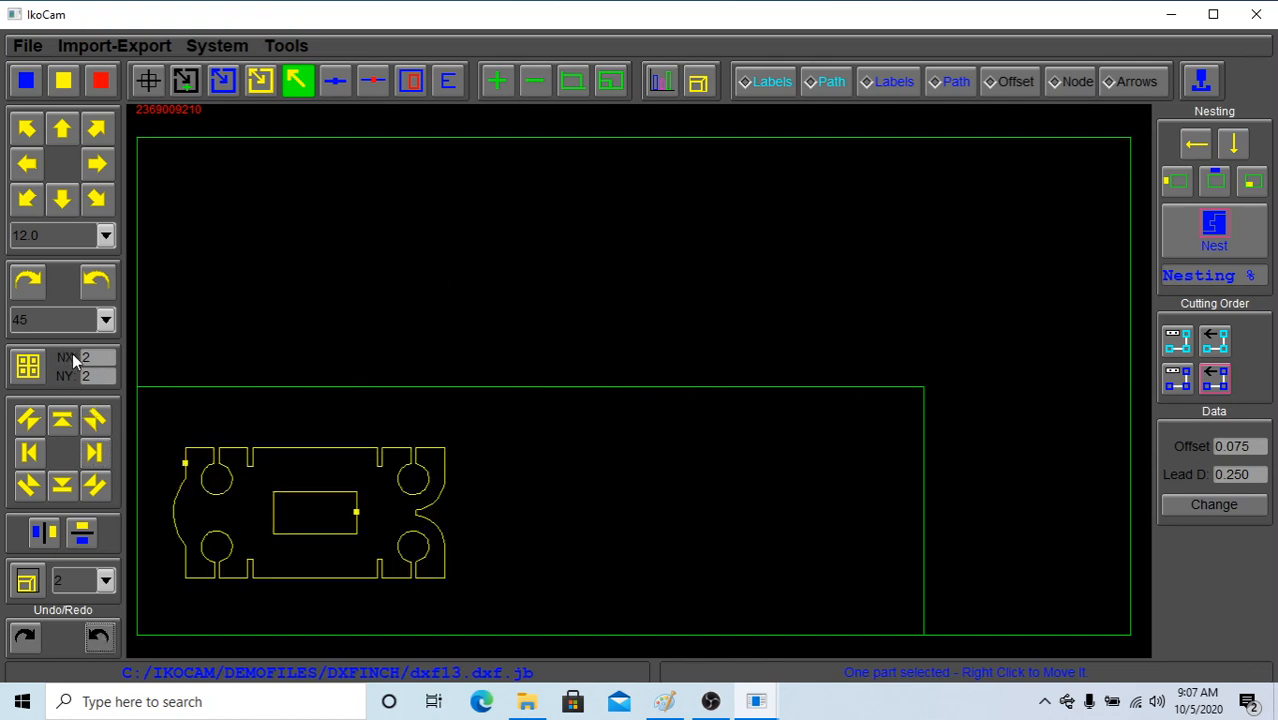
# Array the selected part with NX 4 and NY 2
pyautogui.doubleClick(104, 357)
pyautogui.write('4')
pyautogui.click(27, 368)
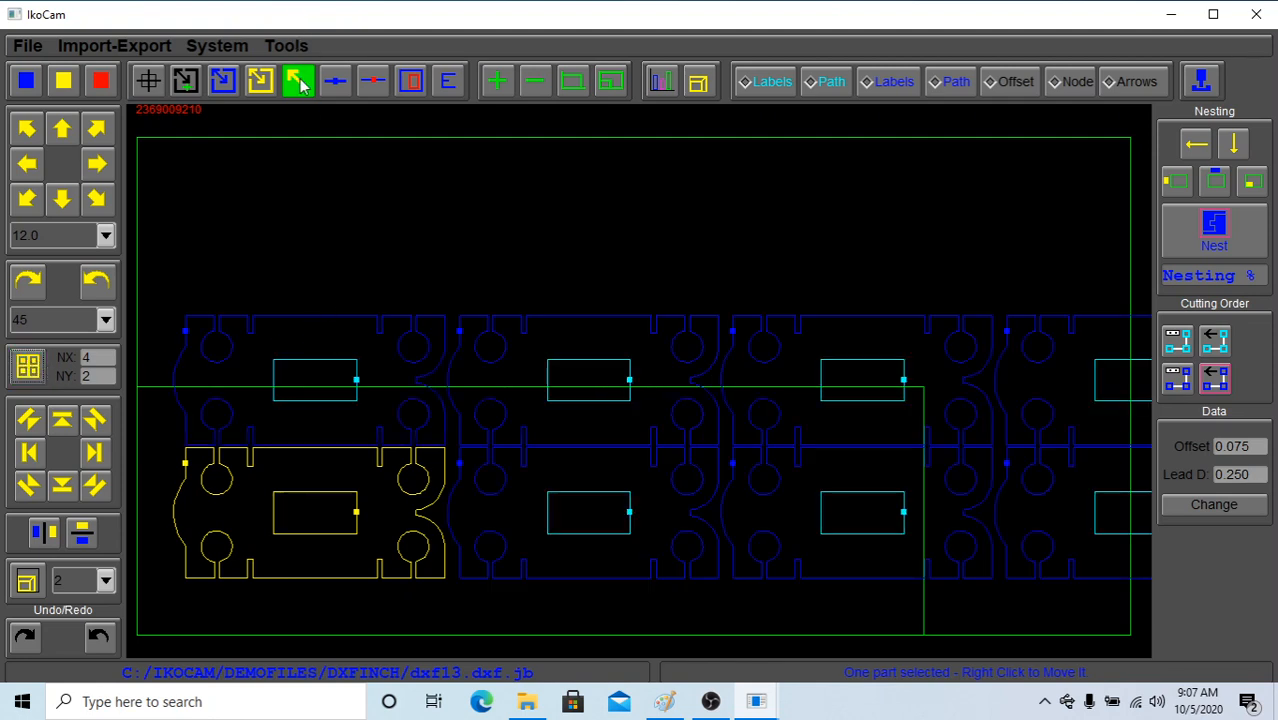
pyautogui.click(260, 80)
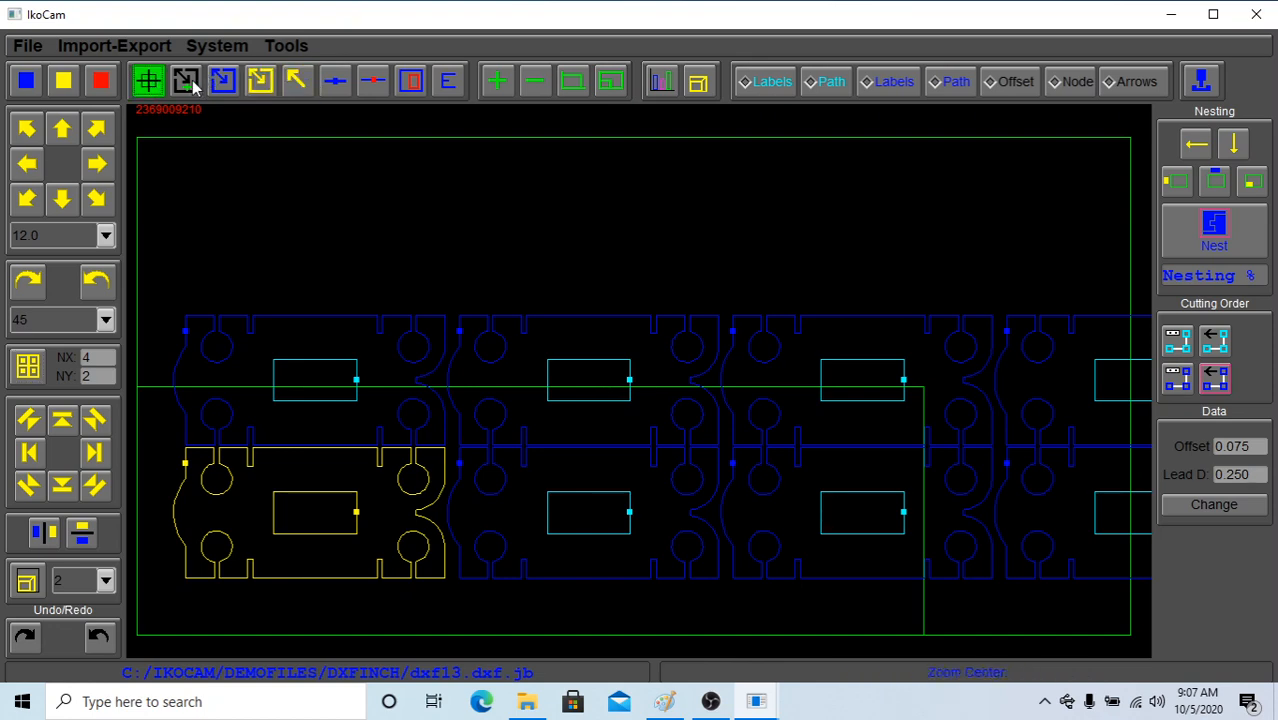
pyautogui.click(226, 84)
pyautogui.click(260, 82)
pyautogui.click(296, 82)
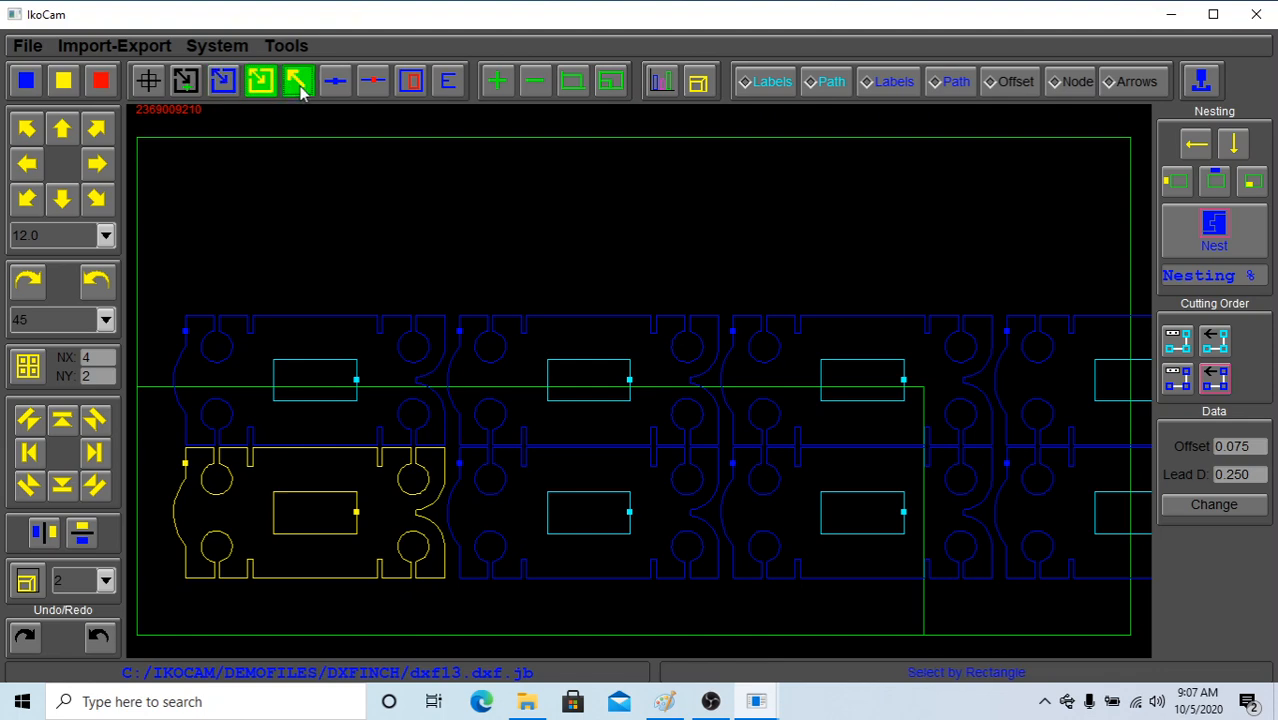
pyautogui.click(335, 82)
pyautogui.click(372, 83)
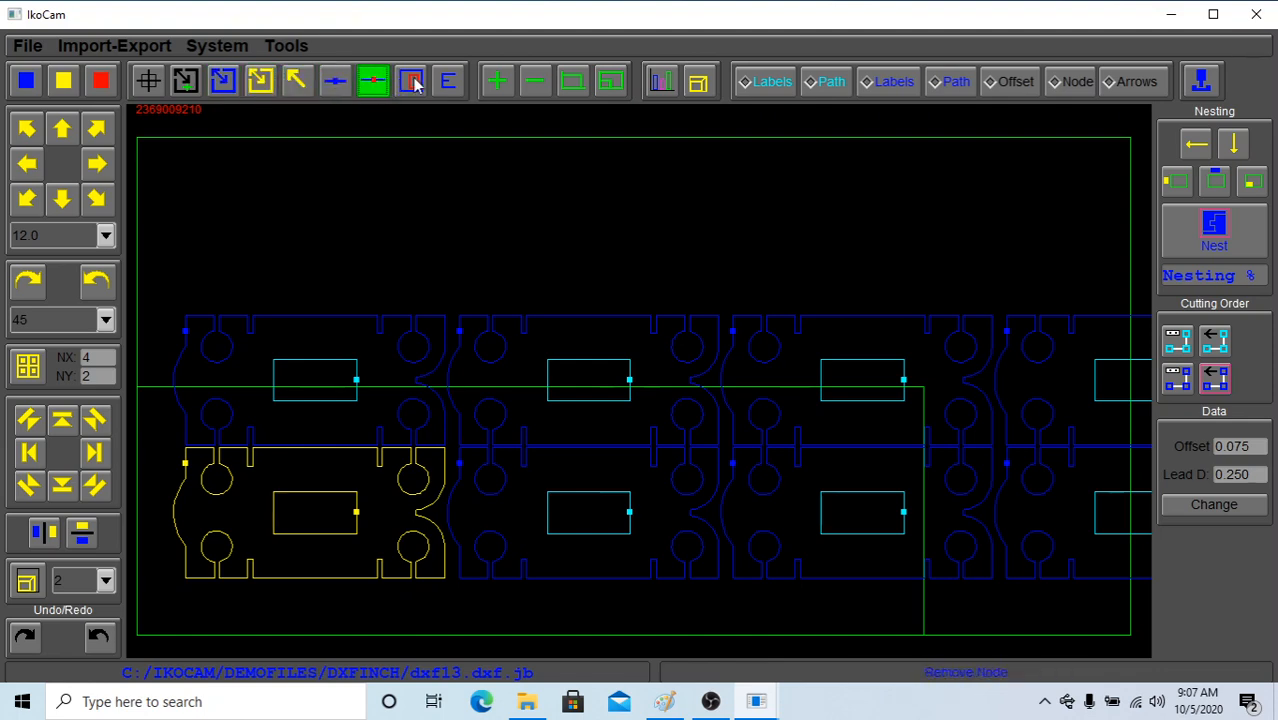
pyautogui.click(412, 83)
pyautogui.click(447, 83)
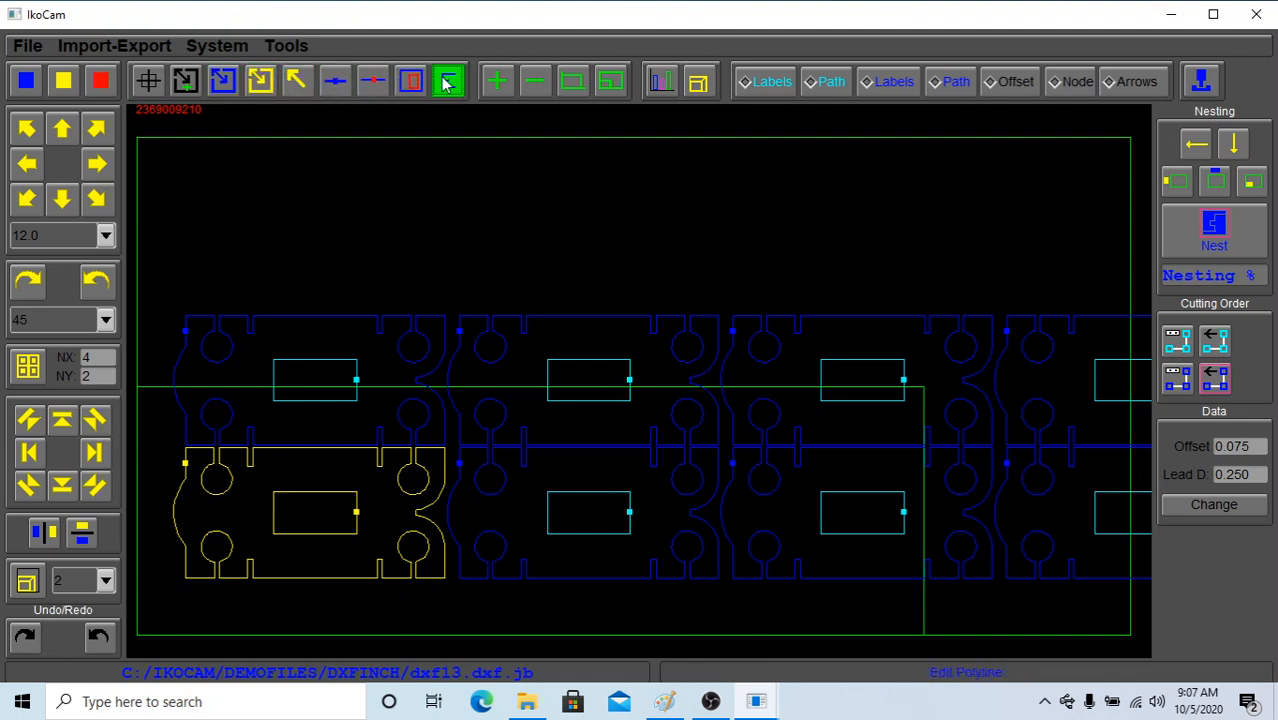
pyautogui.click(297, 82)
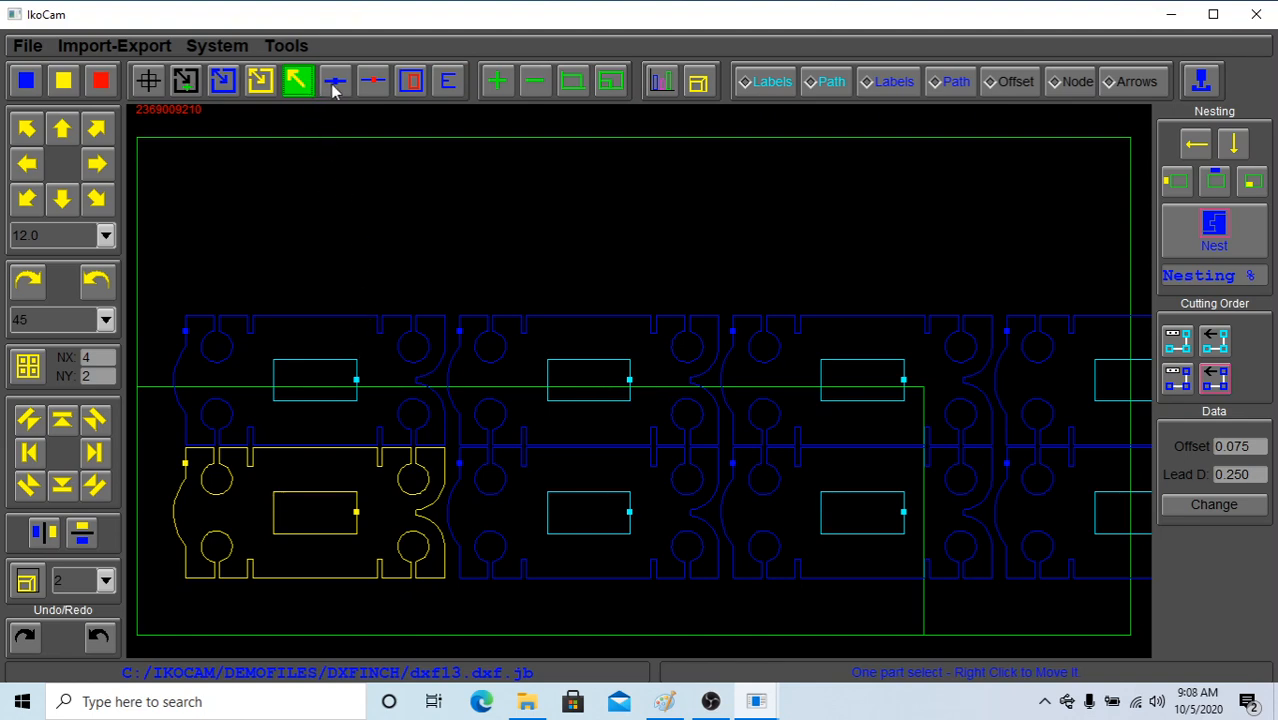
# Move the first three parts of the array's upper row individually into the empty sheet area above the array
pyautogui.click(360, 333)
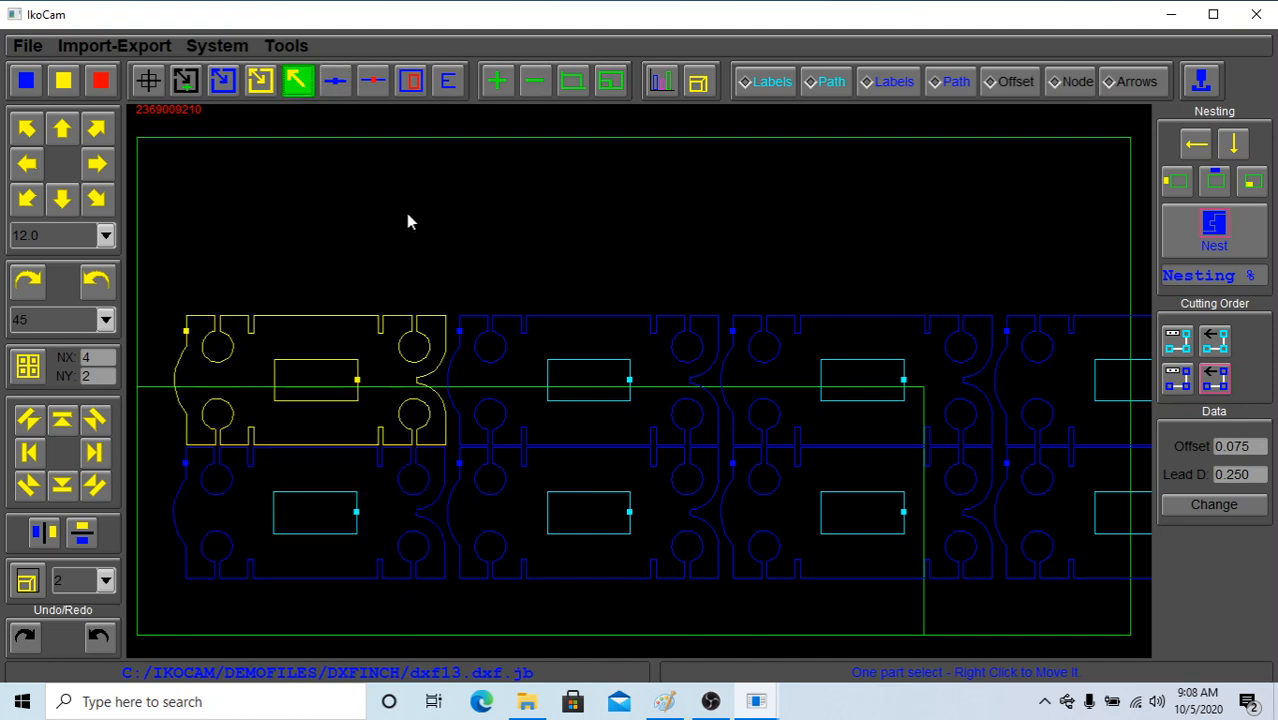
pyautogui.rightClick(408, 220)
pyautogui.click(571, 360)
pyautogui.rightClick(653, 214)
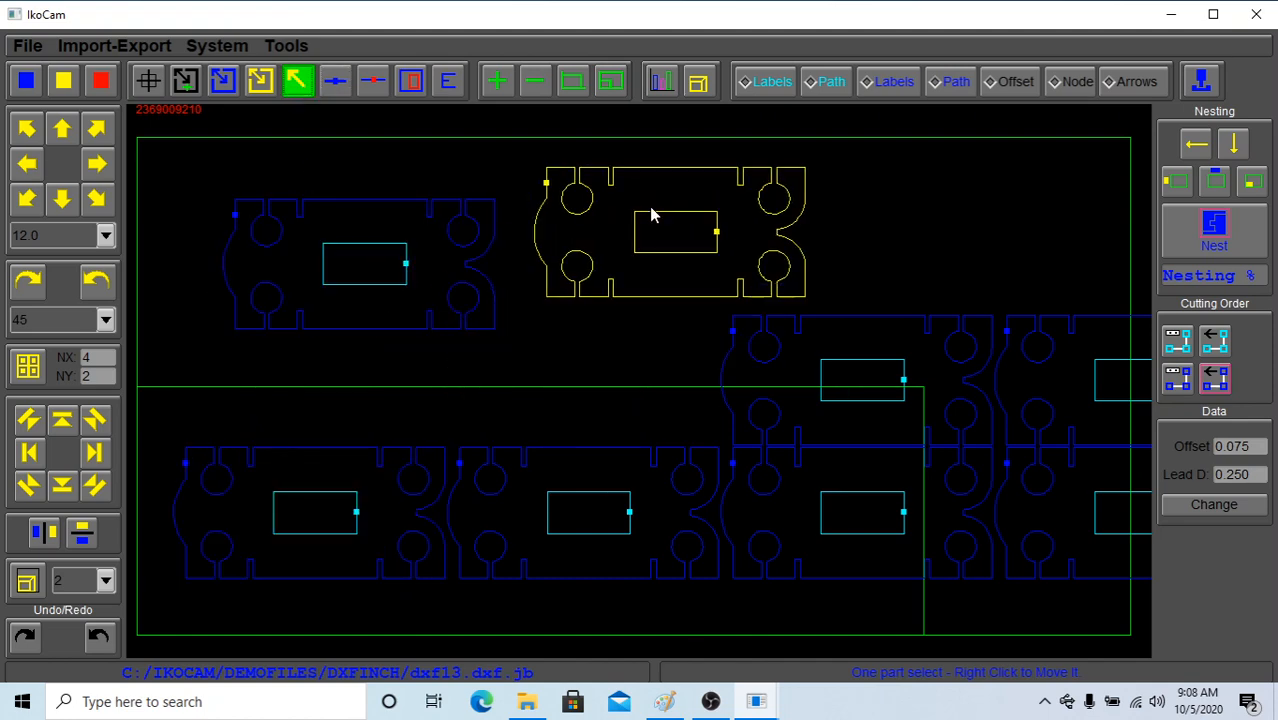
pyautogui.click(732, 320)
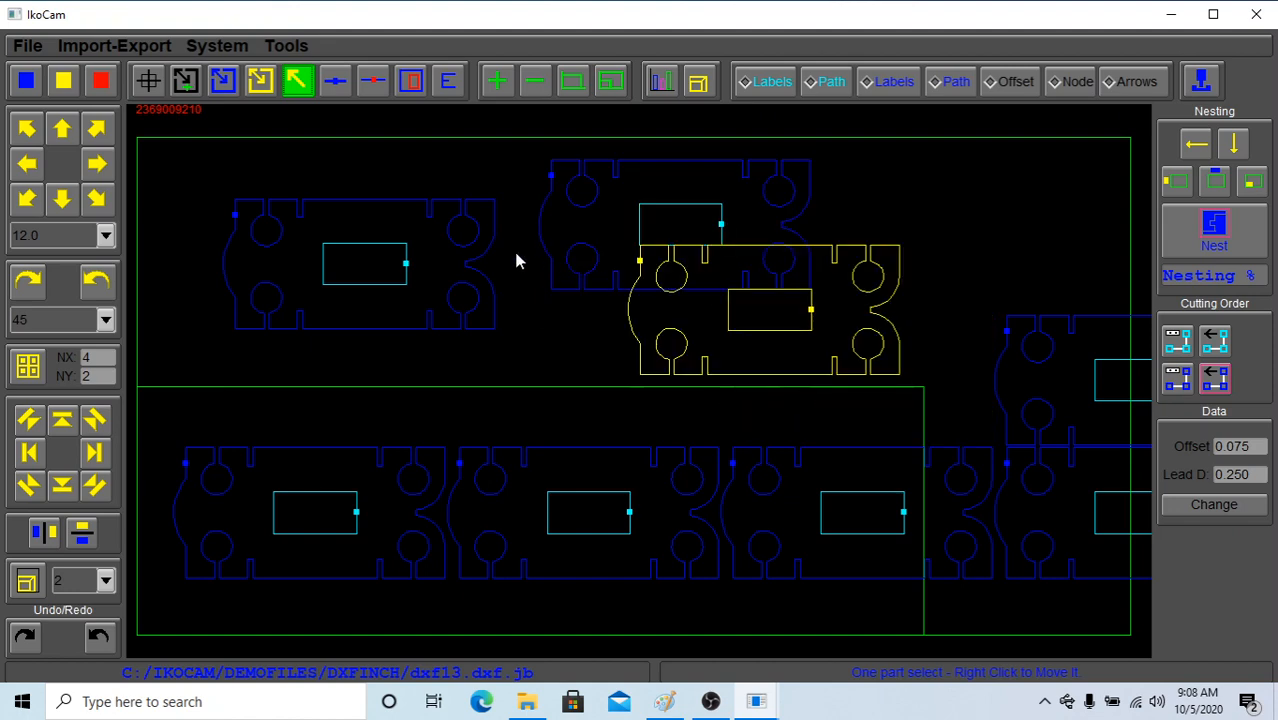
pyautogui.rightClick(408, 215)
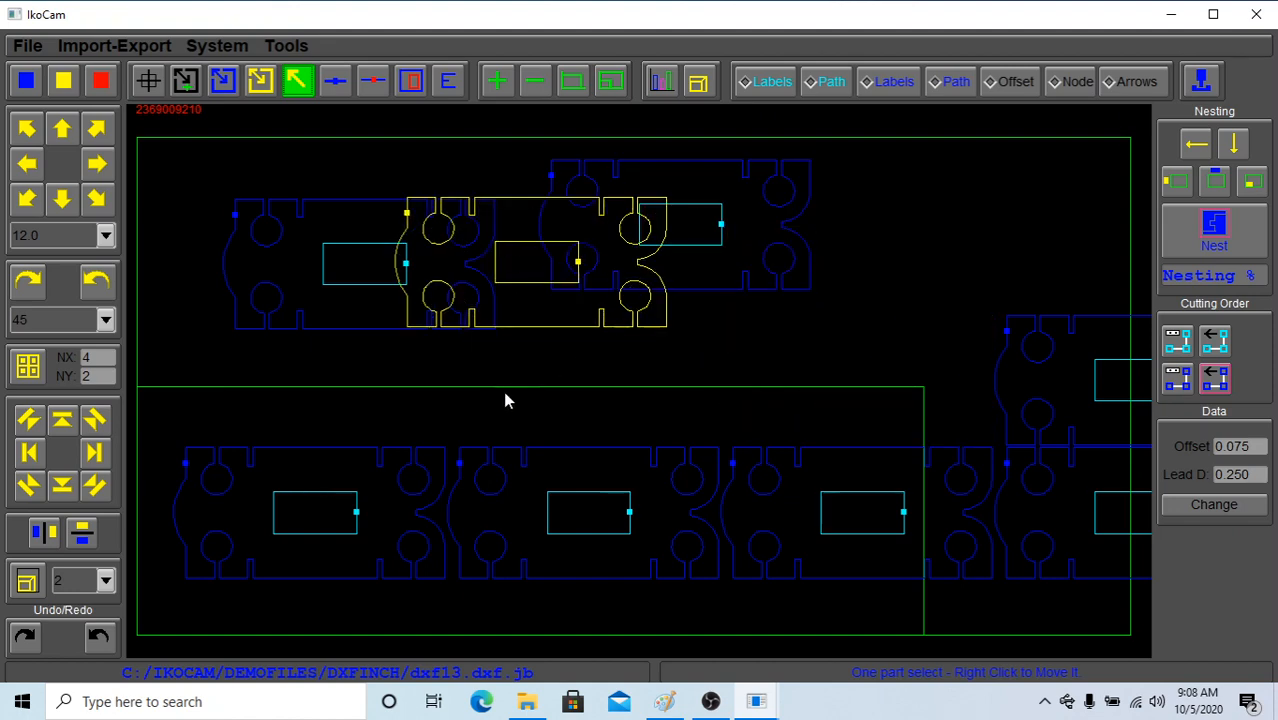
# Pan the drawing and recentre the view on the space between the moved parts and the lower row
pyautogui.moveTo(504, 396)
pyautogui.mouseDown(button='middle')
pyautogui.moveTo(665, 286)
pyautogui.moveTo(484, 405)
pyautogui.mouseUp(button='middle')
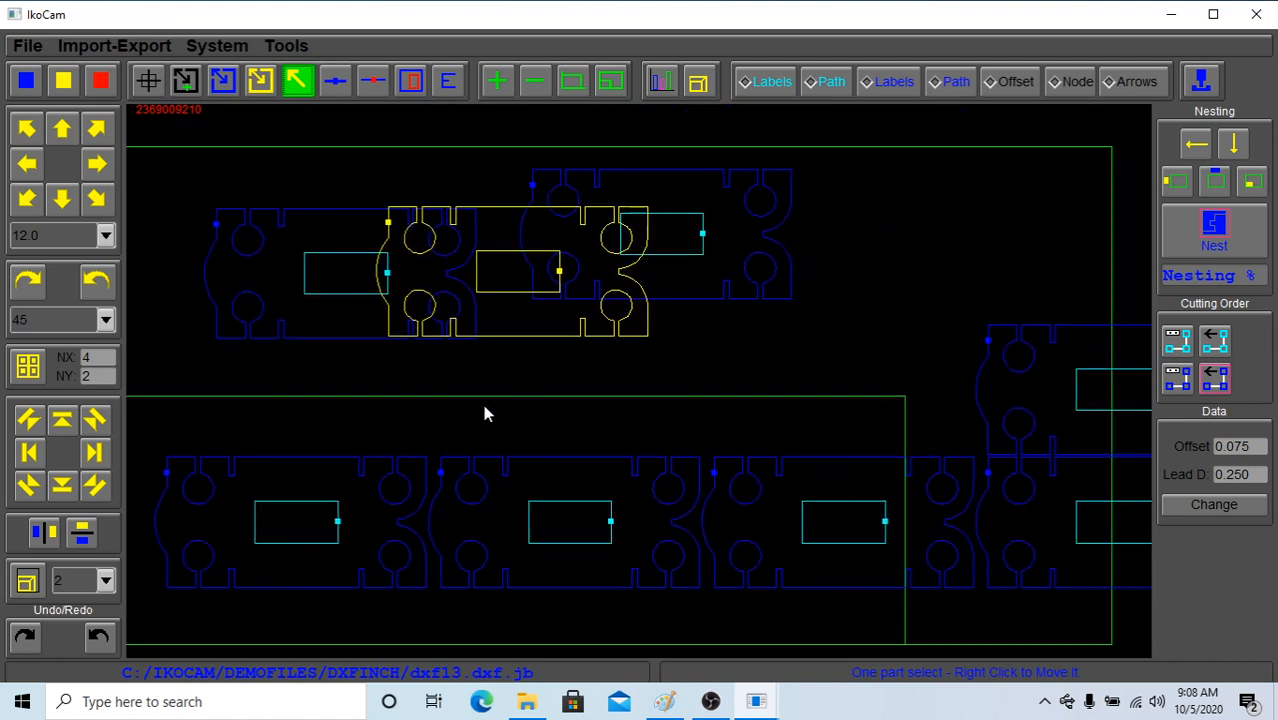
pyautogui.click(156, 86)
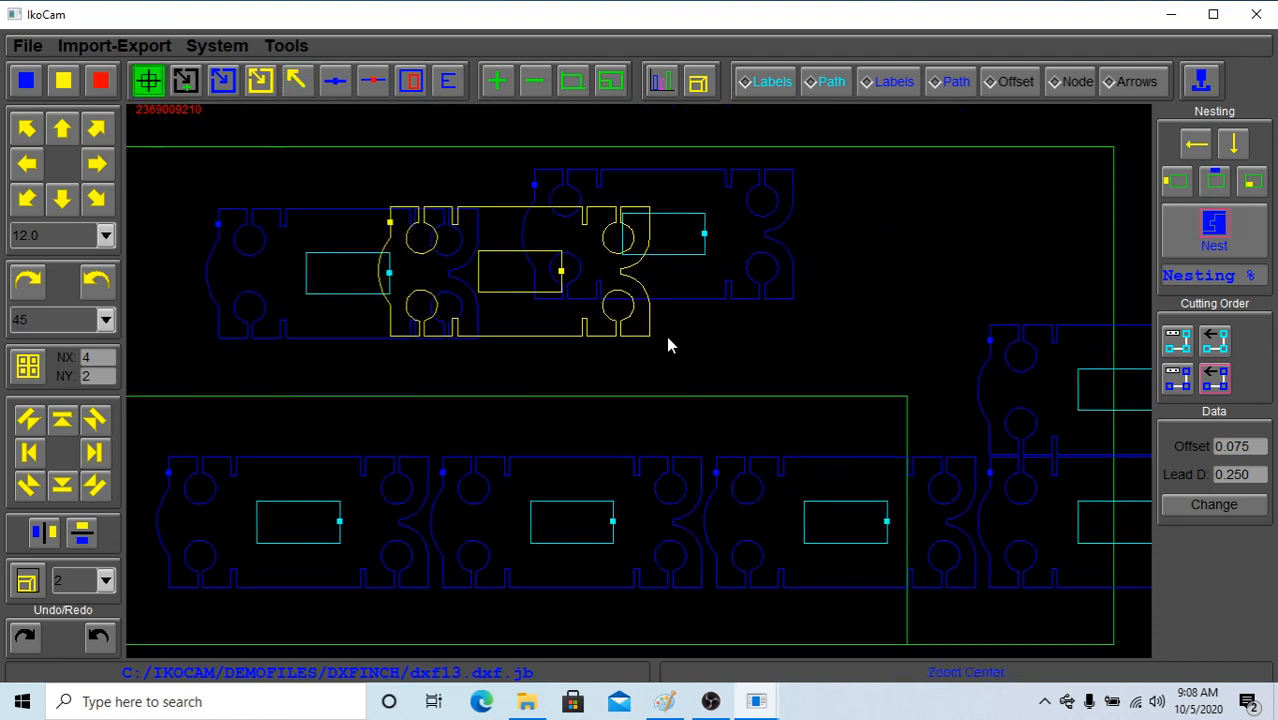
pyautogui.click(529, 396)
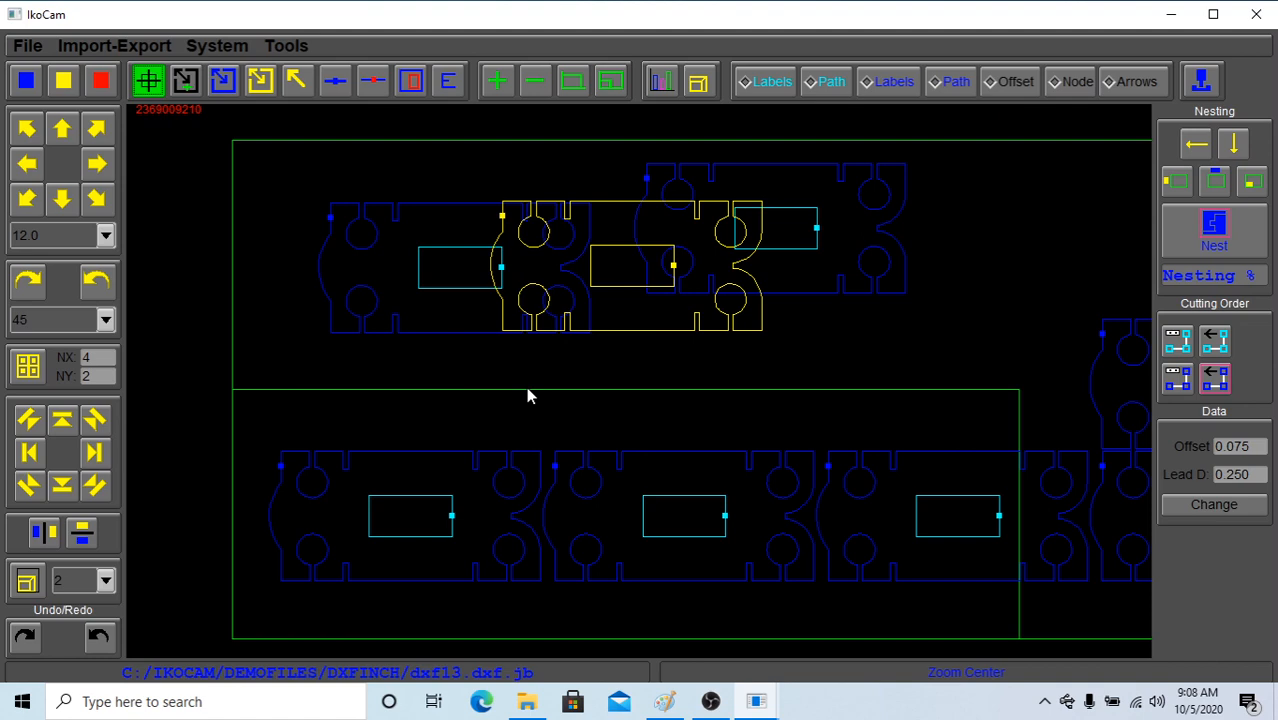
pyautogui.click(660, 380)
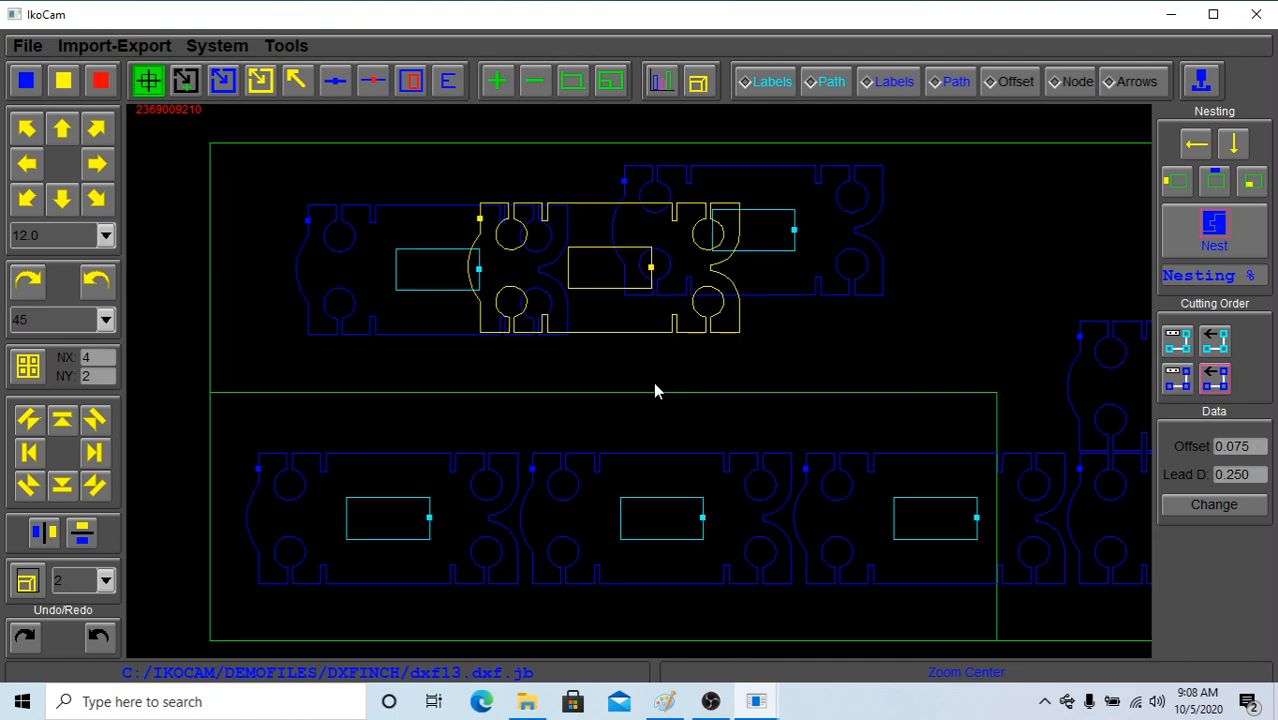
# Zoom by rectangle into the round notch at the first moved part's upper corner, and zoom back out to the full layout
pyautogui.click(196, 80)
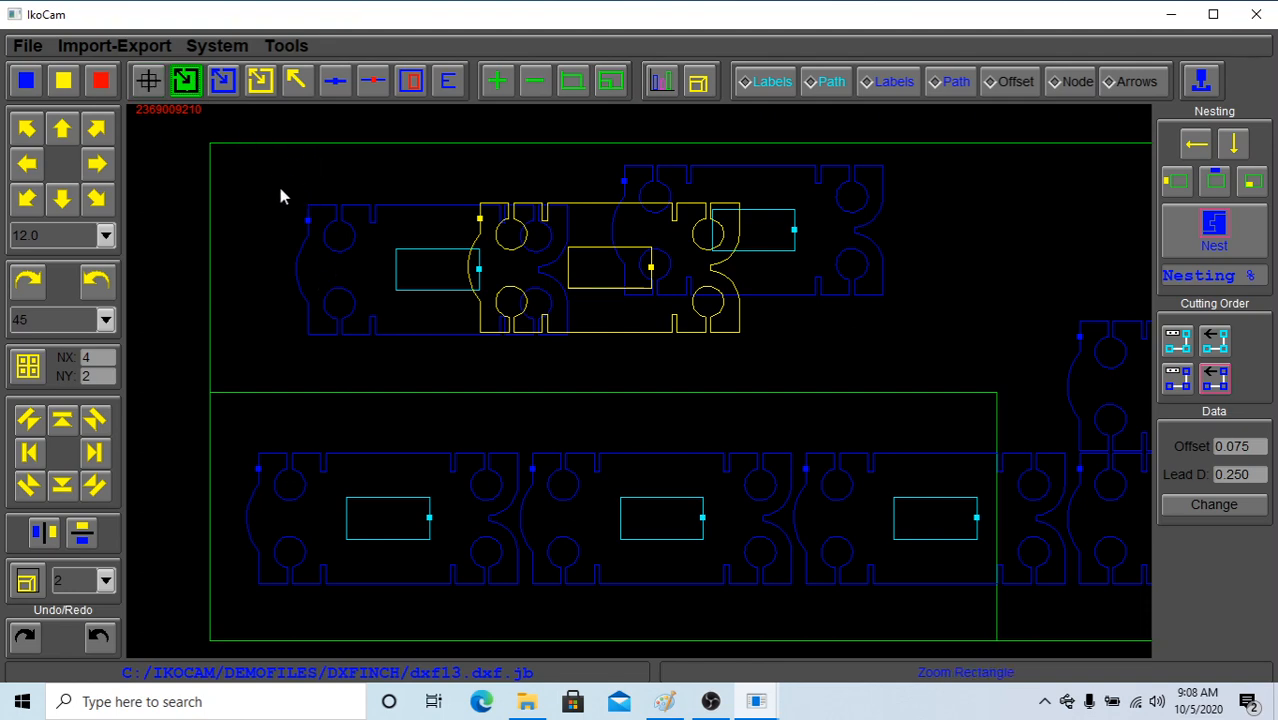
pyautogui.moveTo(250, 158); pyautogui.dragTo(663, 429)
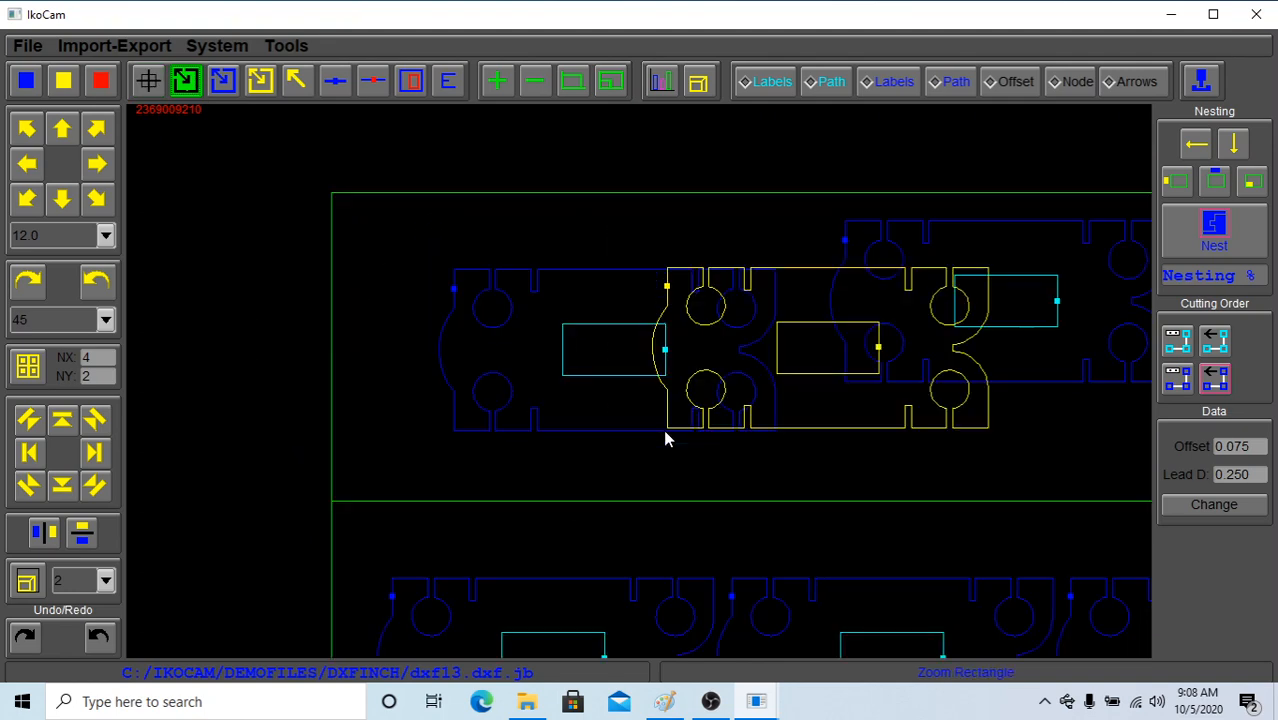
pyautogui.moveTo(430, 219); pyautogui.dragTo(702, 440)
pyautogui.moveTo(414, 270); pyautogui.dragTo(622, 428)
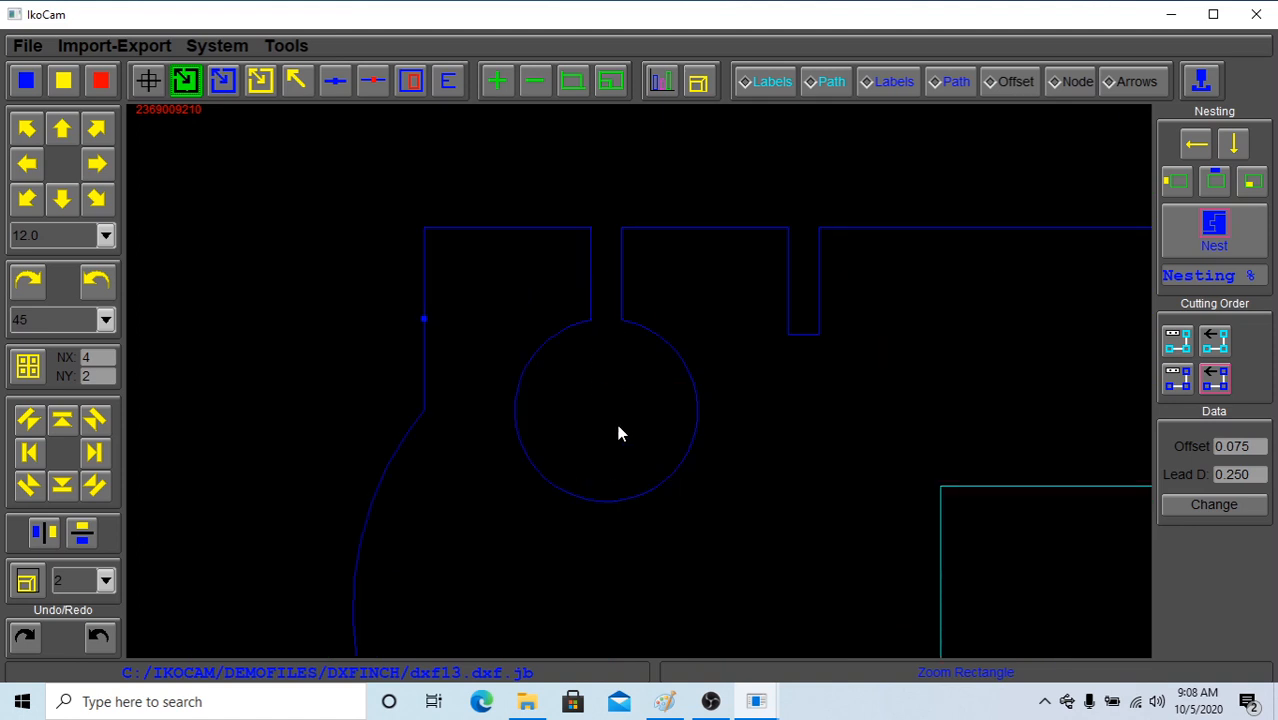
pyautogui.click(610, 82)
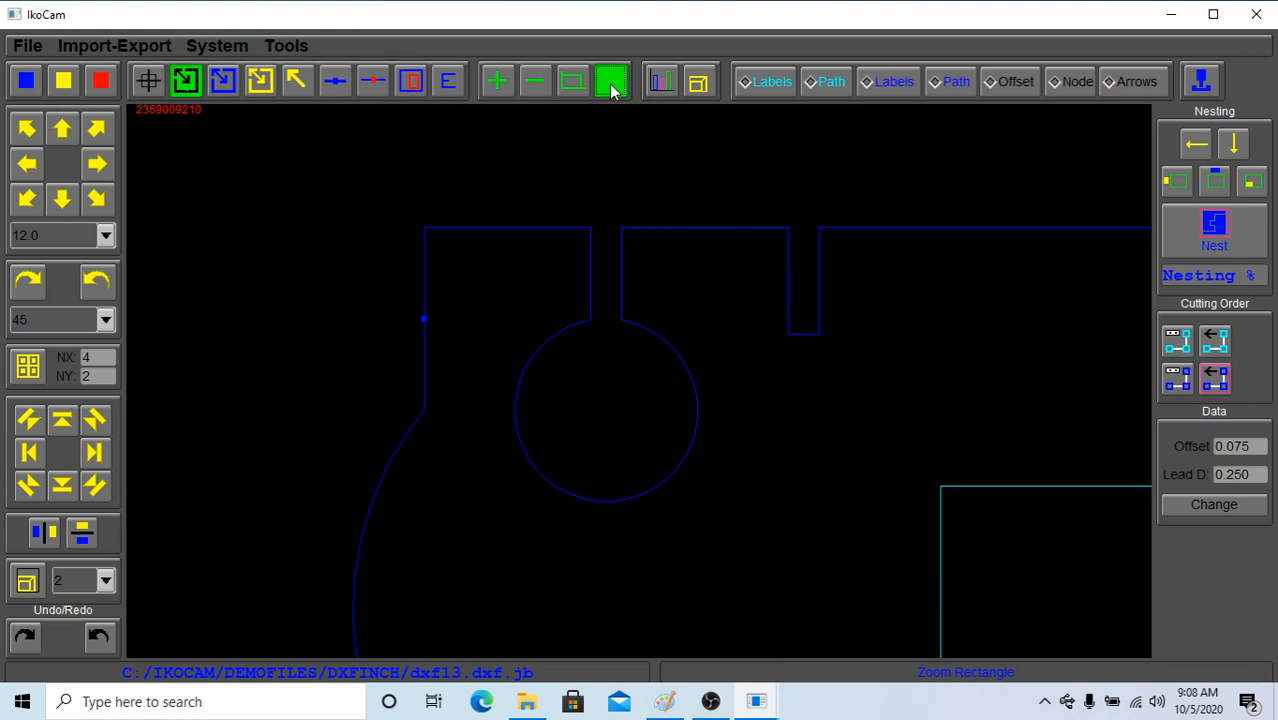
# Zoom out from the notch to well beyond the sheet, and zoom back in on the whole layout
pyautogui.click(572, 82)
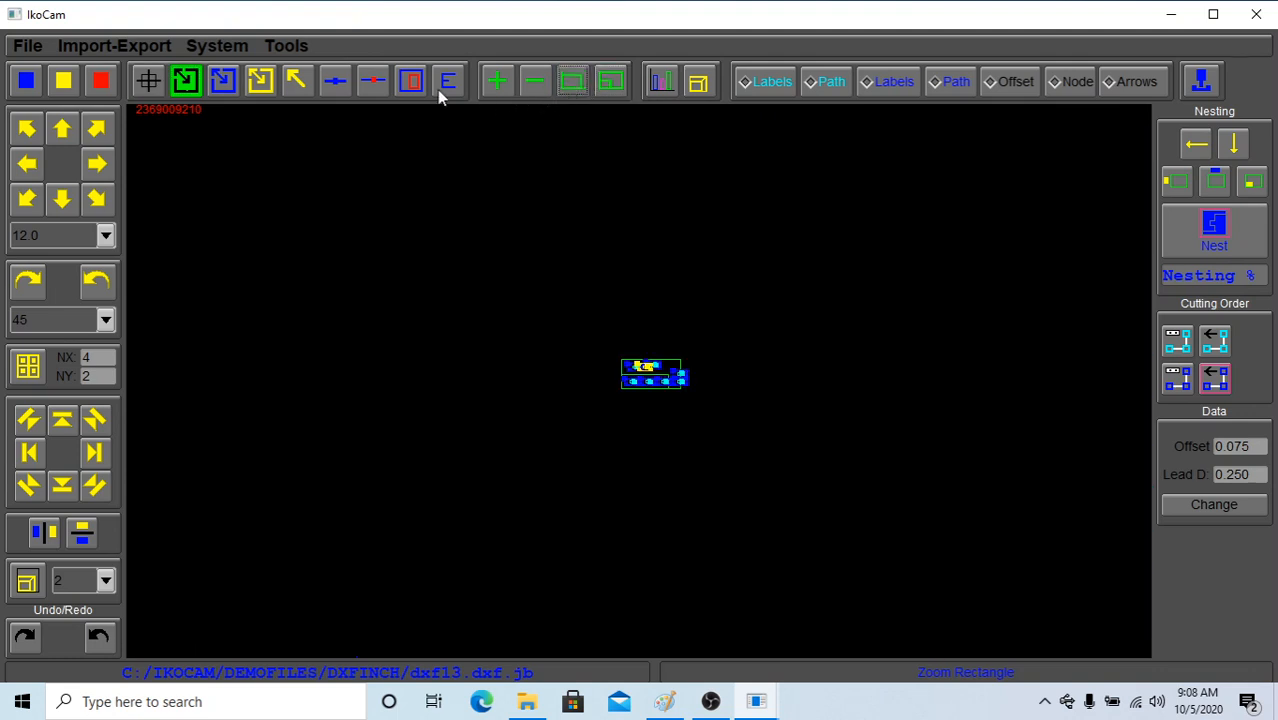
pyautogui.click(537, 84)
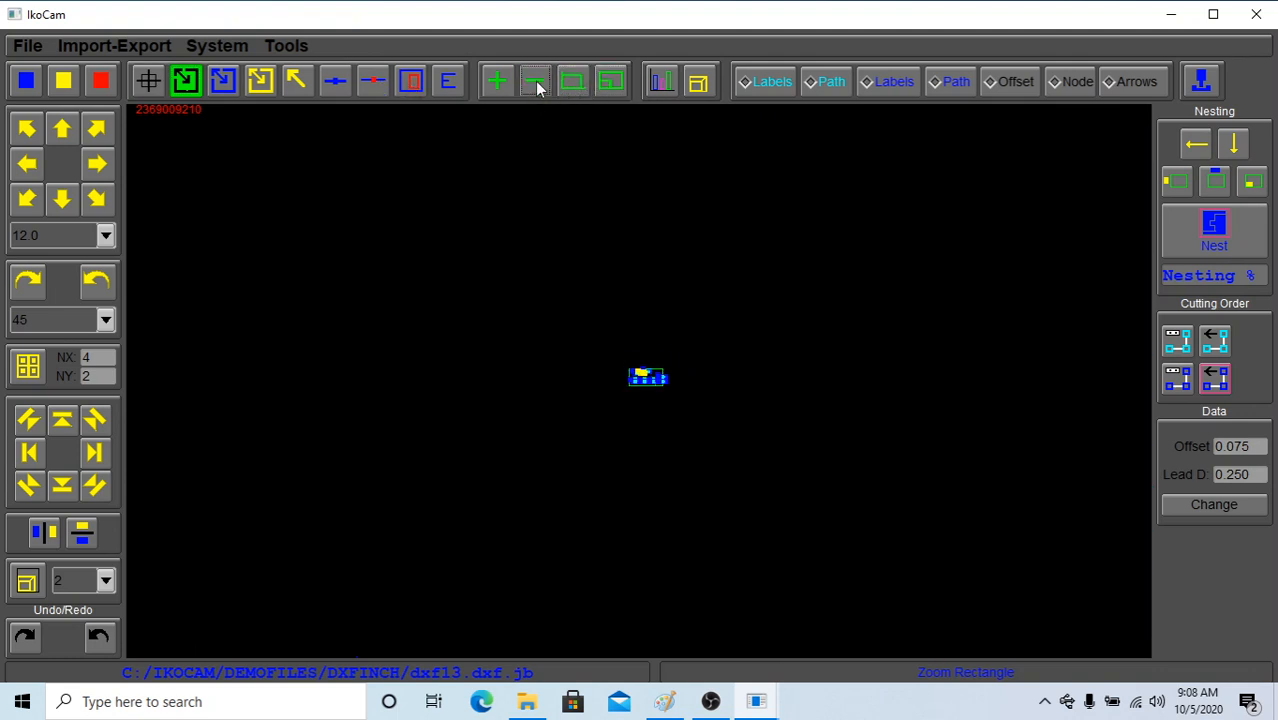
pyautogui.click(499, 84)
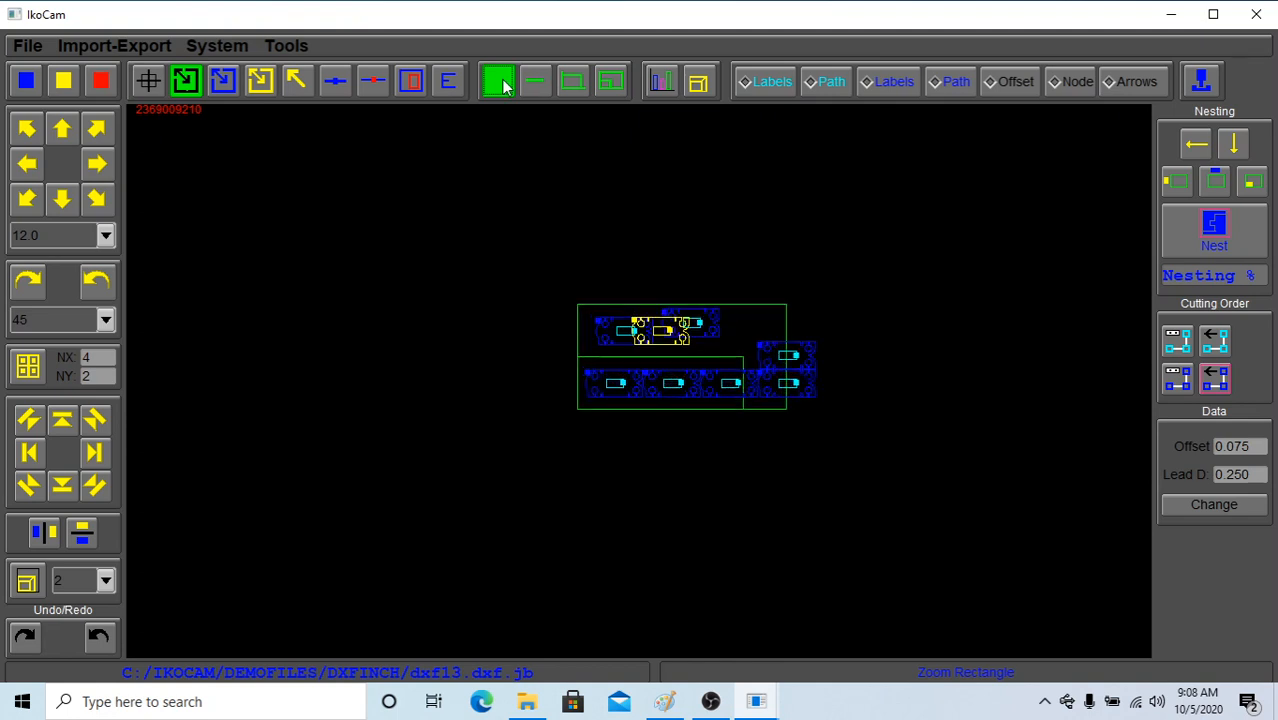
pyautogui.click(499, 84)
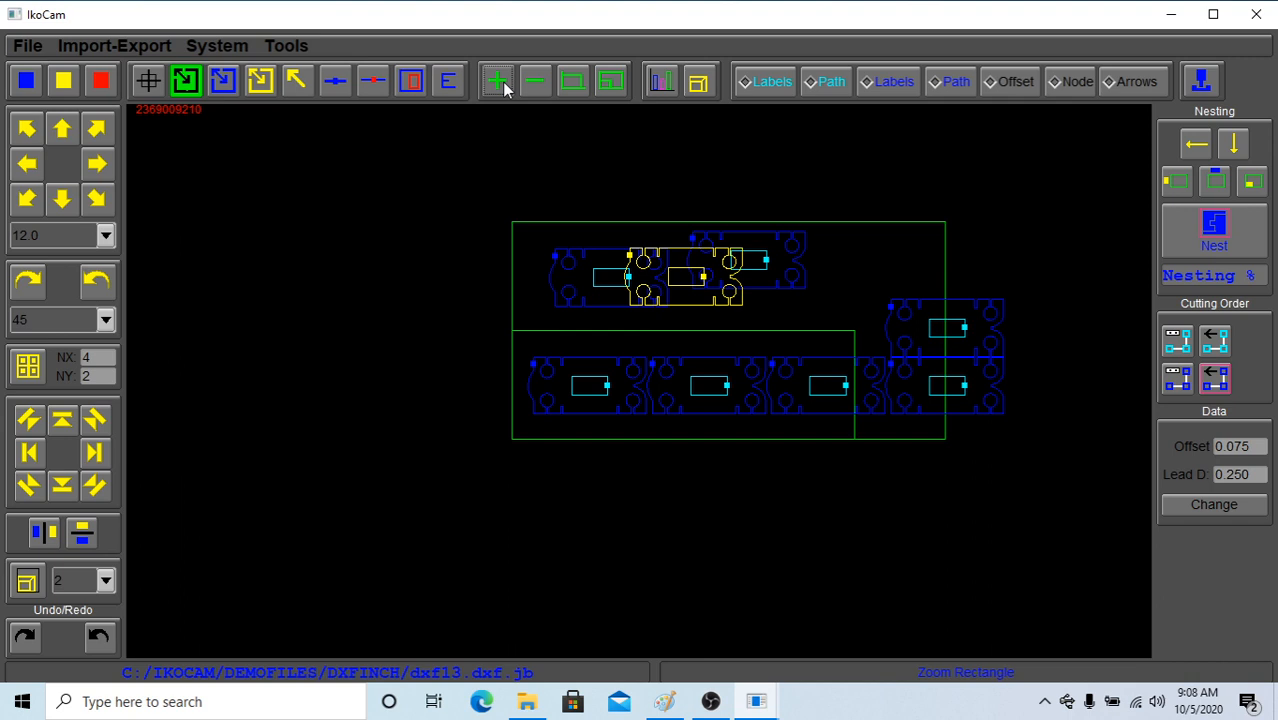
# Select by rectangle and delete the three moved parts, and likewise the remaining upper-row part and the last two lower-row parts
pyautogui.click(259, 84)
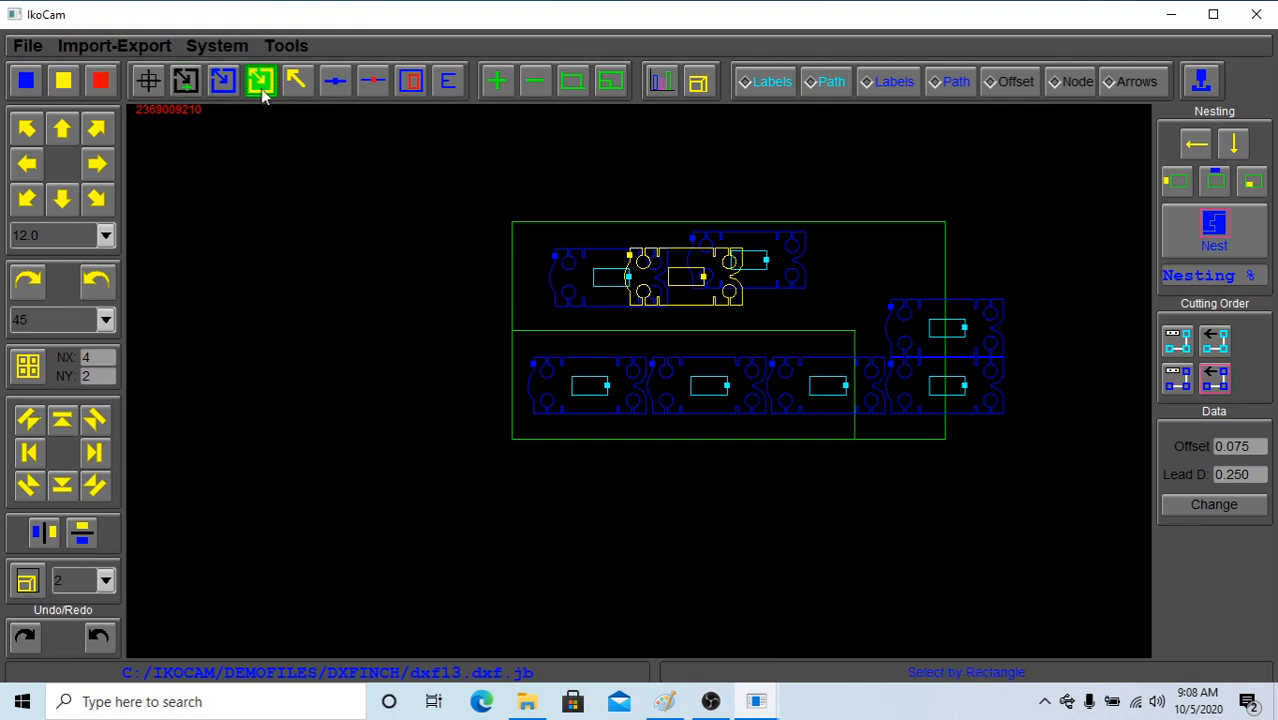
pyautogui.moveTo(501, 184); pyautogui.dragTo(843, 327)
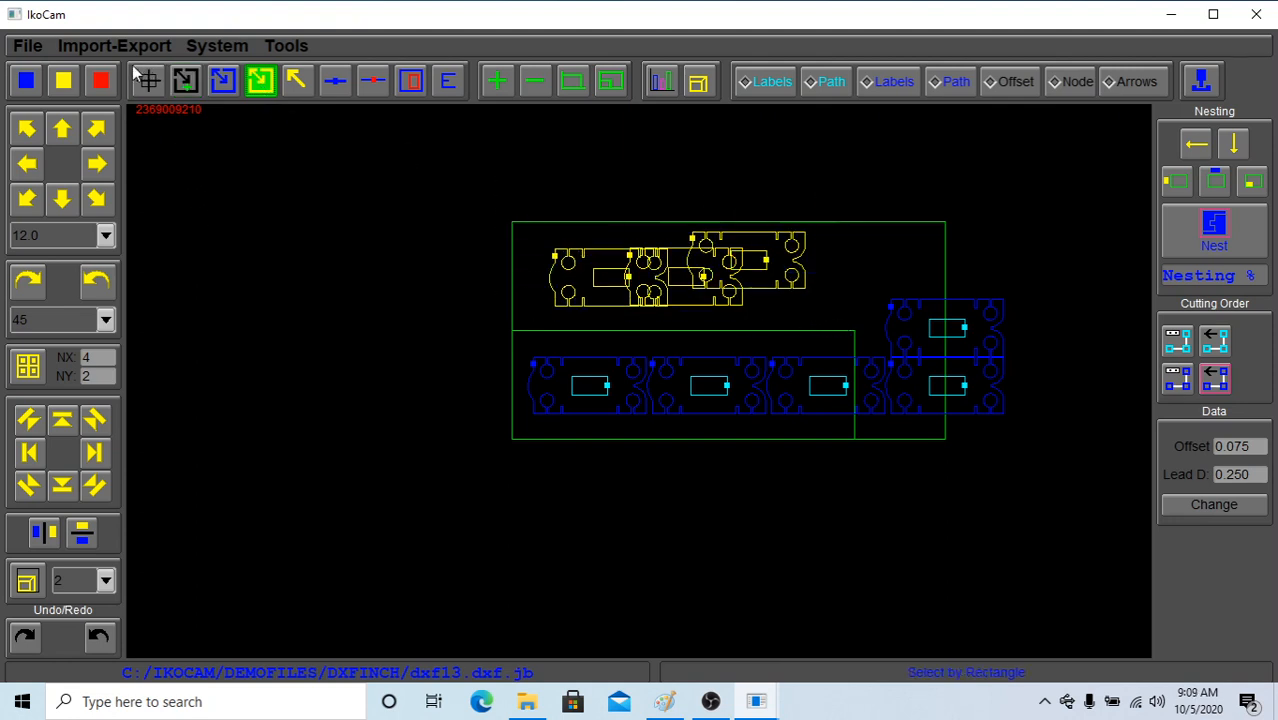
pyautogui.click(100, 81)
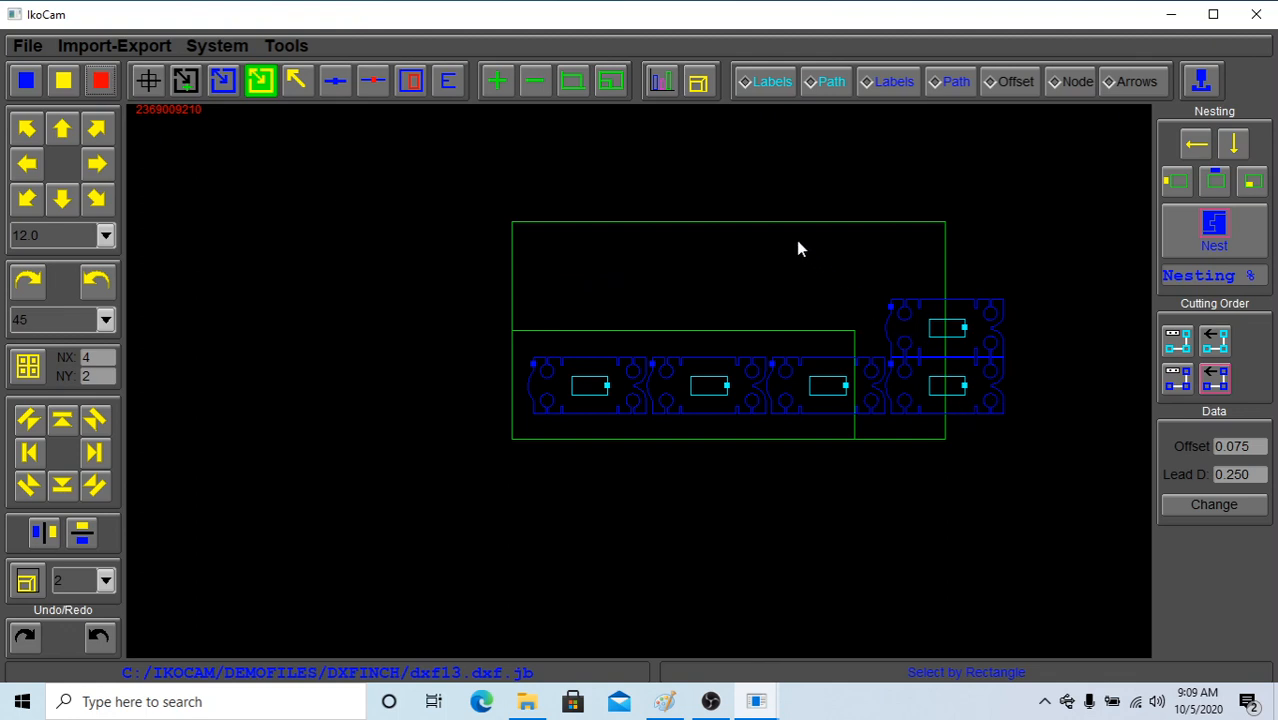
pyautogui.moveTo(794, 238); pyautogui.dragTo(1031, 472)
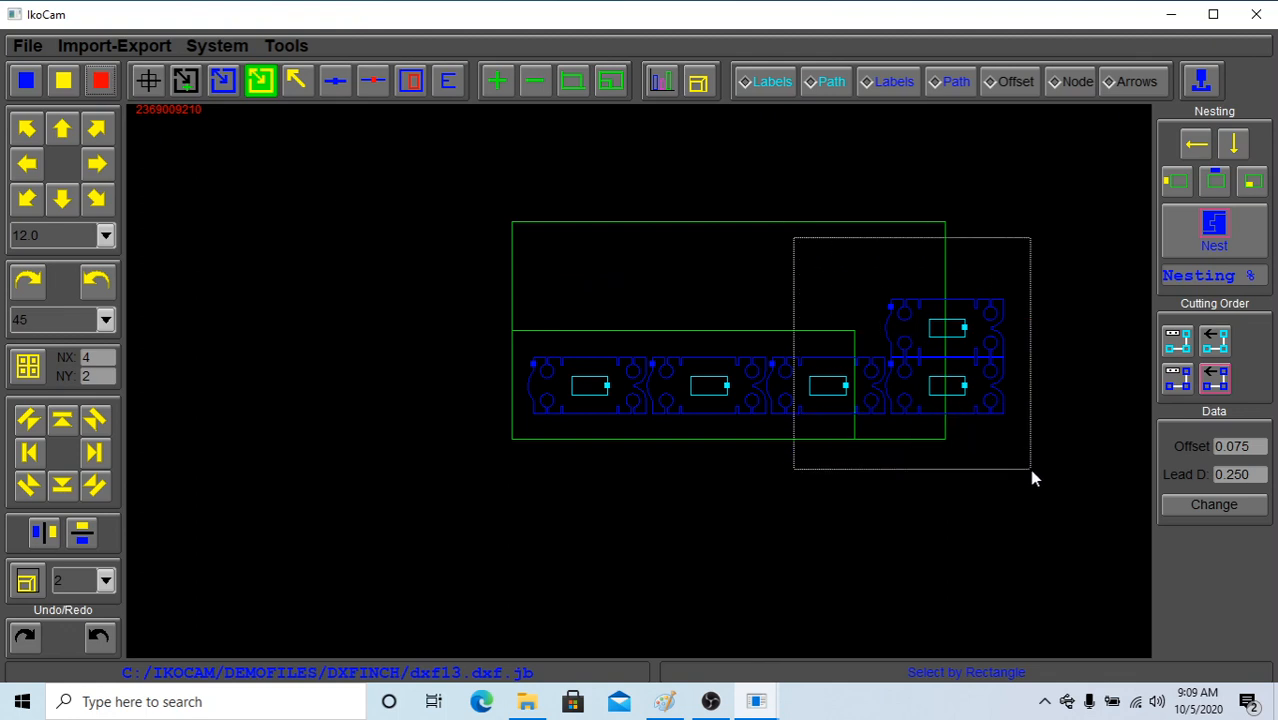
pyautogui.click(101, 82)
# Select the two remaining parts by rectangle, and deselect both of them by rectangle
pyautogui.click(572, 84)
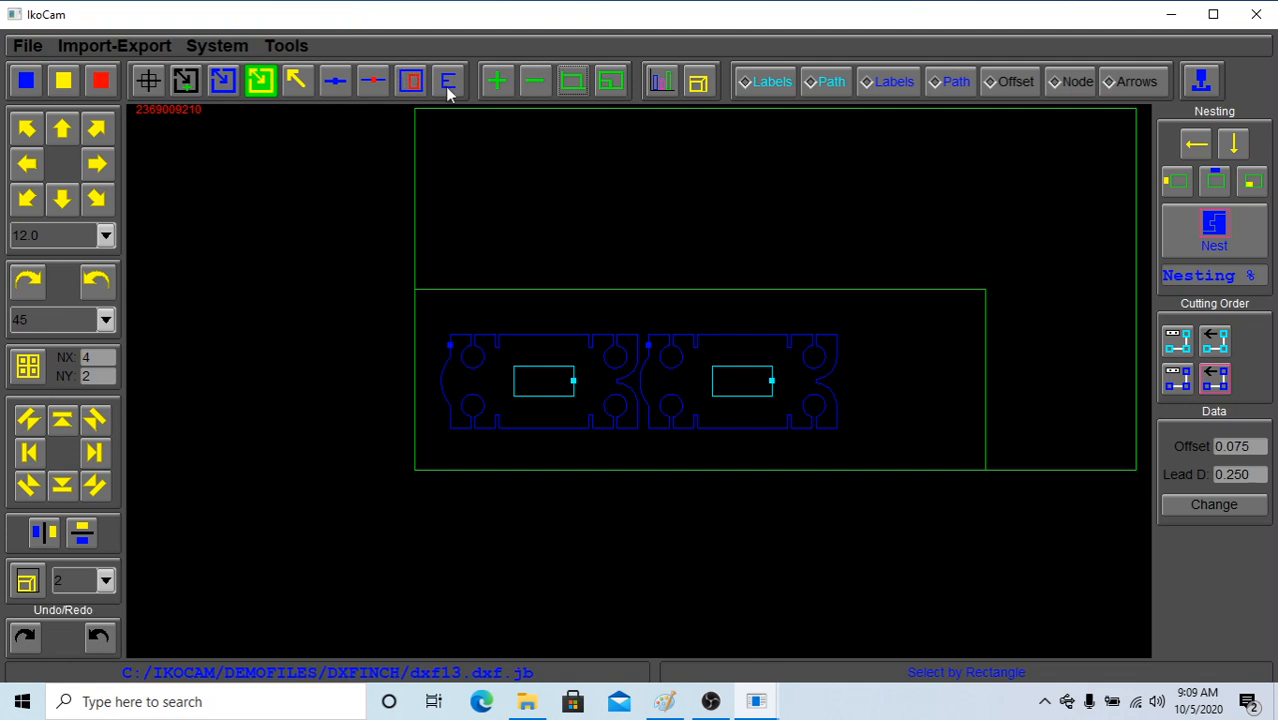
pyautogui.click(189, 86)
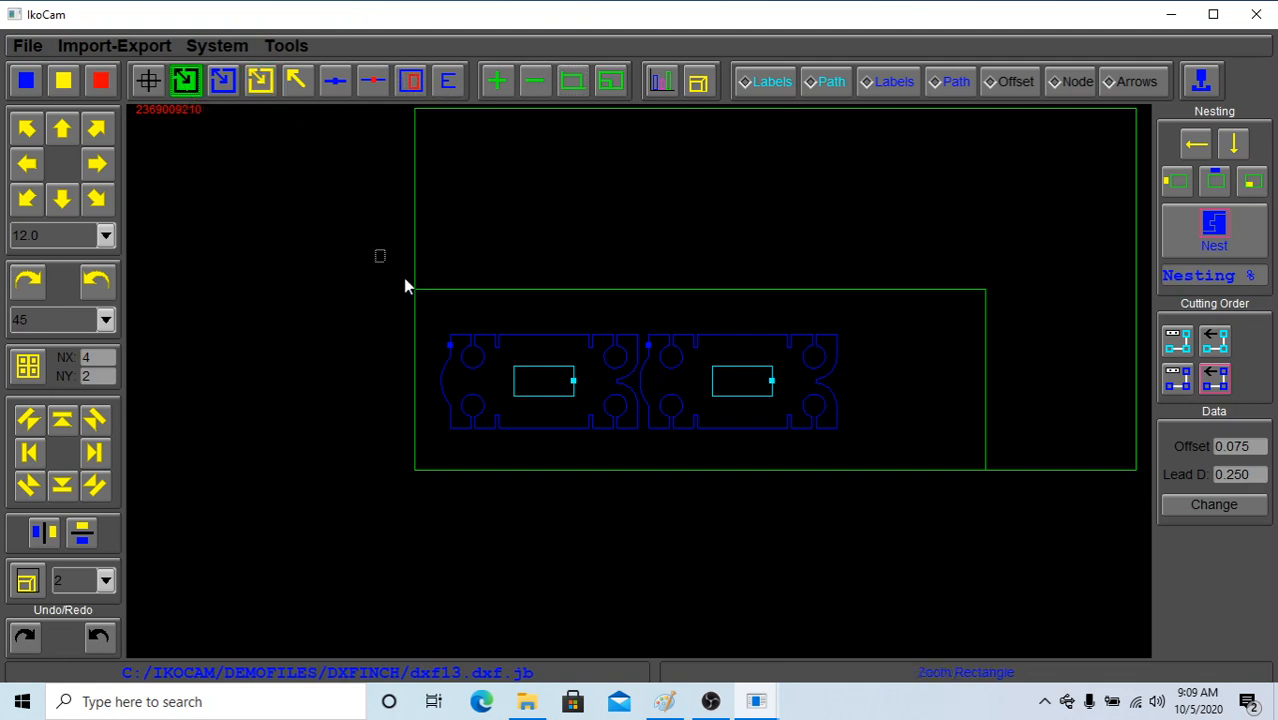
pyautogui.moveTo(405, 287); pyautogui.dragTo(873, 521)
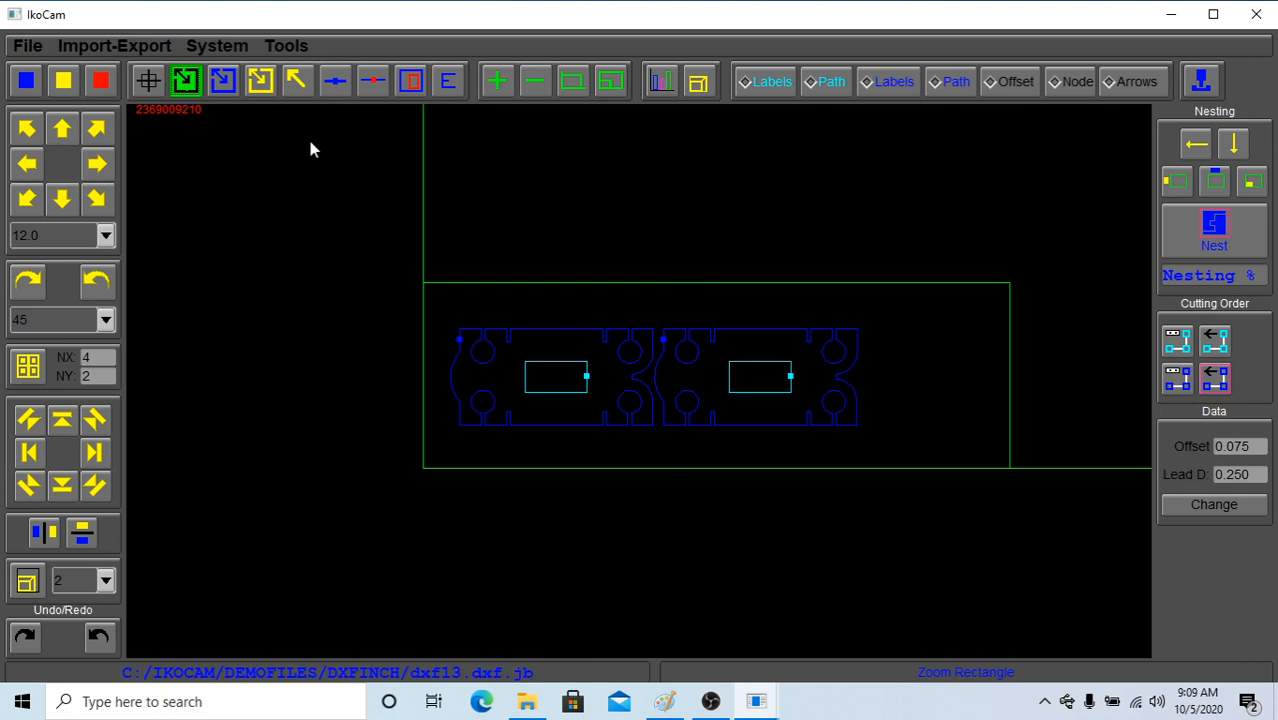
pyautogui.click(259, 81)
pyautogui.moveTo(438, 236); pyautogui.dragTo(858, 489)
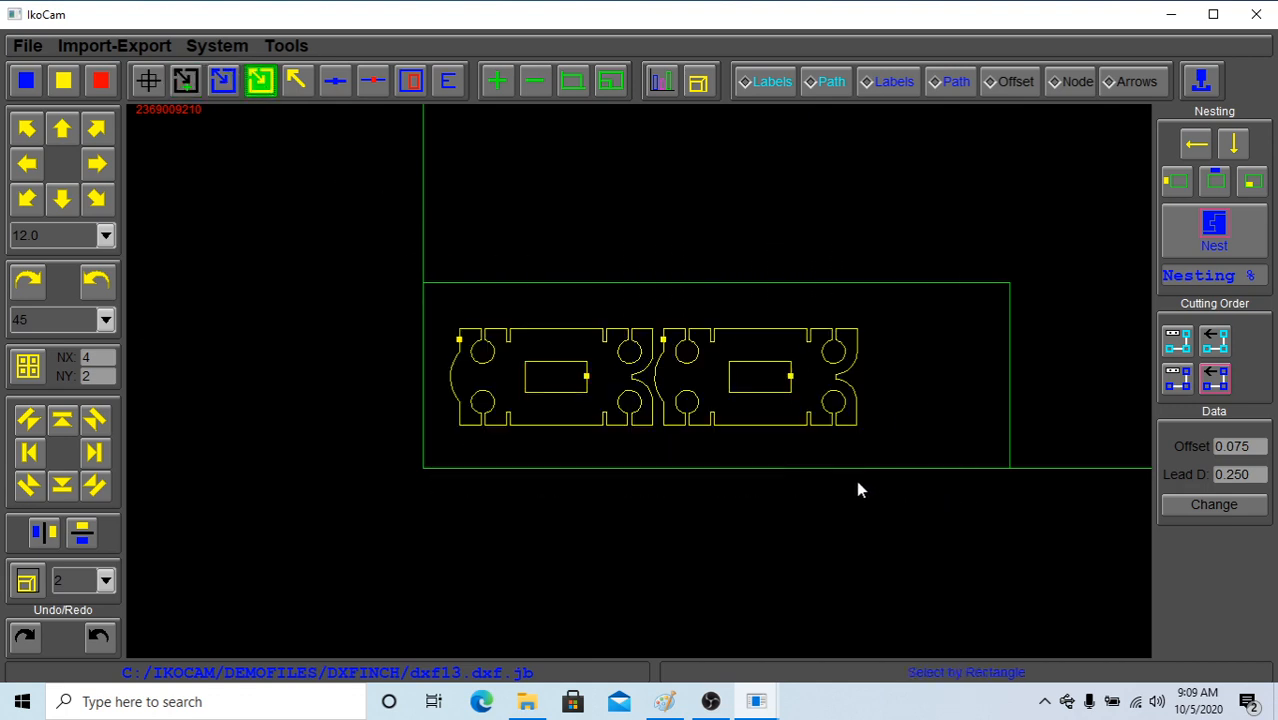
pyautogui.click(223, 81)
pyautogui.moveTo(395, 205); pyautogui.dragTo(884, 569)
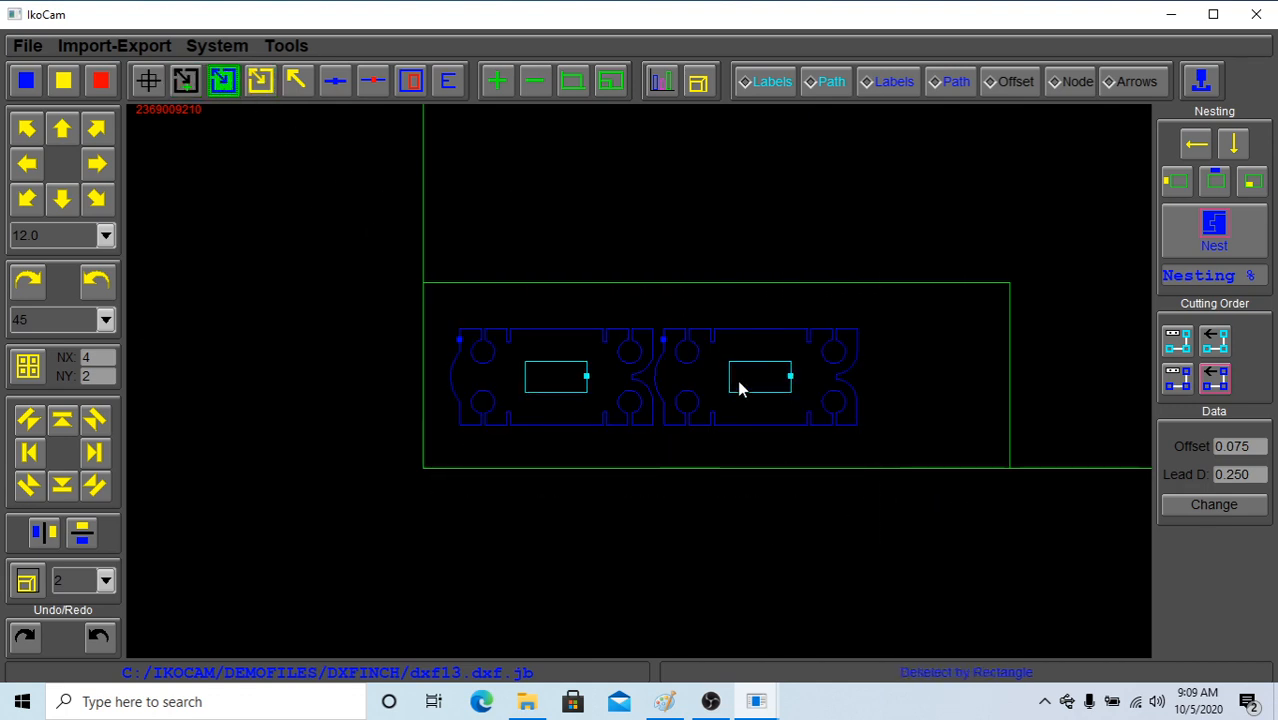
# Move only the first part up to just below the inner sheet boundary's upper edge, and deselect all parts
pyautogui.click(297, 85)
pyautogui.moveTo(548, 372); pyautogui.dragTo(543, 330, button='right')
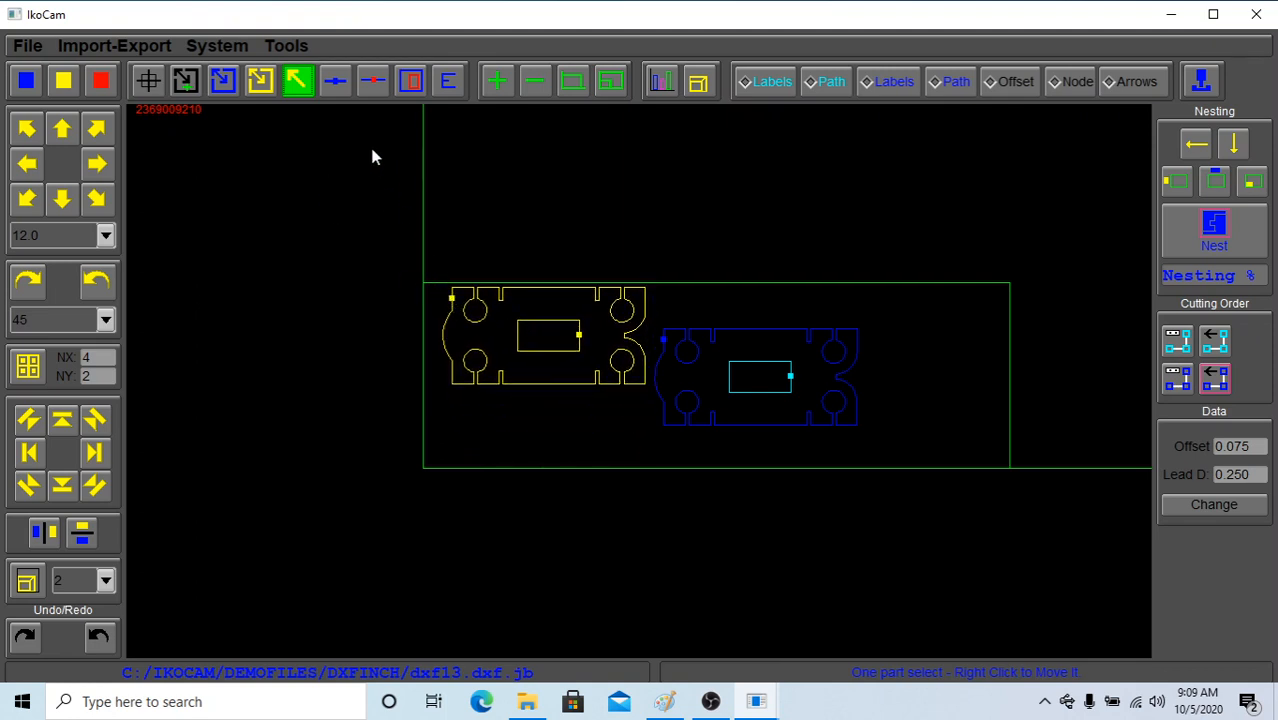
pyautogui.click(28, 81)
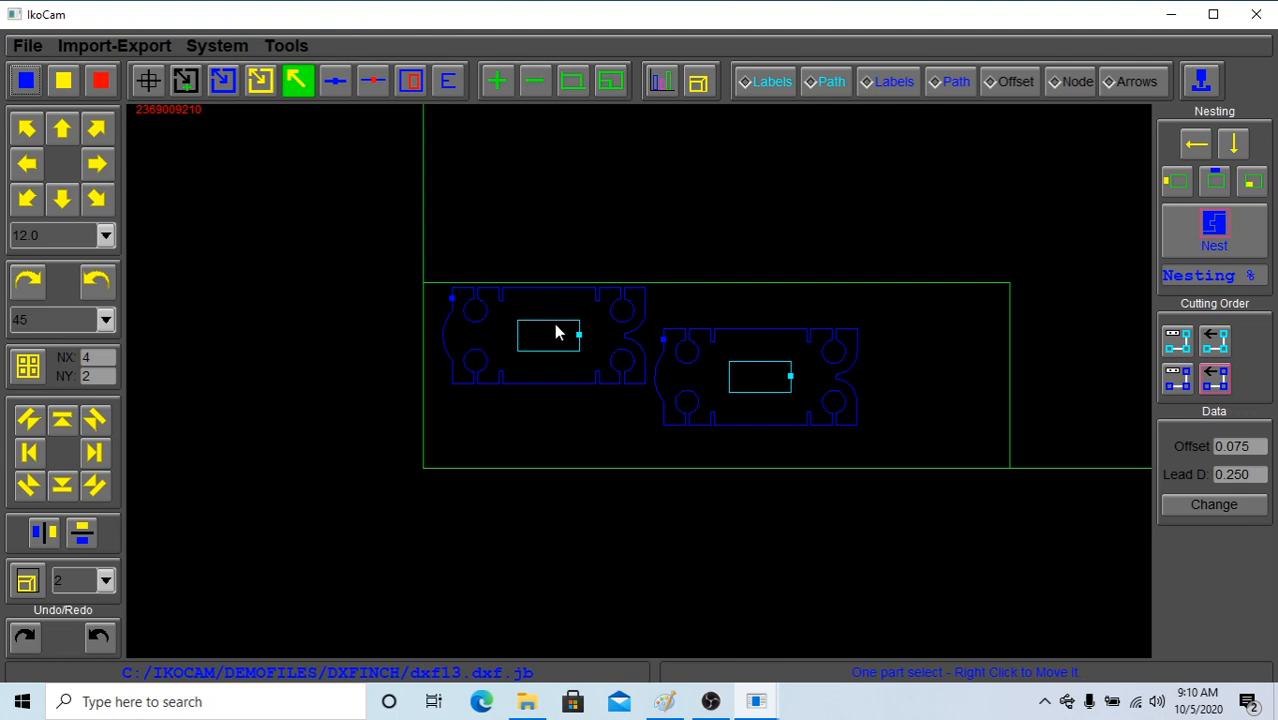
# Select all parts, deselect them all, and single-select the first part and the second part in turn
pyautogui.click(62, 84)
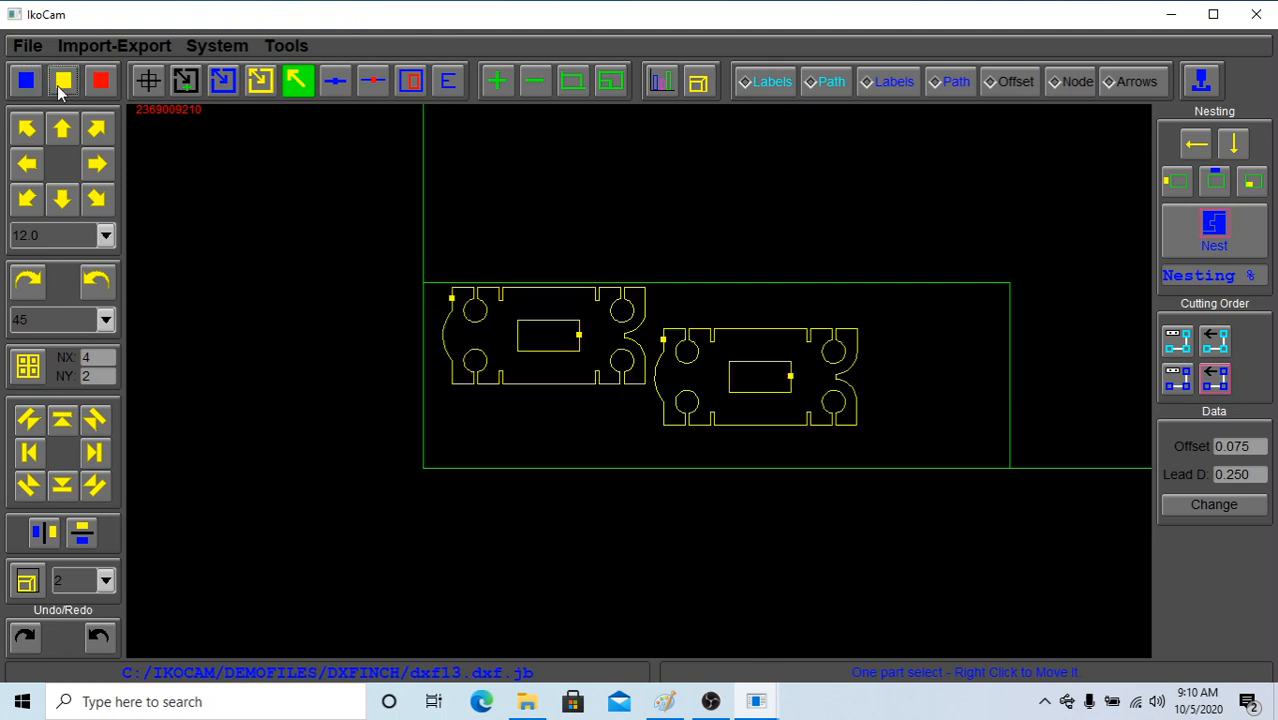
pyautogui.click(33, 89)
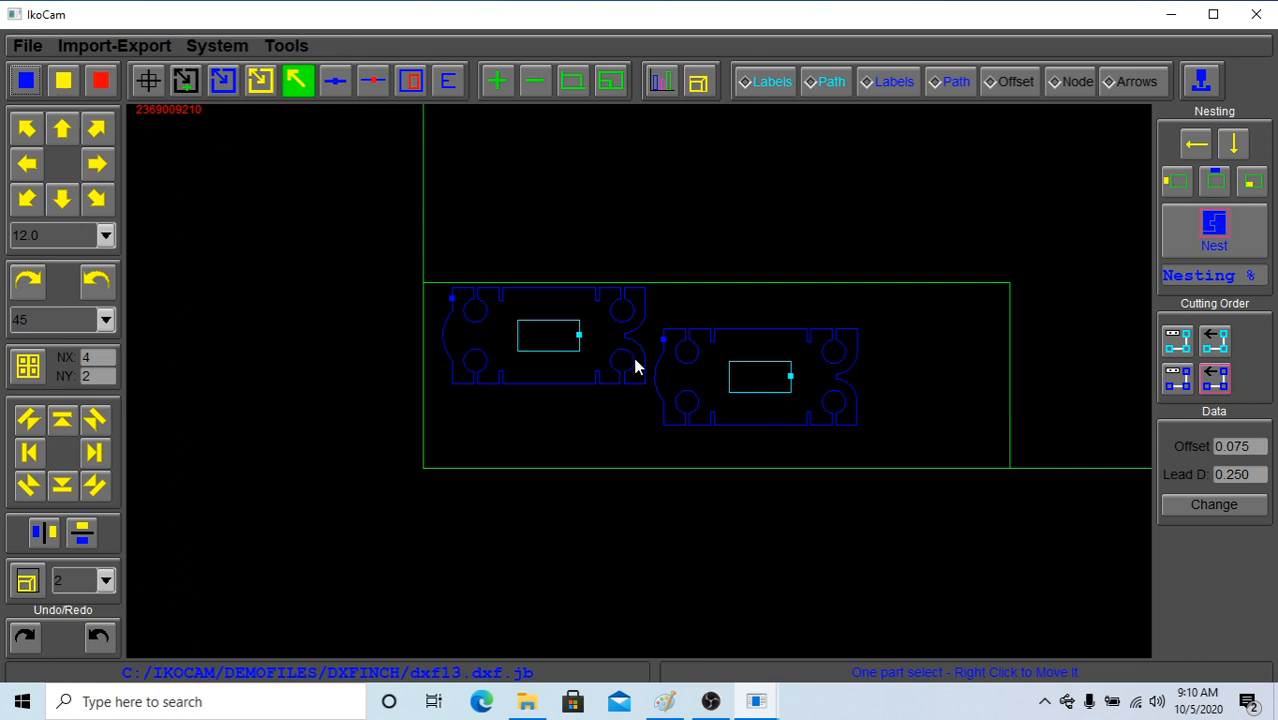
pyautogui.click(561, 344)
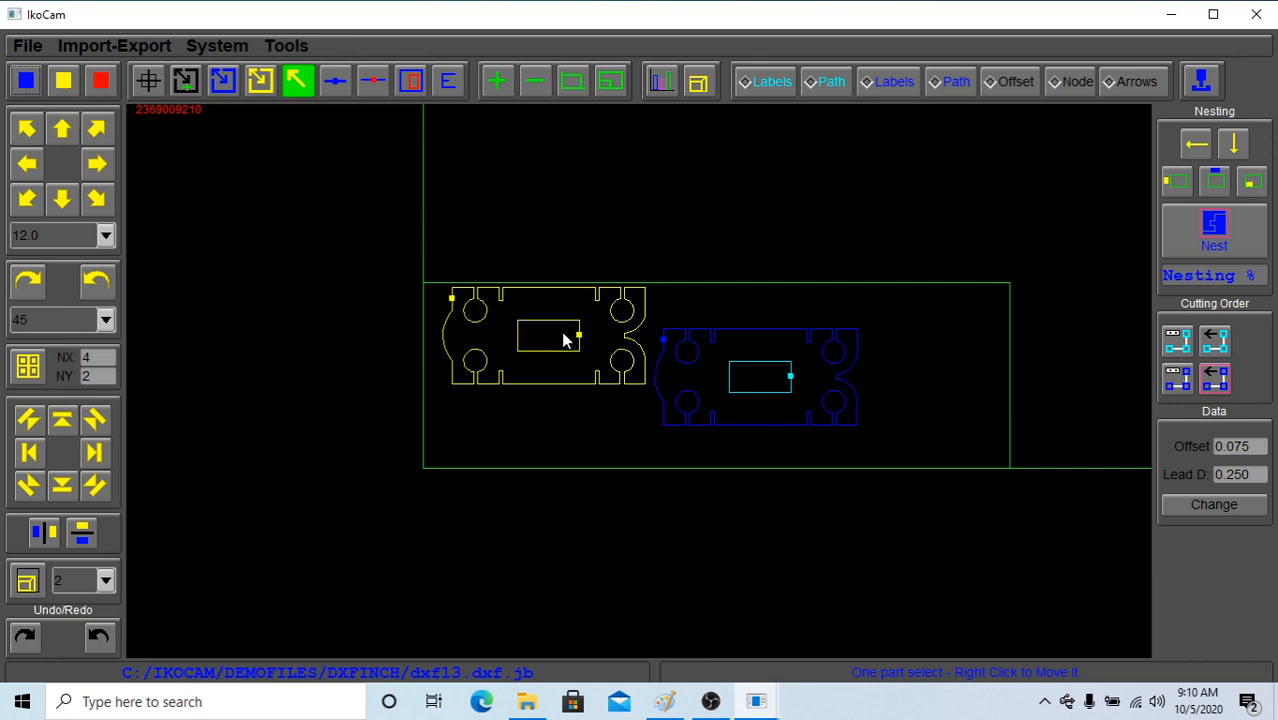
pyautogui.click(695, 373)
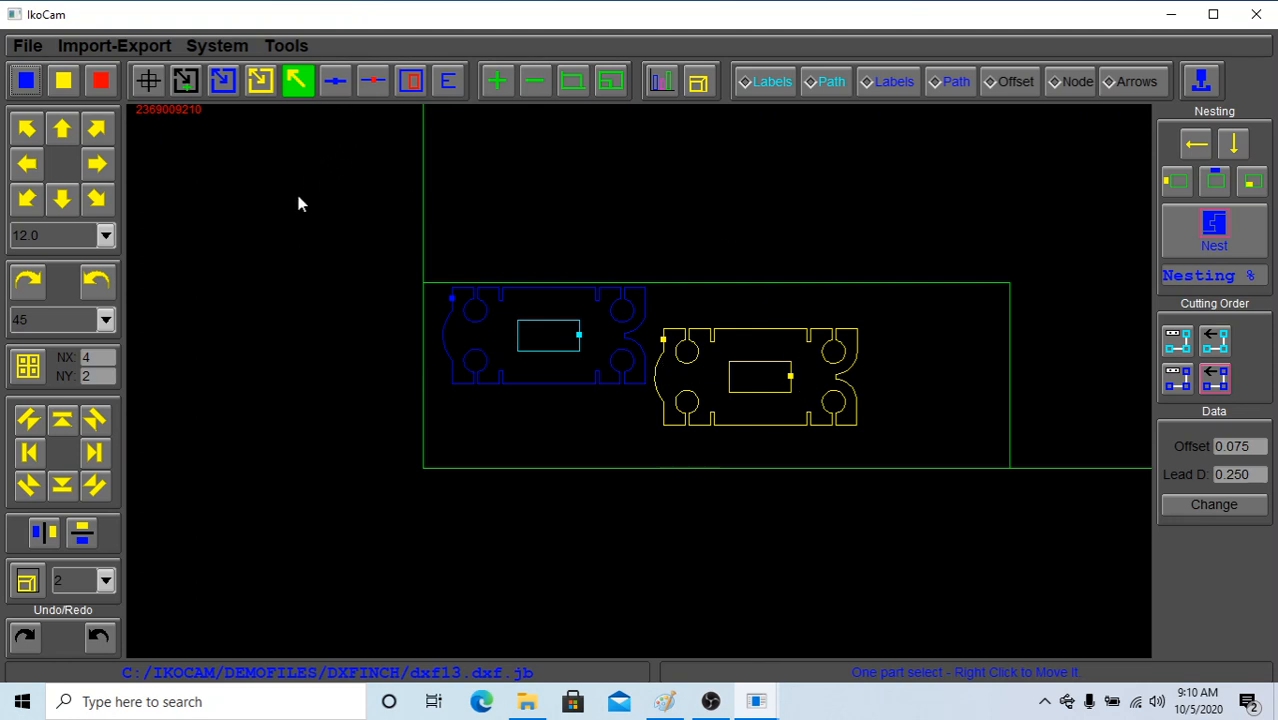
# Set lead-ins at both cutouts' upper-edge midpoints, the first part's lower edge and the second part's upper round notch nearest its curved end
pyautogui.click(336, 84)
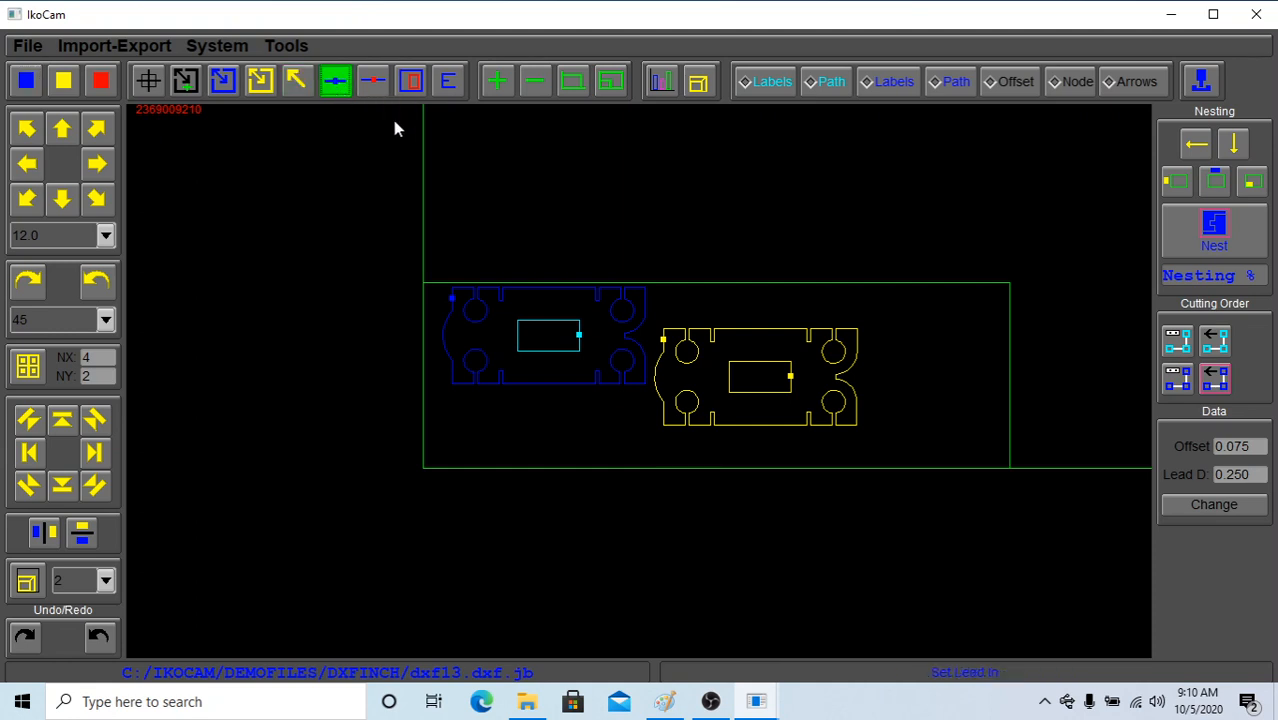
pyautogui.click(474, 322)
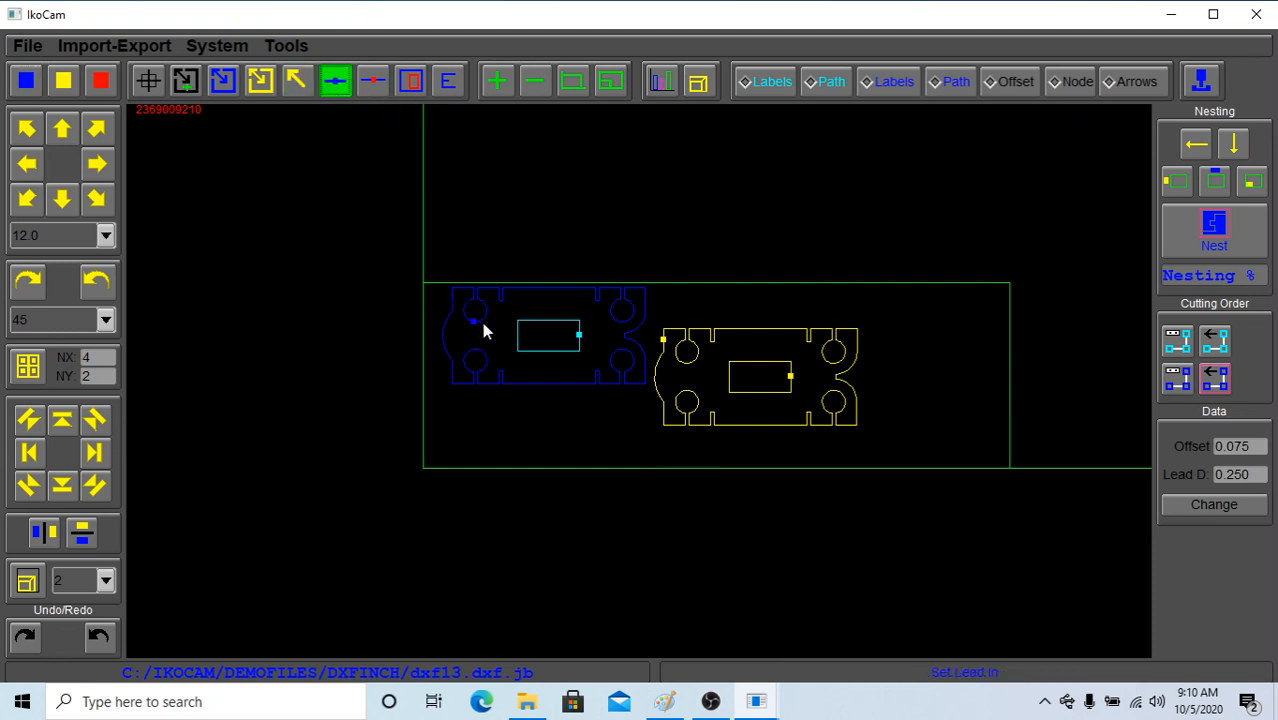
pyautogui.click(613, 318)
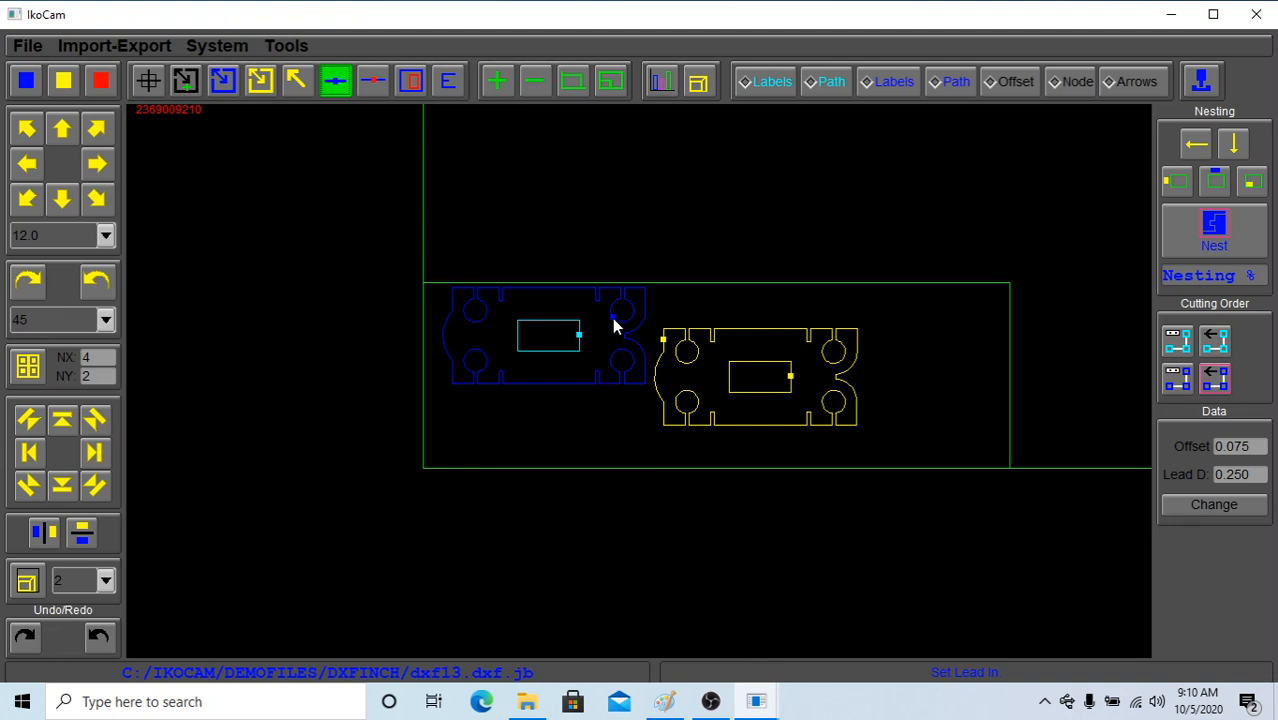
pyautogui.click(291, 47)
pyautogui.click(343, 166)
pyautogui.click(548, 384)
# Open the job gi.dxf.jb from the folder C:/IKOCAM/DEMOFILES/DXFINCH
pyautogui.click(30, 56)
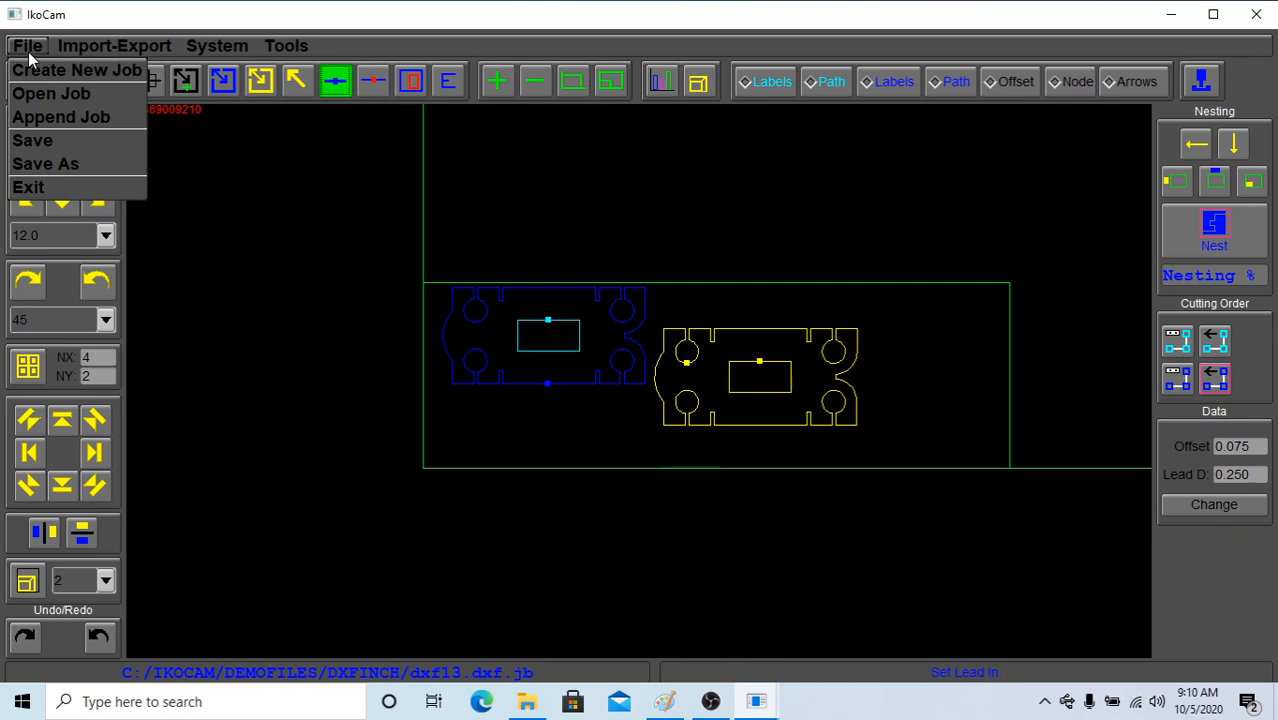
pyautogui.click(40, 93)
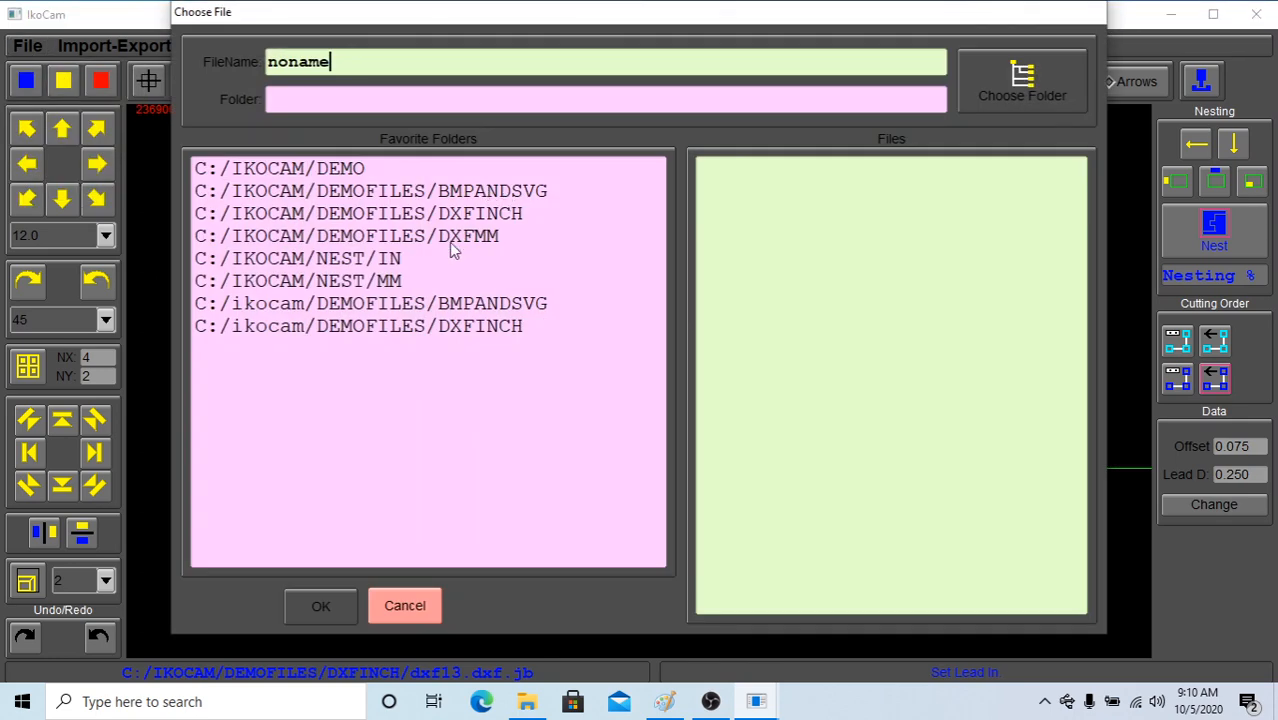
pyautogui.click(481, 217)
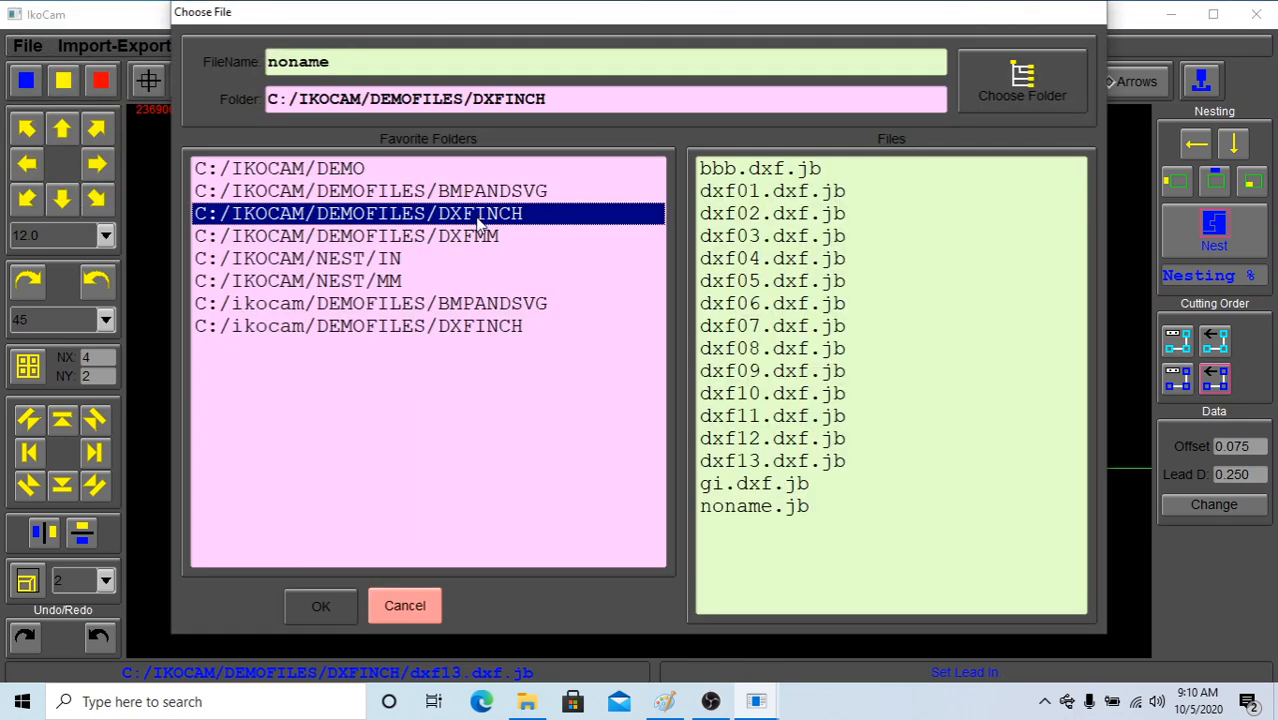
pyautogui.click(757, 486)
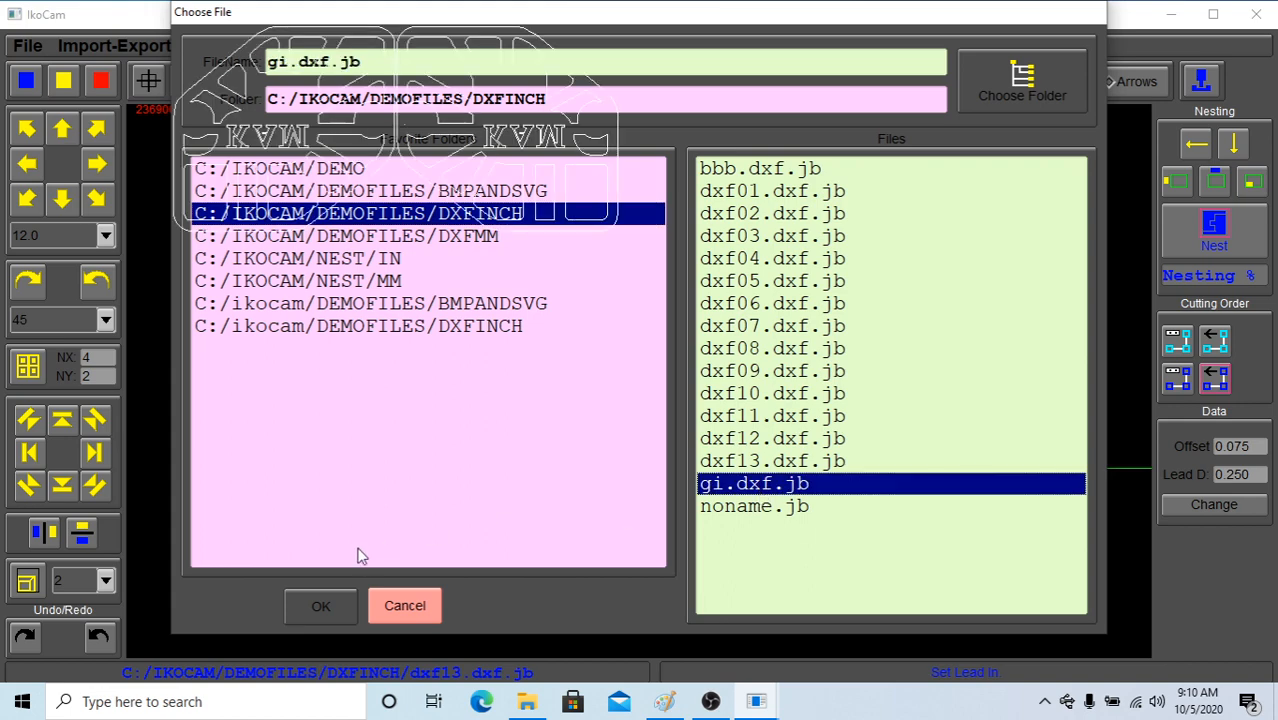
pyautogui.click(337, 604)
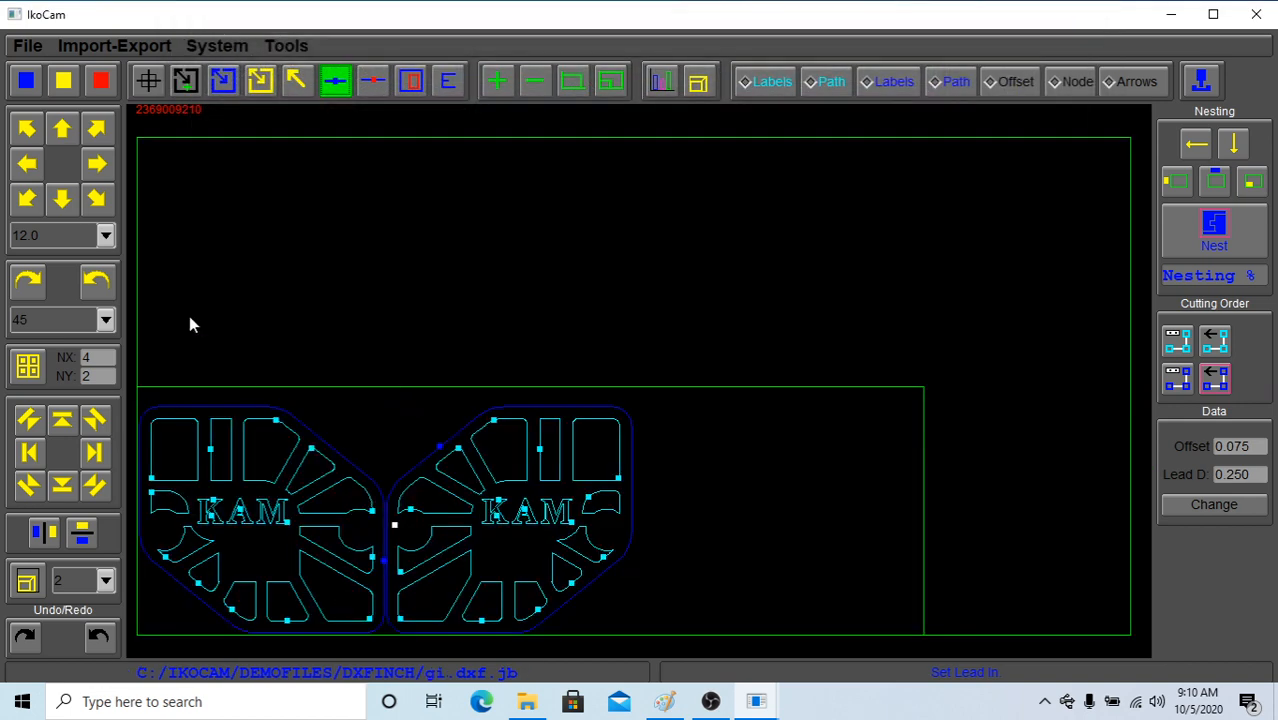
# Single-select the second KAM part beside the first one and delete it
pyautogui.click(297, 81)
pyautogui.click(535, 432)
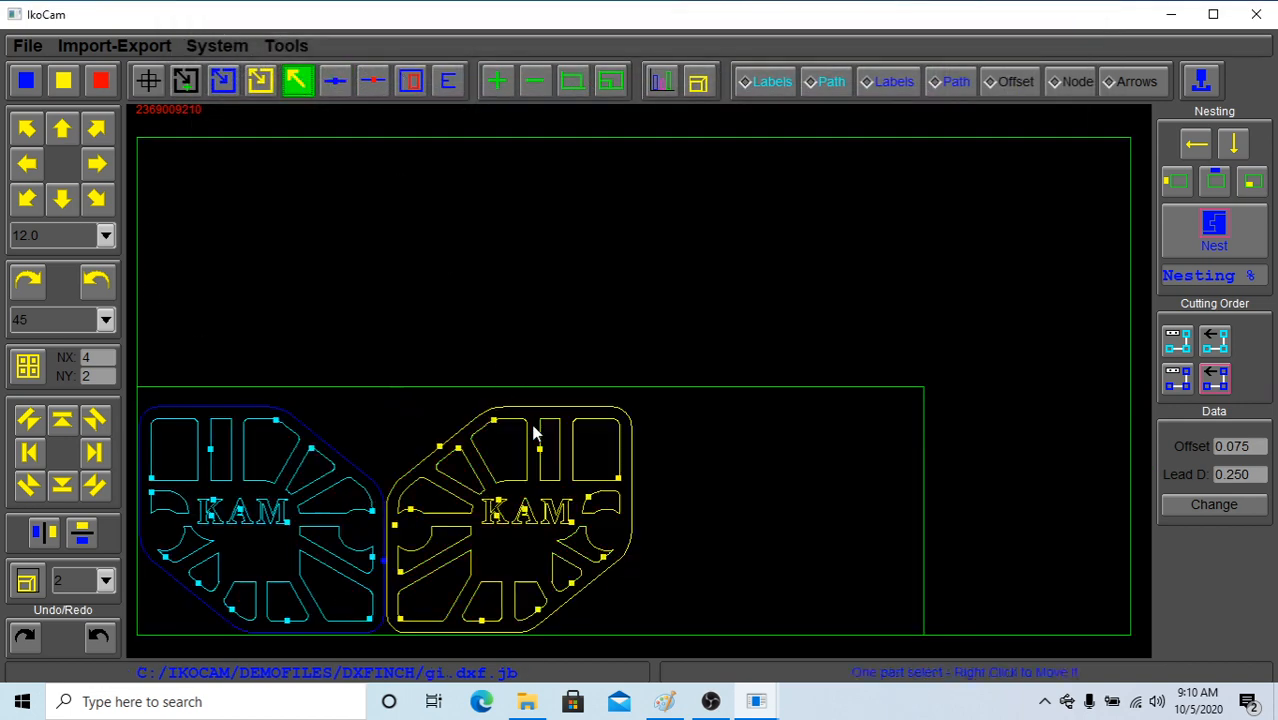
pyautogui.click(102, 81)
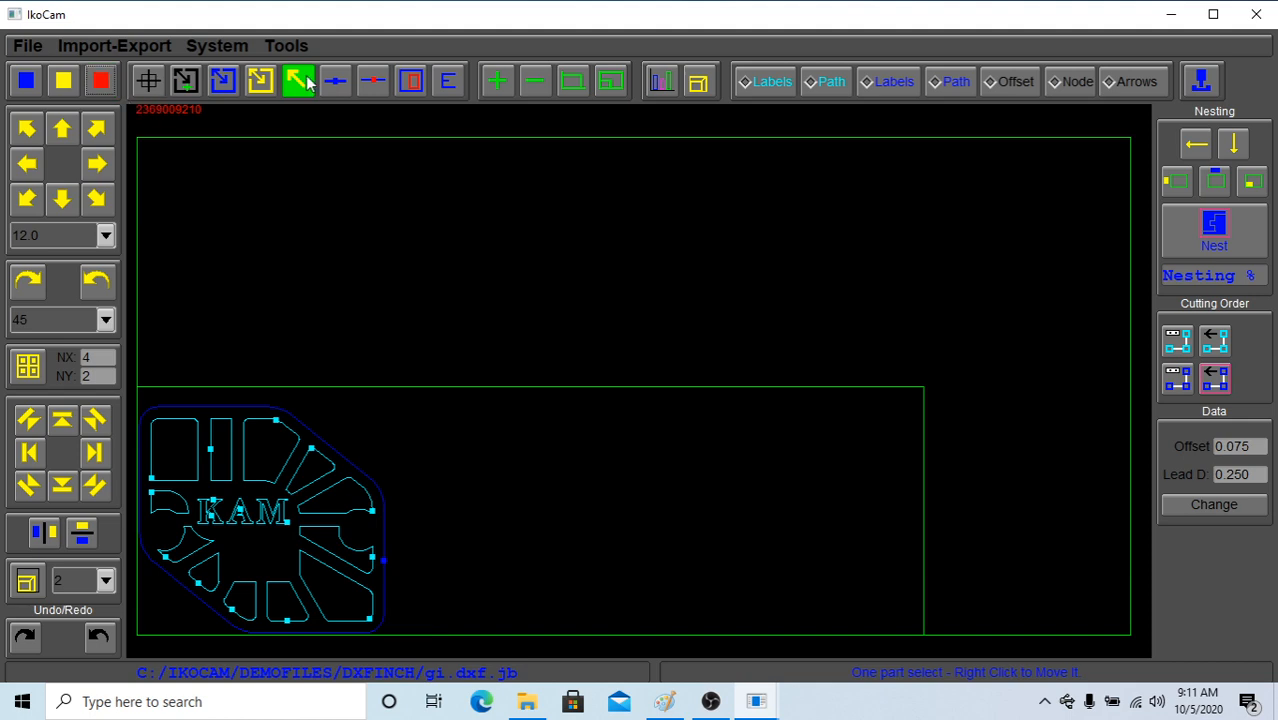
# Show the inside cut labels and the inside cutting path on the remaining KAM part
pyautogui.click(569, 90)
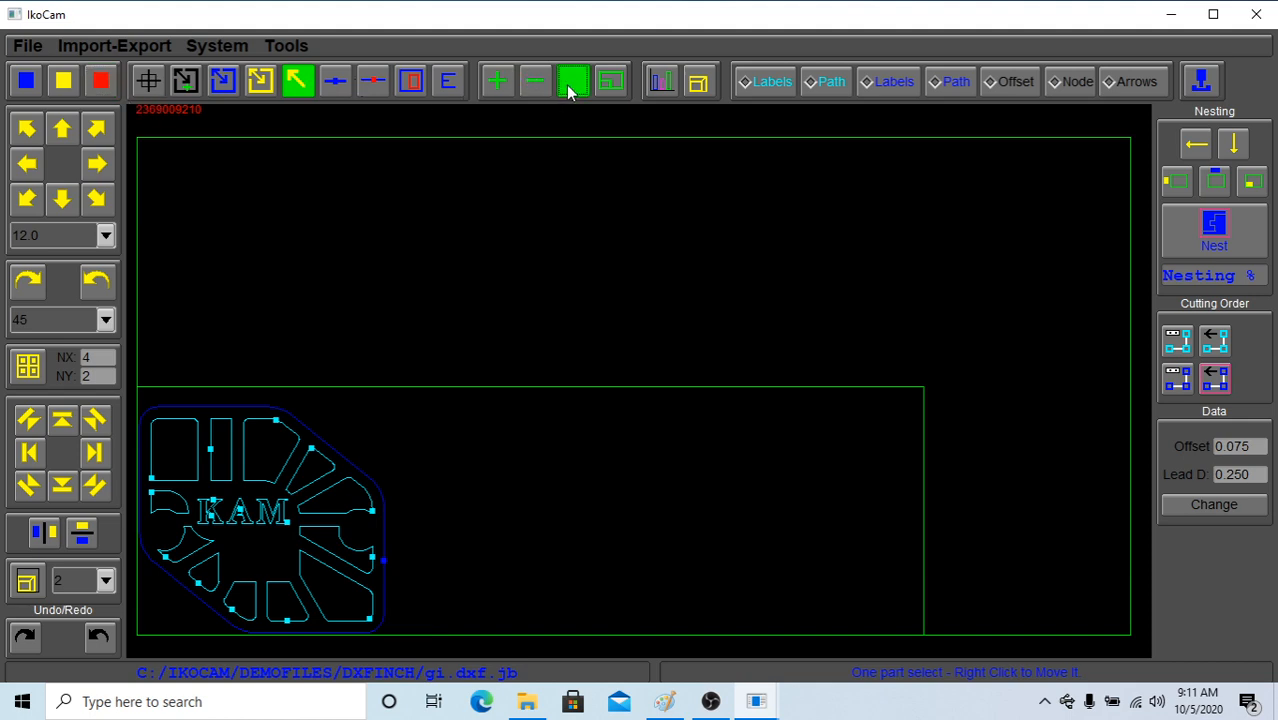
pyautogui.click(563, 87)
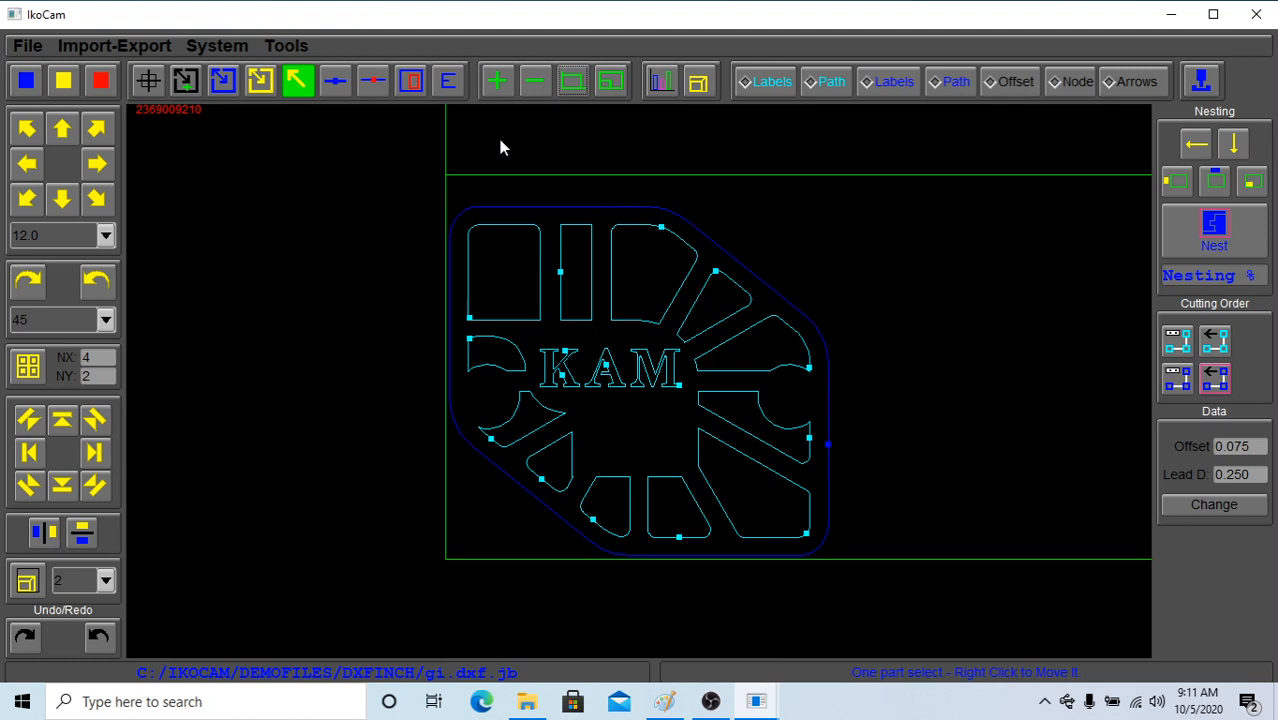
pyautogui.click(762, 89)
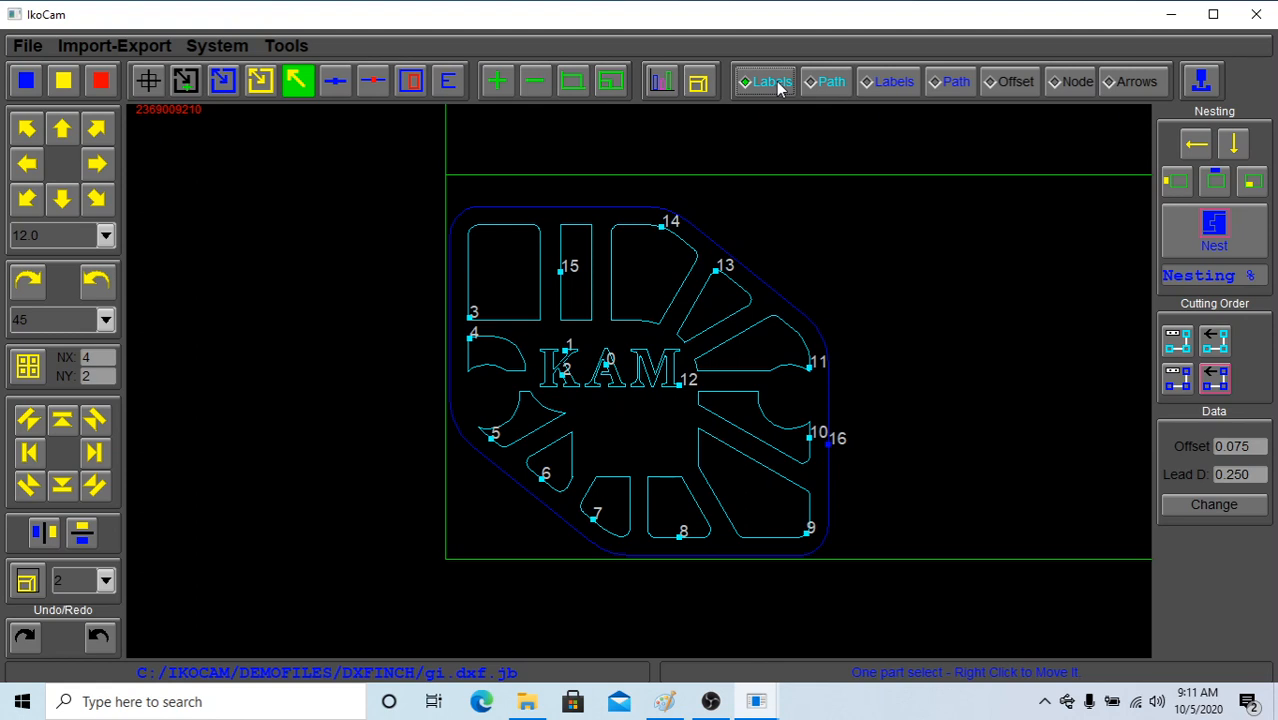
pyautogui.click(836, 90)
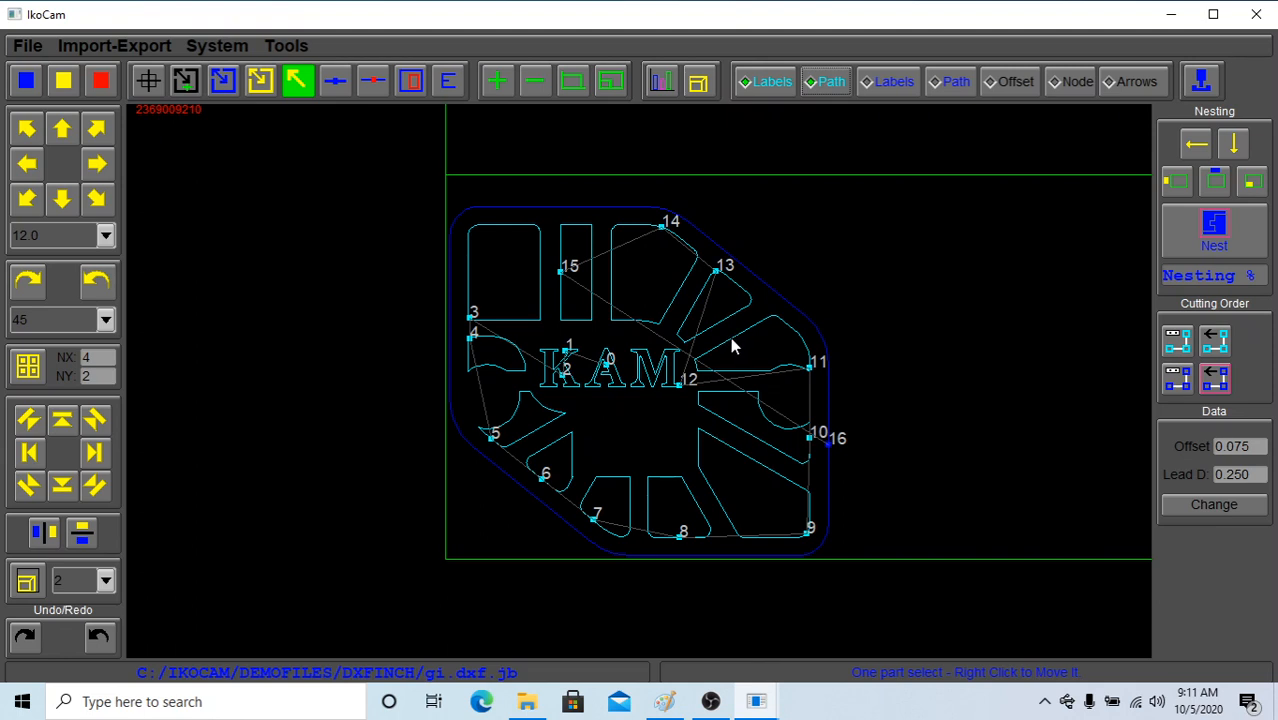
# Select the KAM part and move cut 9 up to directly after cut 1 in its inside cutting order
pyautogui.click(1180, 343)
pyautogui.click(1172, 338)
pyautogui.click(650, 320)
pyautogui.click(1177, 342)
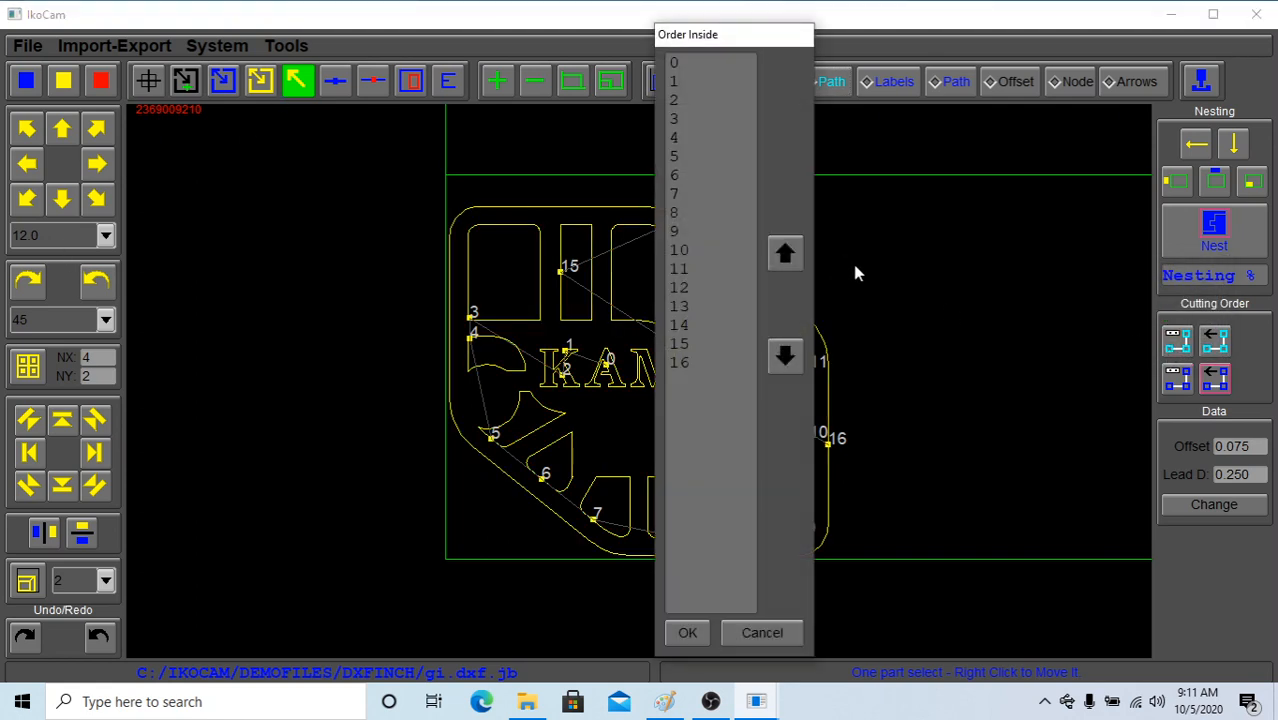
pyautogui.click(710, 231)
pyautogui.click(785, 253)
pyautogui.click(785, 253)
pyautogui.click(785, 253)
# Move cut 12 up between cuts 5 and 6 in the inside cutting order and apply the new order
pyautogui.click(785, 253)
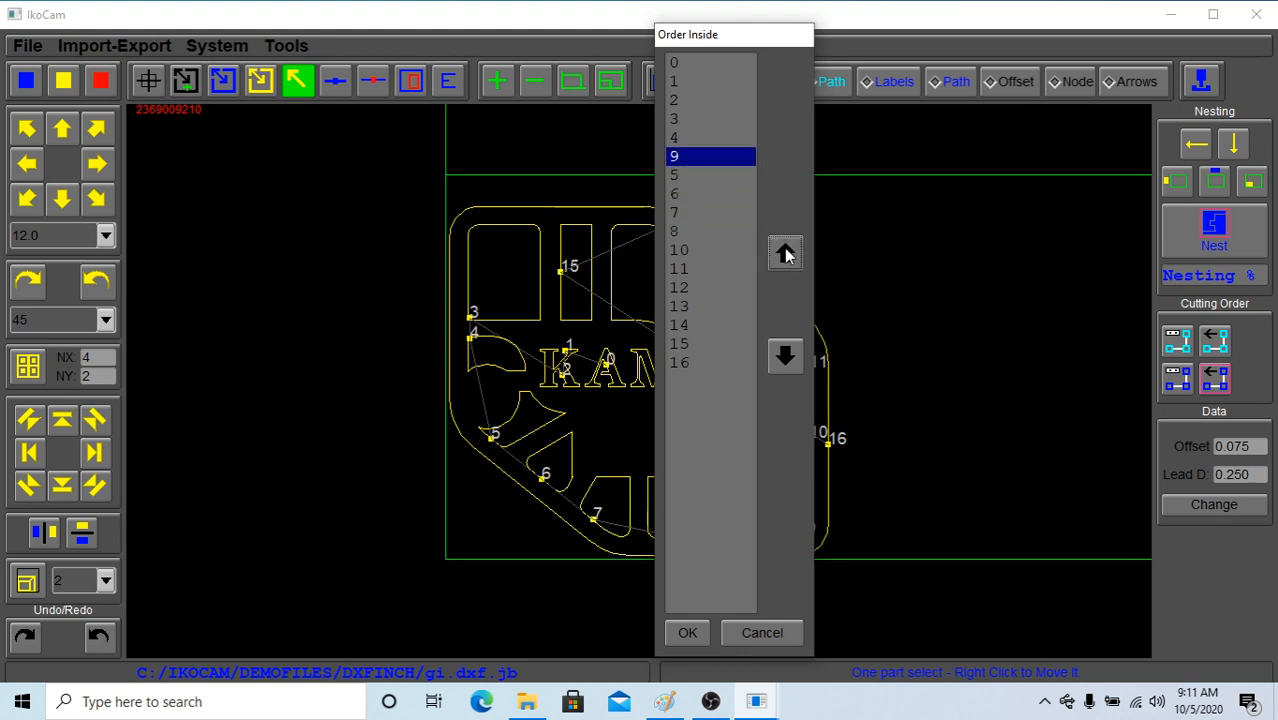
pyautogui.click(785, 253)
pyautogui.click(785, 253)
pyautogui.click(785, 253)
pyautogui.click(711, 288)
pyautogui.click(785, 253)
pyautogui.click(785, 253)
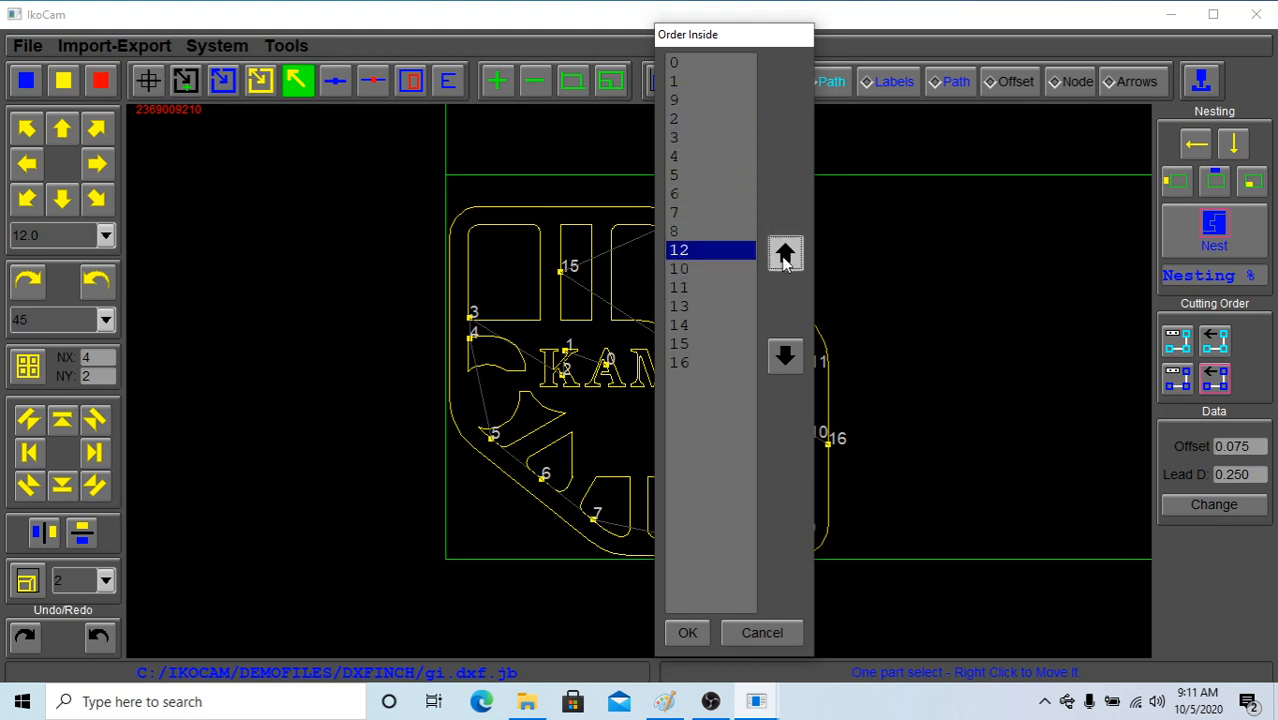
pyautogui.click(785, 253)
pyautogui.click(785, 253)
pyautogui.click(785, 253)
pyautogui.click(701, 637)
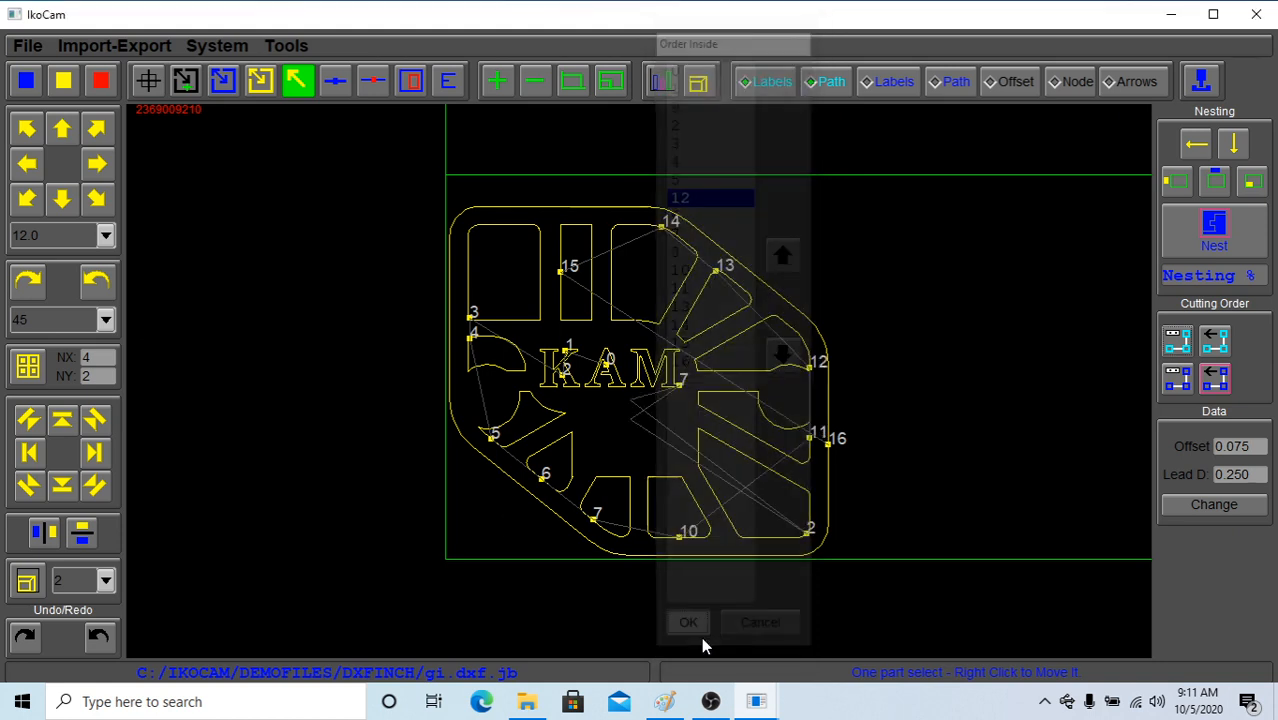
# Regenerate the inside cutting order of the KAM part automatically
pyautogui.click(1212, 343)
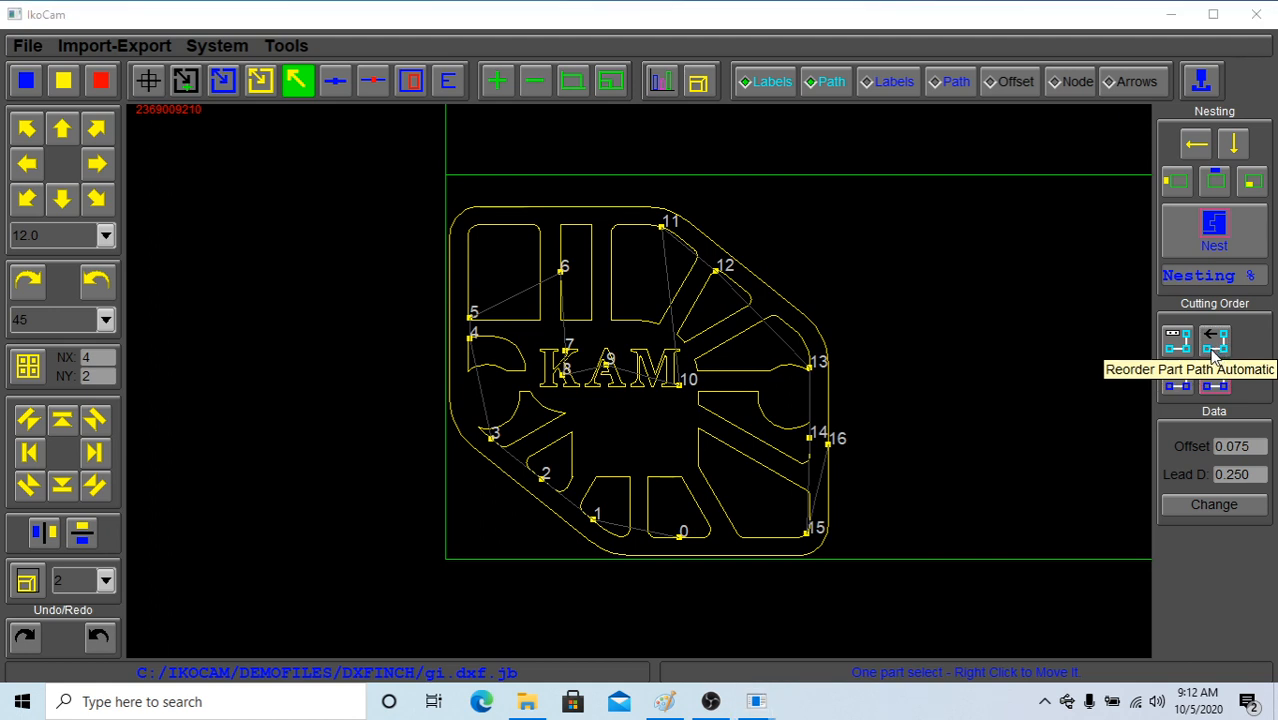
# Open the job bbb.dxf.jb from the C:/IKOCAM/DEMOFILES/DXFINCH folder
pyautogui.click(30, 47)
pyautogui.click(50, 94)
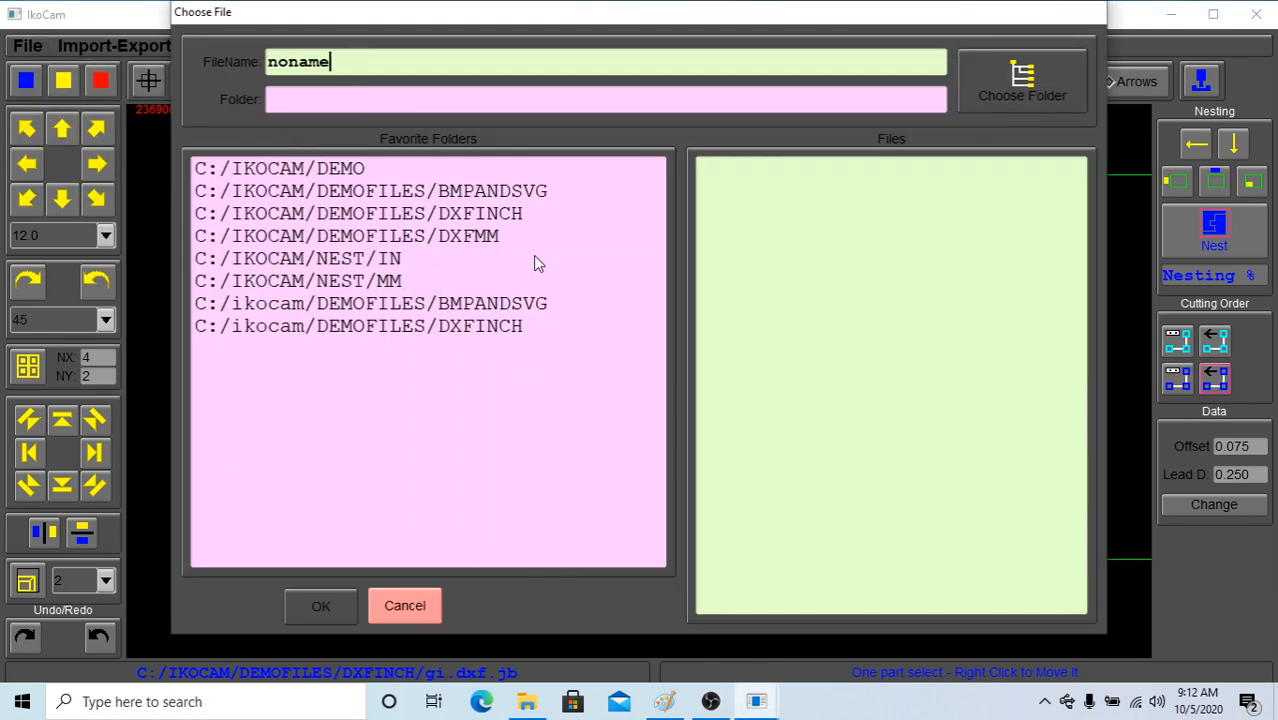
pyautogui.click(512, 216)
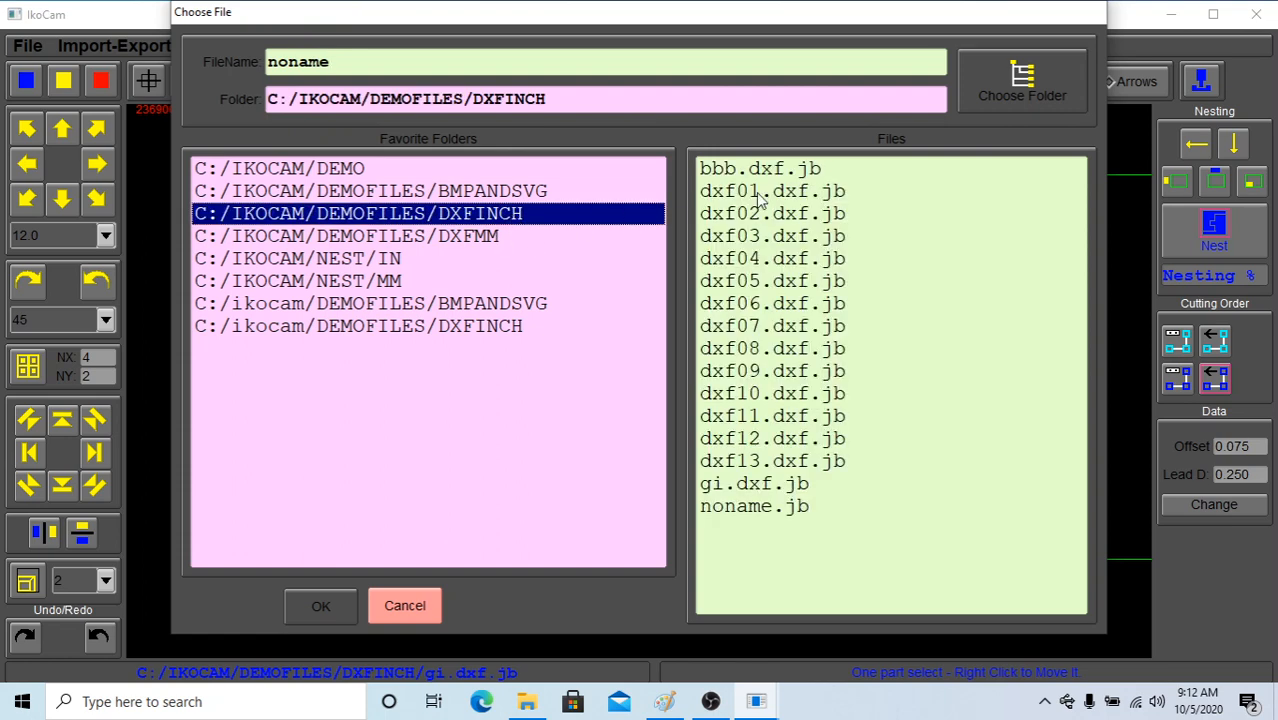
pyautogui.click(768, 176)
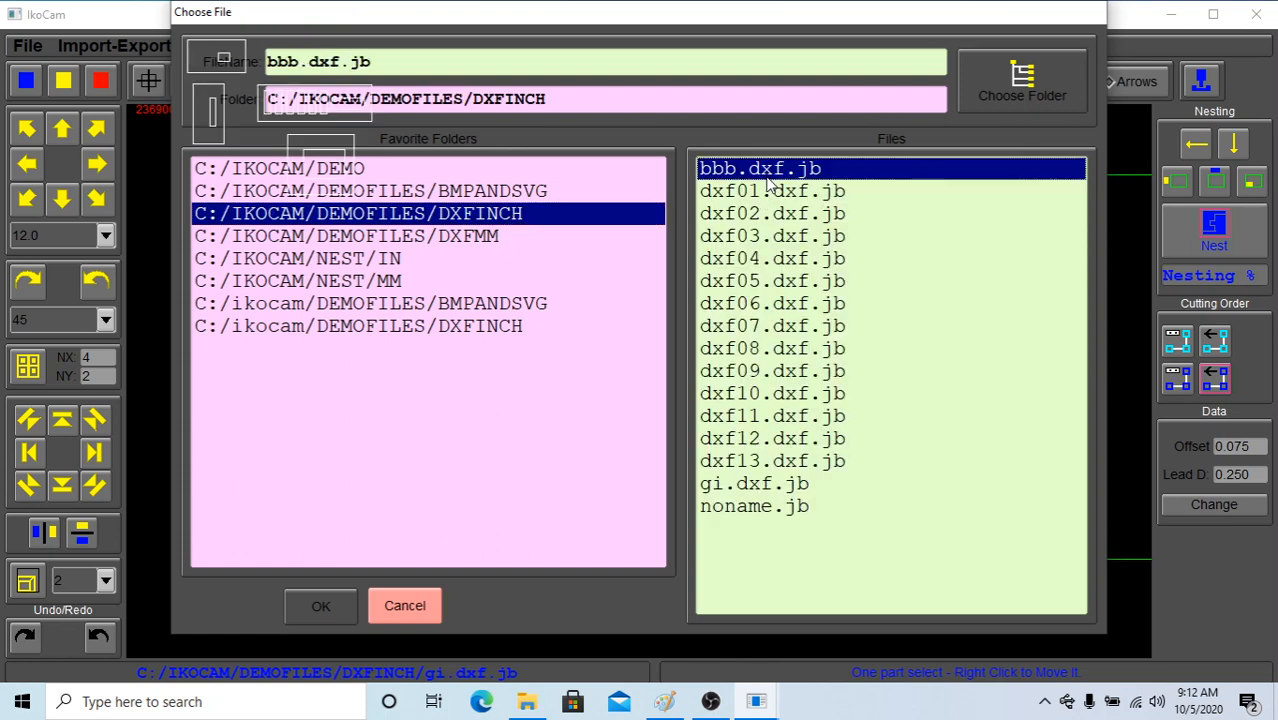
pyautogui.click(339, 603)
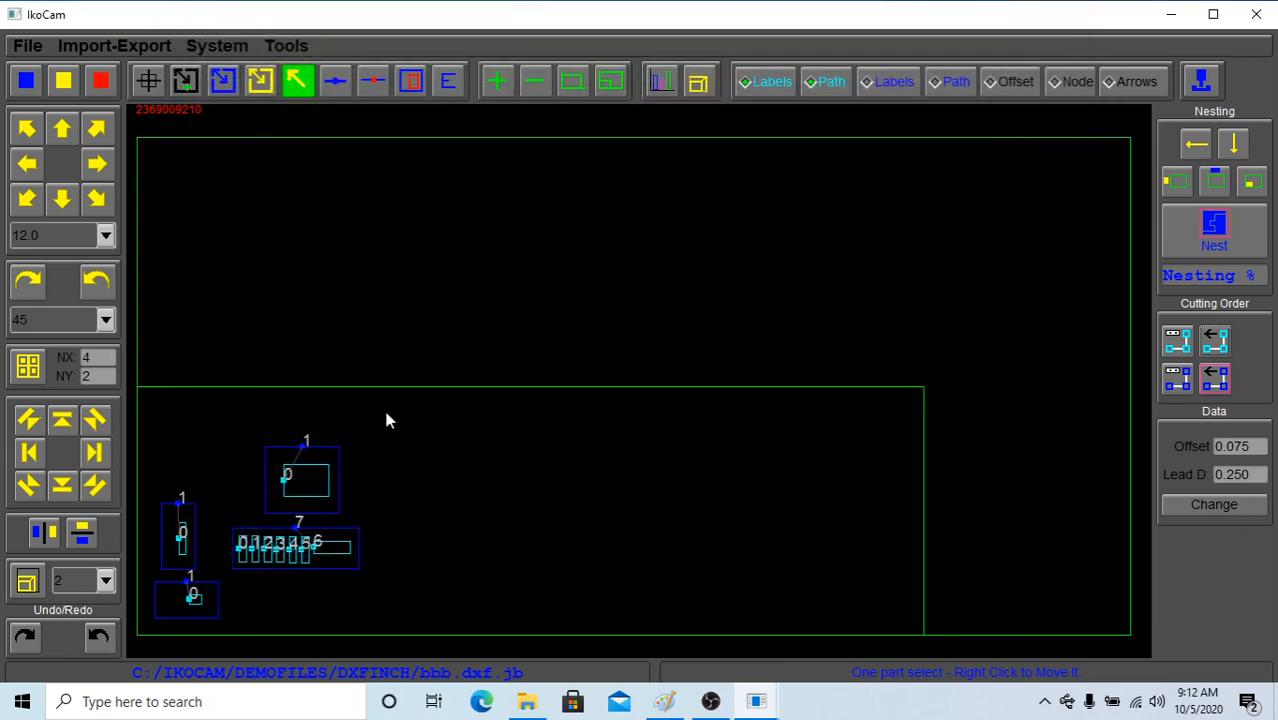
# Hide the inside cut labels and path, and show the part labels and the cutting path between parts instead
pyautogui.click(763, 88)
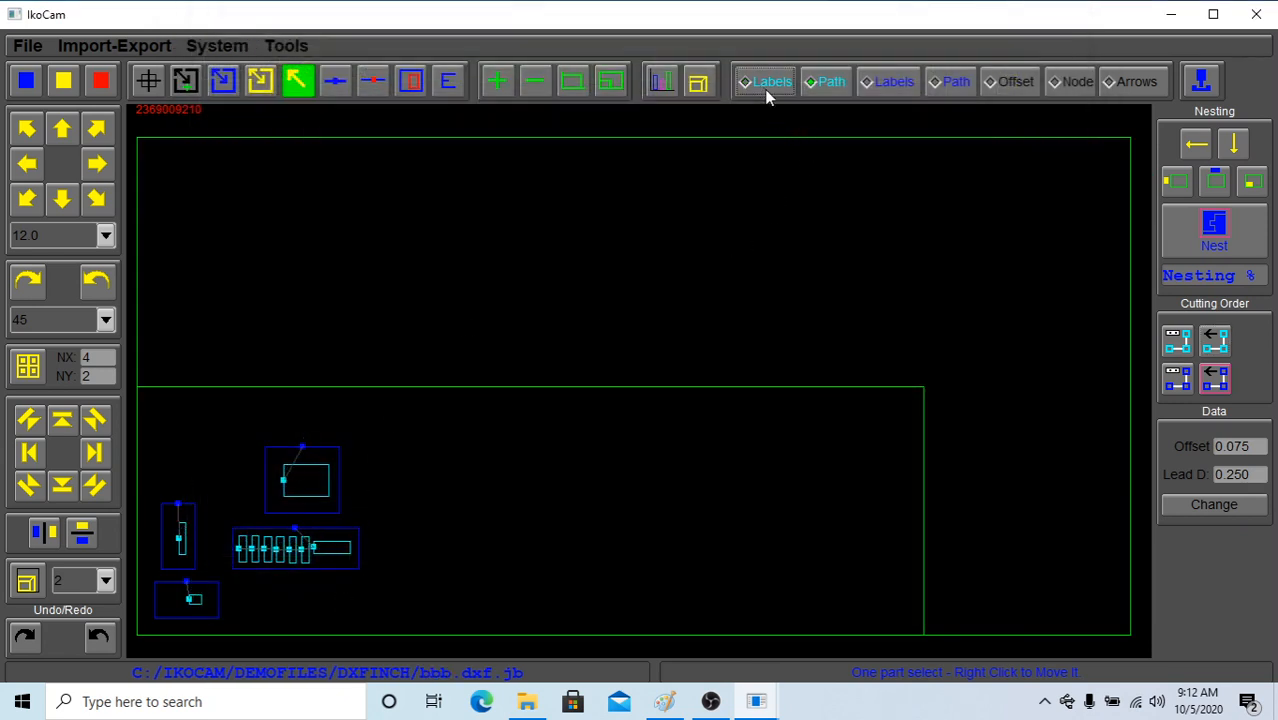
pyautogui.click(829, 87)
pyautogui.click(895, 84)
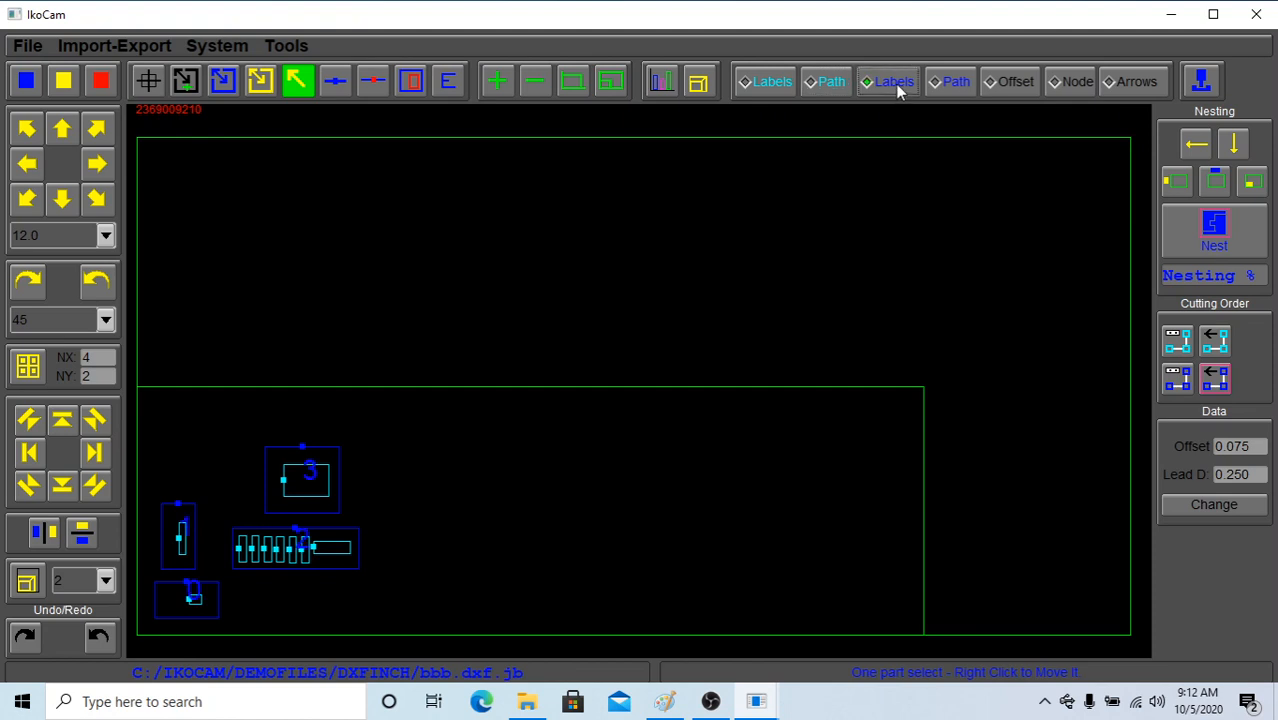
pyautogui.click(951, 86)
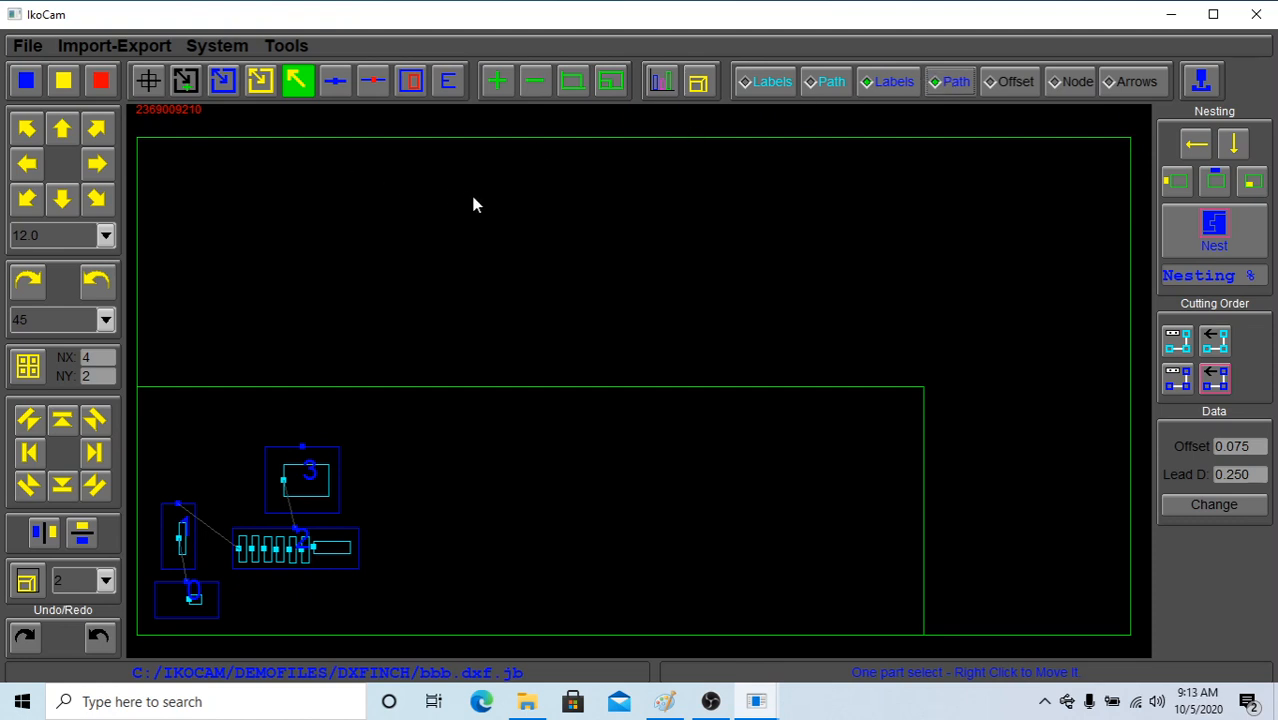
# Zoom in and out on the job, trying the fit to the parts and the fit to the whole table
pyautogui.click(503, 84)
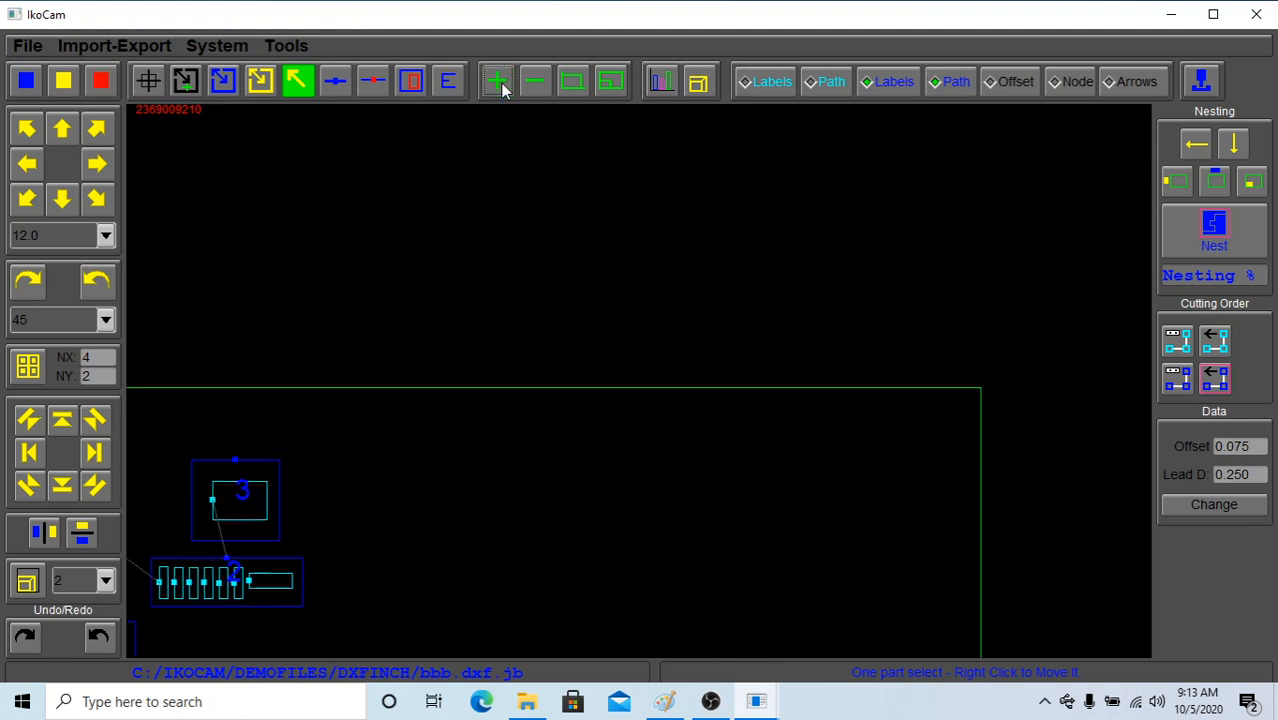
pyautogui.click(503, 84)
pyautogui.click(503, 84)
pyautogui.click(534, 85)
pyautogui.click(534, 85)
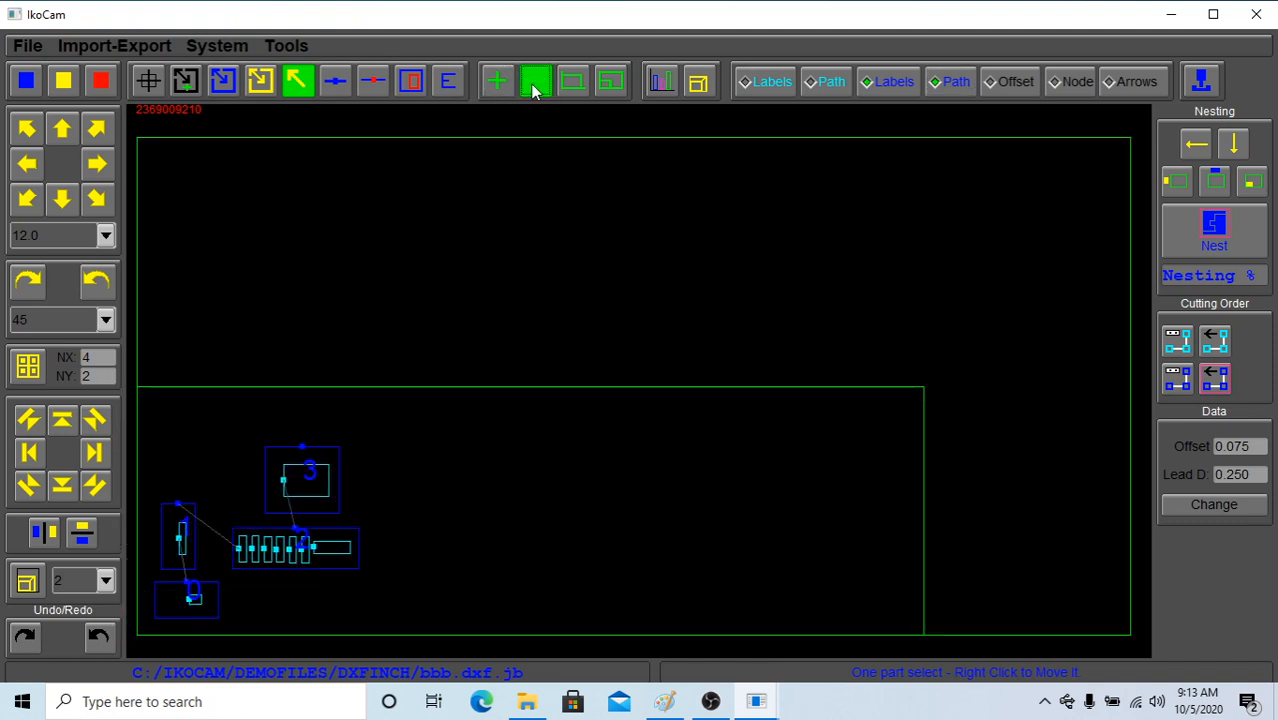
pyautogui.click(534, 85)
pyautogui.click(574, 84)
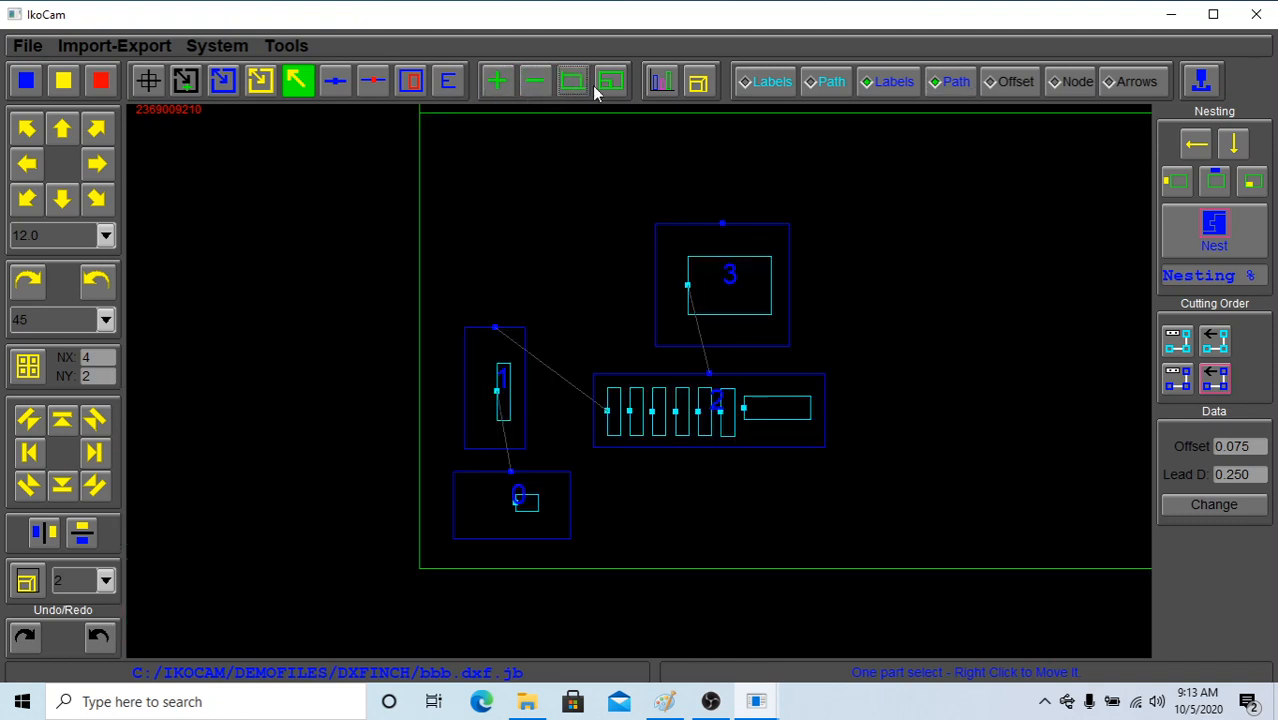
pyautogui.click(615, 83)
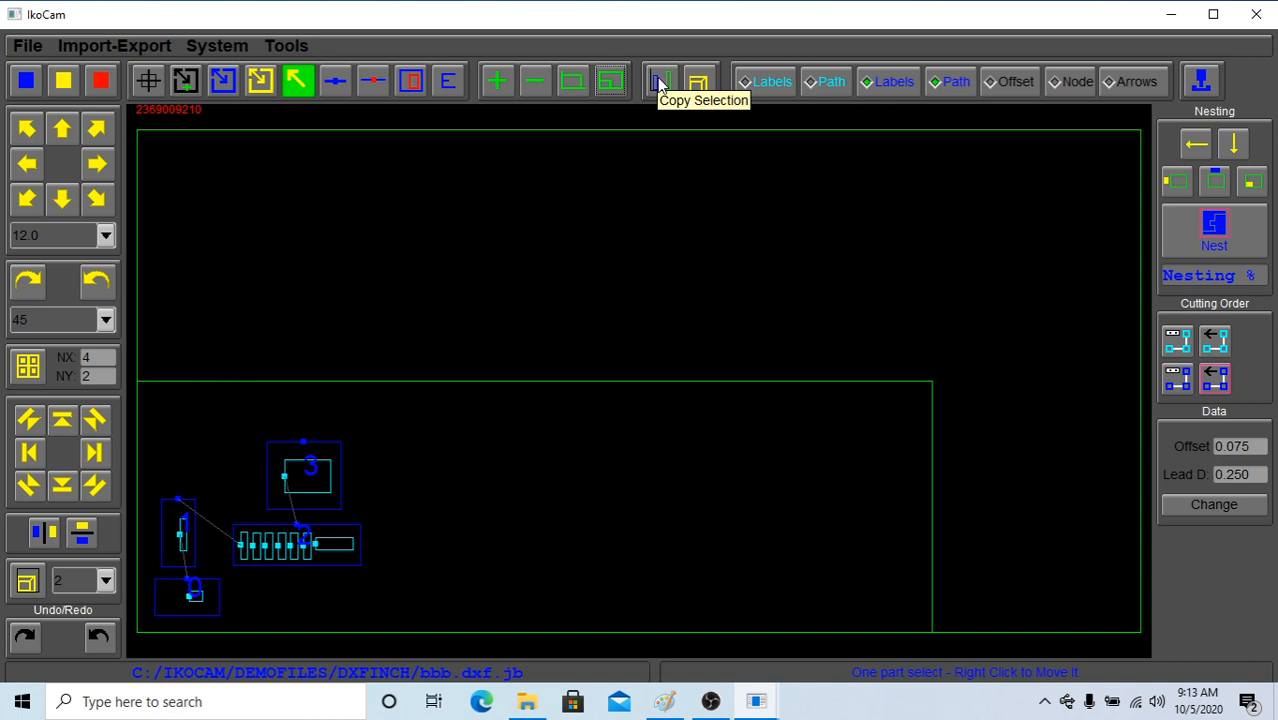
# View the list of pierces, area and cutting length for each part, and close it
pyautogui.click(659, 85)
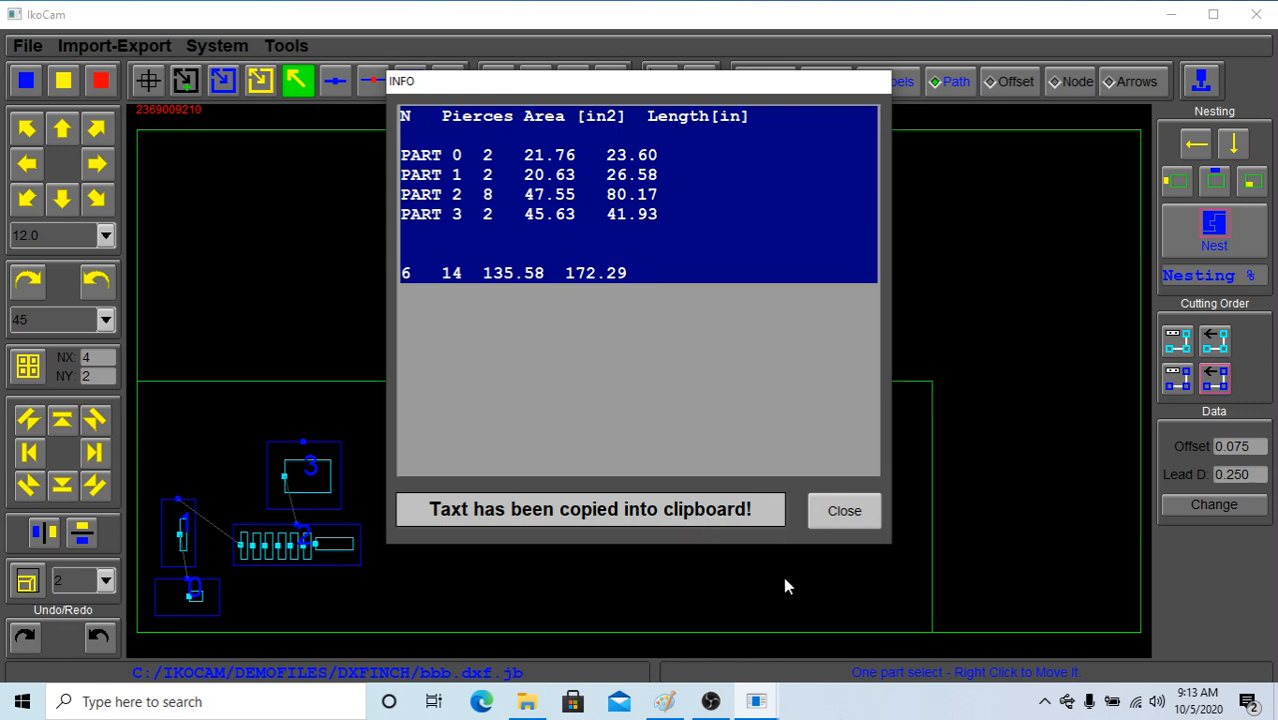
pyautogui.click(845, 512)
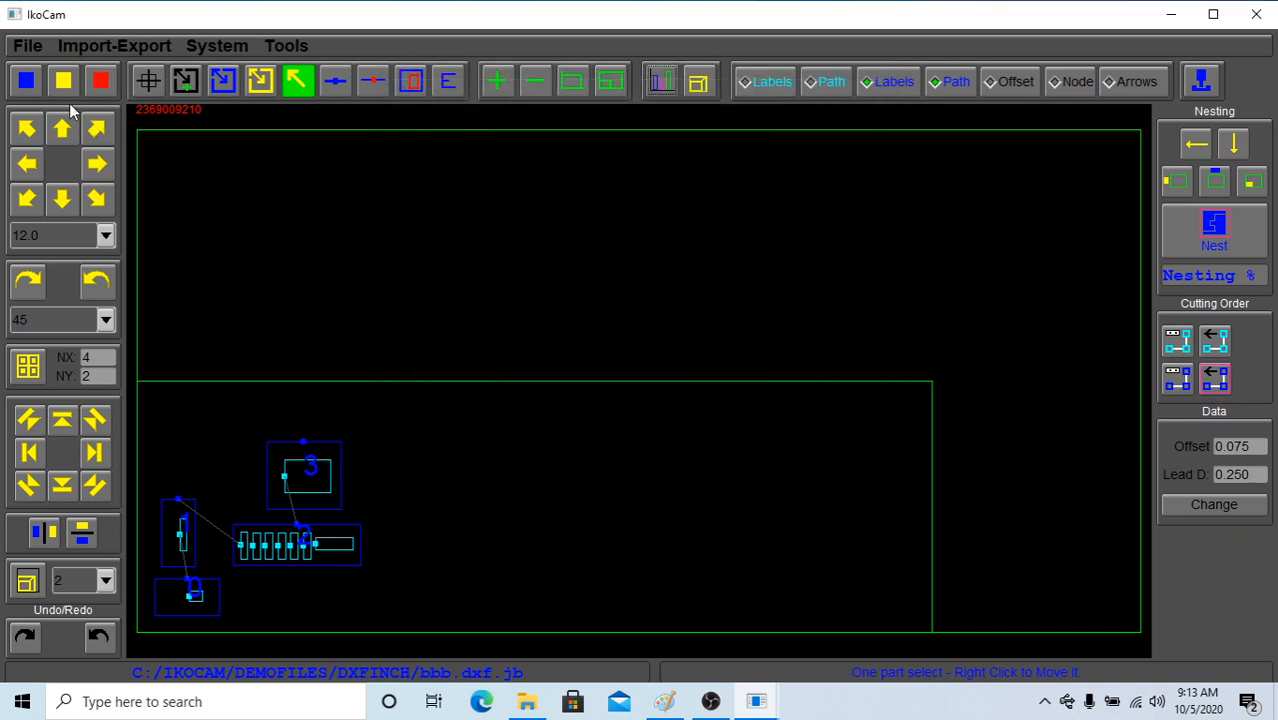
# Select part 3 and scale it up twice by a factor of 2
pyautogui.click(336, 455)
pyautogui.click(104, 586)
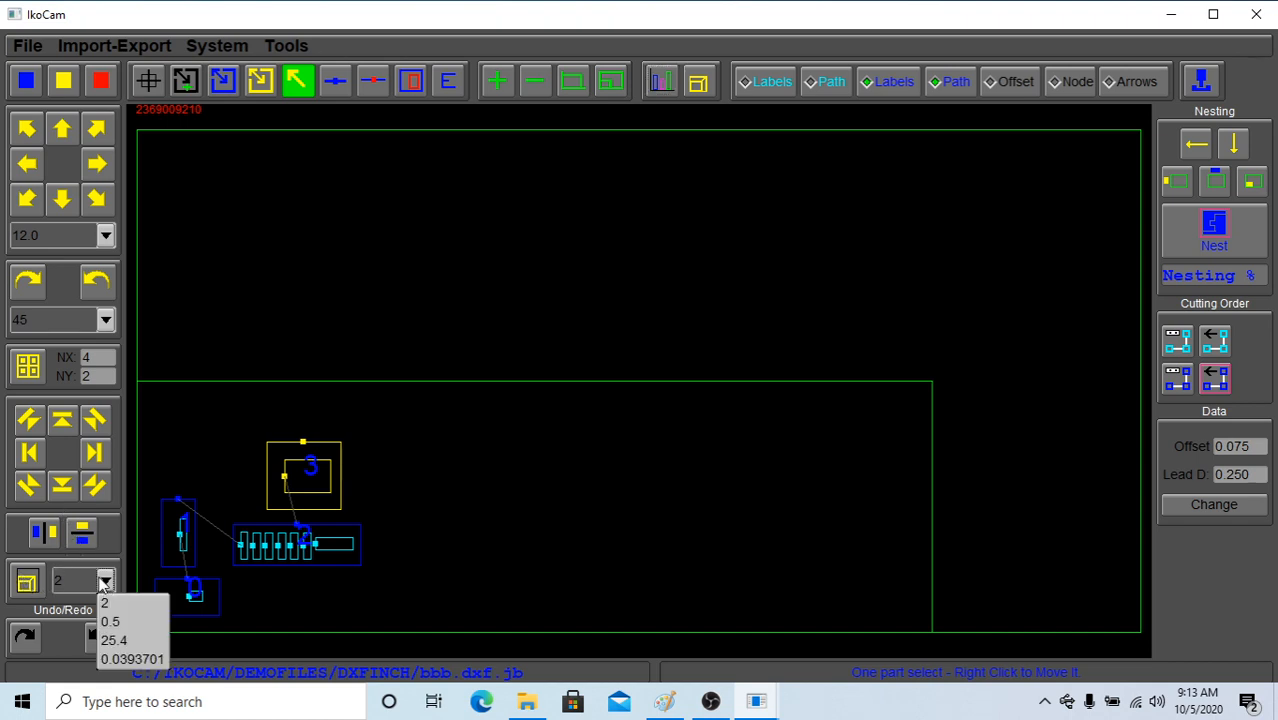
pyautogui.click(102, 588)
pyautogui.click(103, 588)
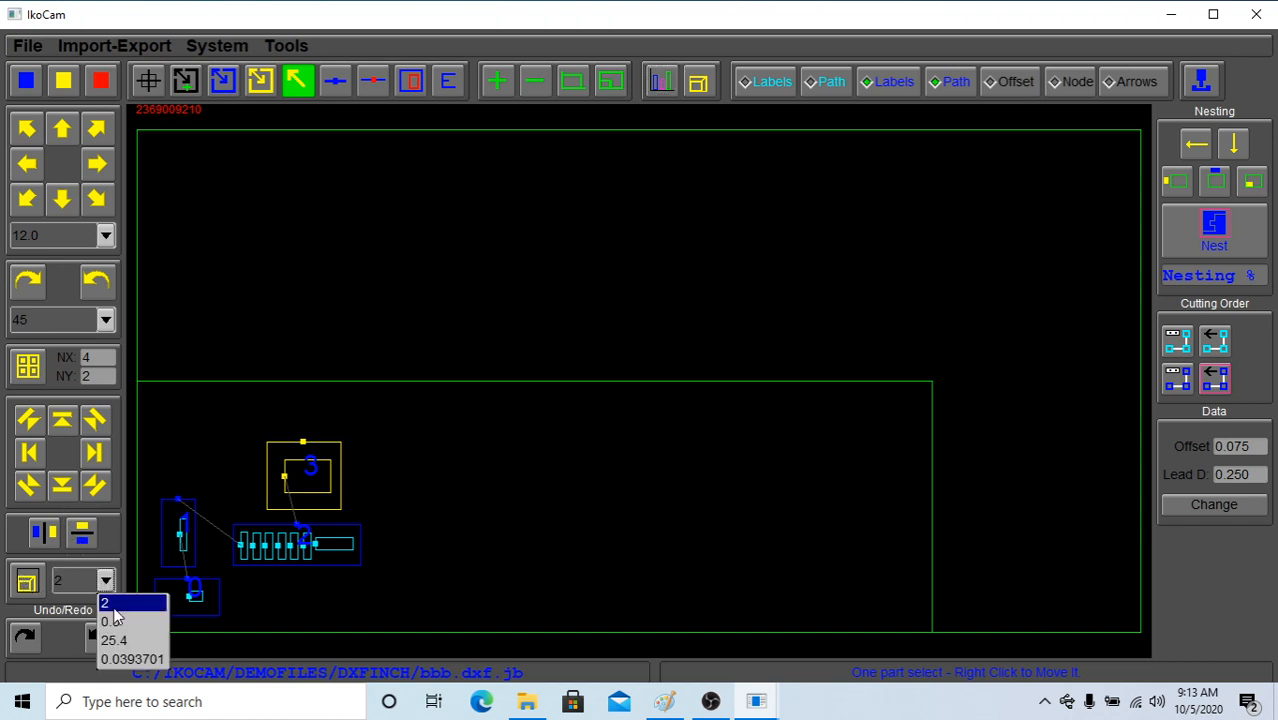
pyautogui.click(113, 606)
pyautogui.click(28, 582)
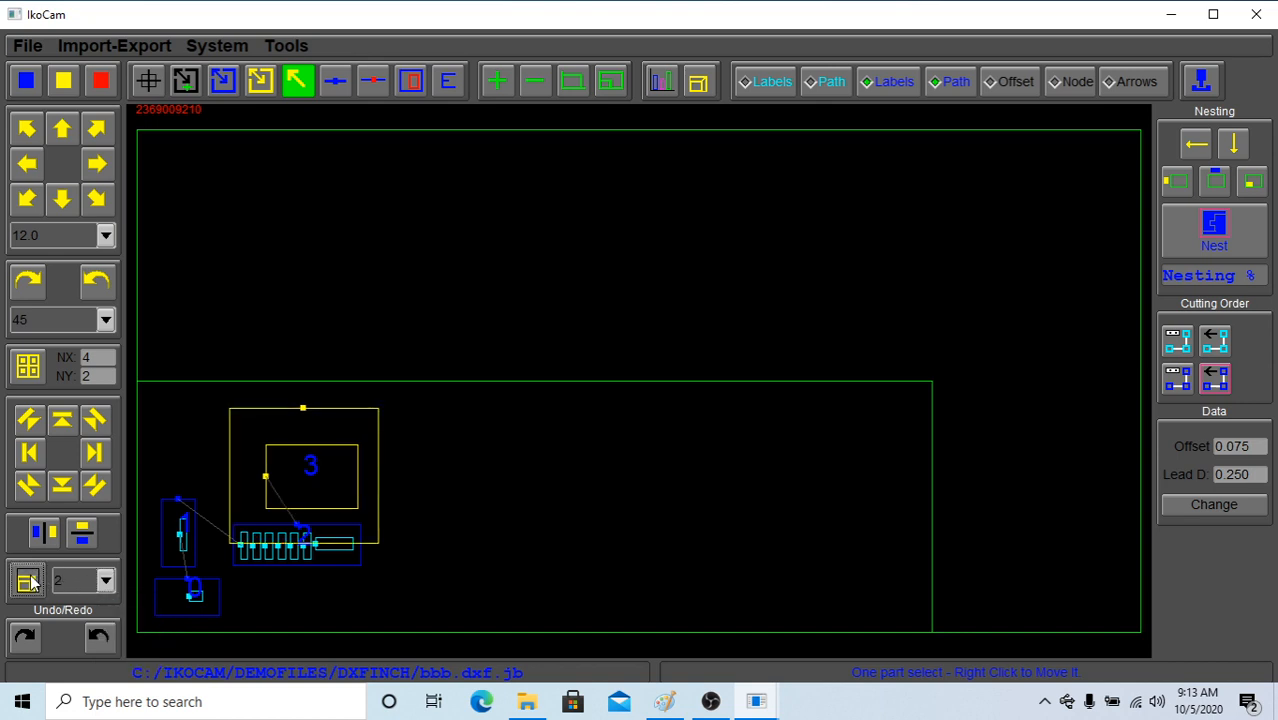
pyautogui.click(28, 582)
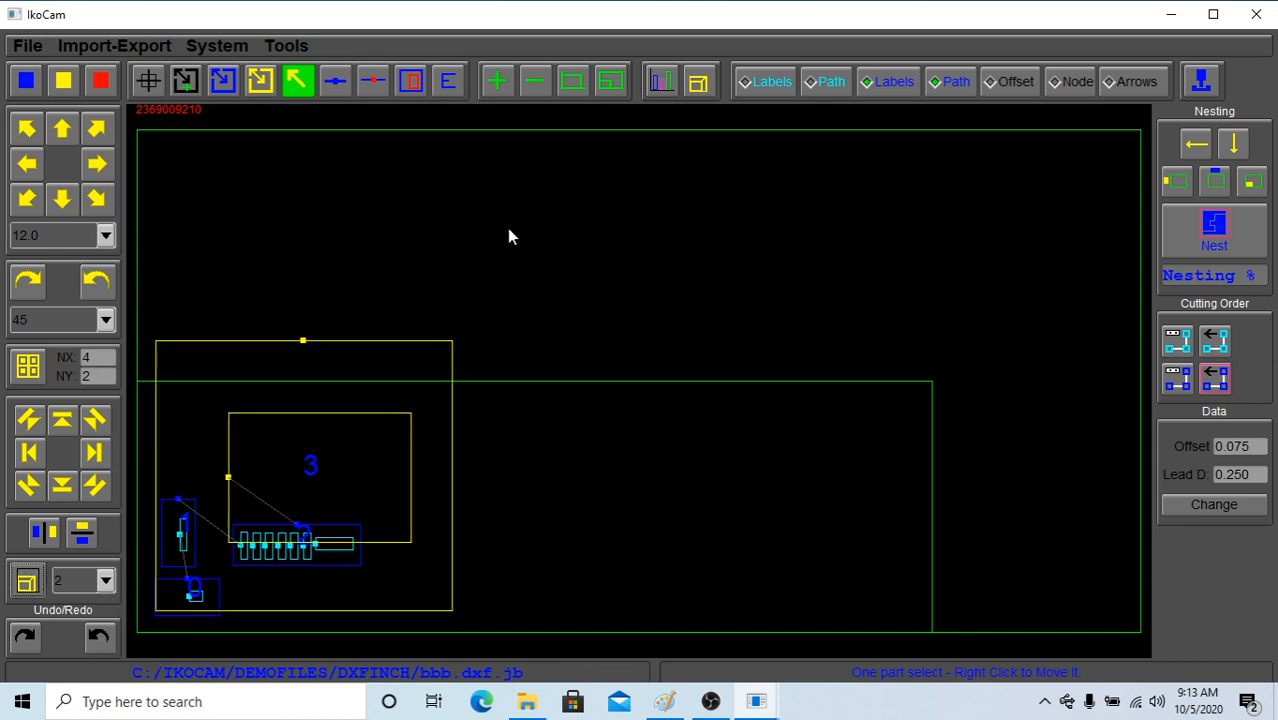
# Move part 3 to the middle of the table and scale it to fit a desired width of 11
pyautogui.moveTo(393, 401); pyautogui.dragTo(737, 258, button='right')
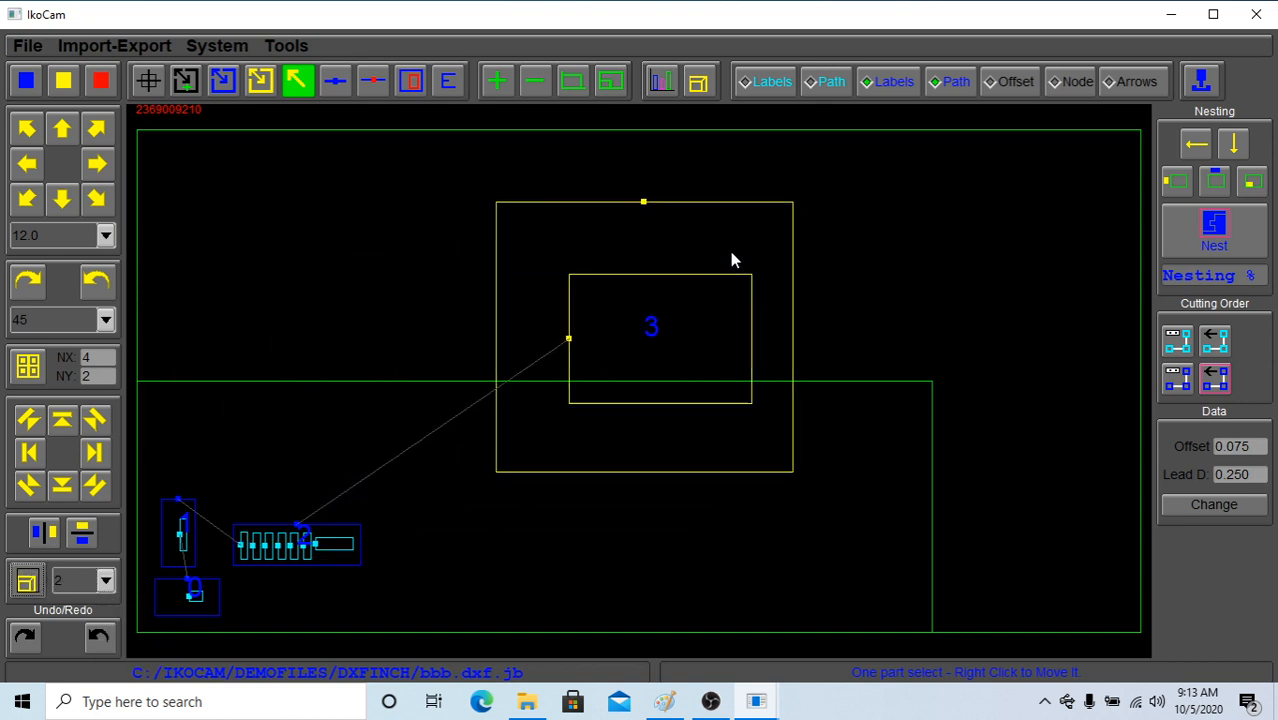
pyautogui.click(700, 87)
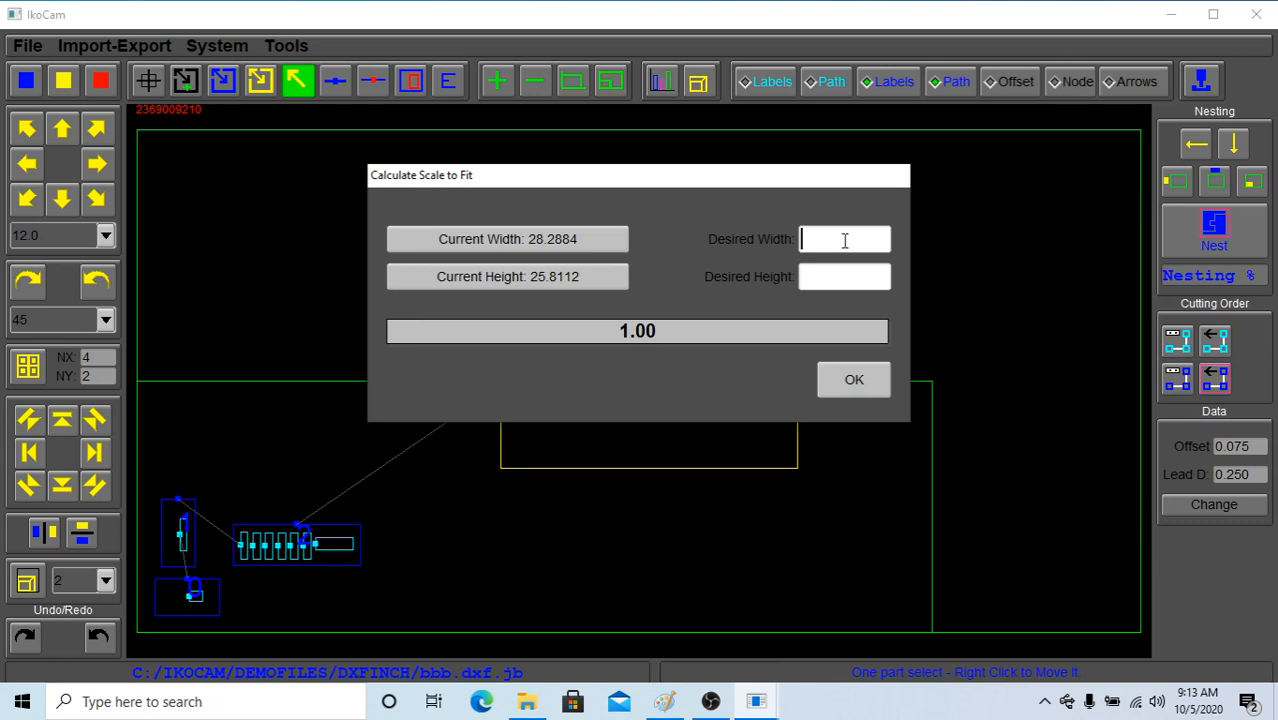
pyautogui.write('11')
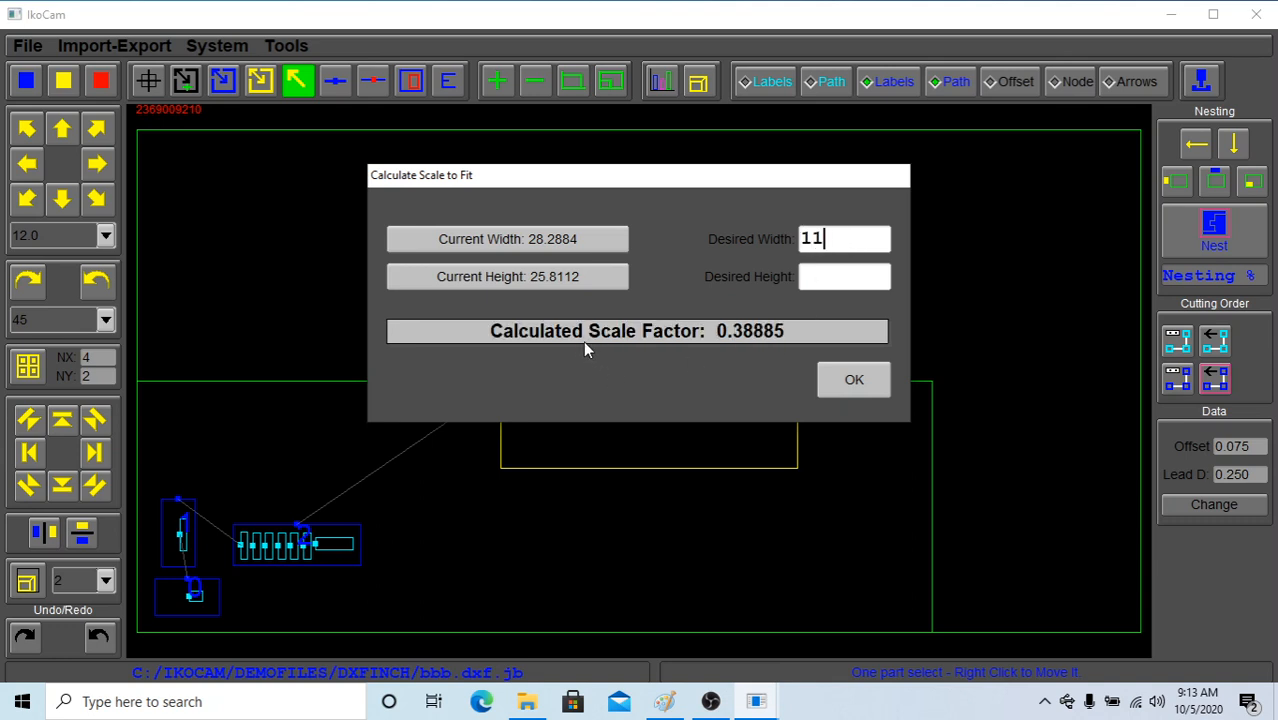
pyautogui.click(846, 379)
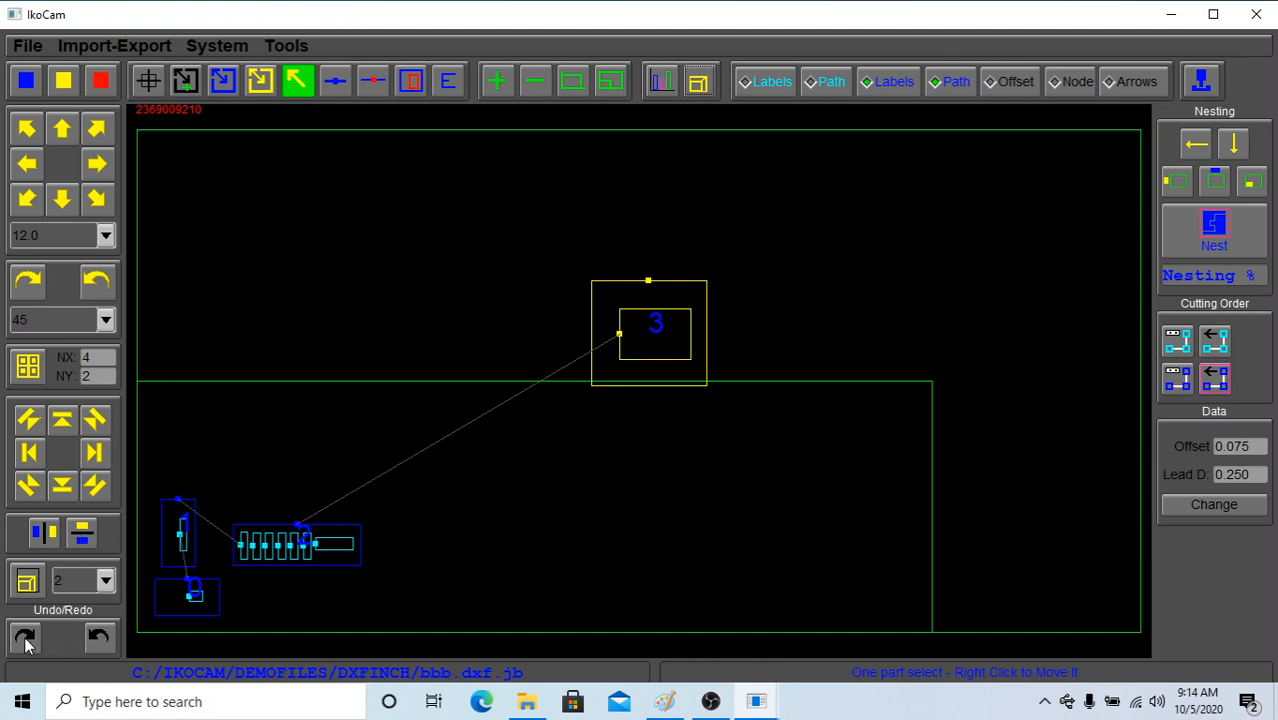
# Undo the move and all the scaling of part 3
pyautogui.click(98, 638)
pyautogui.click(98, 638)
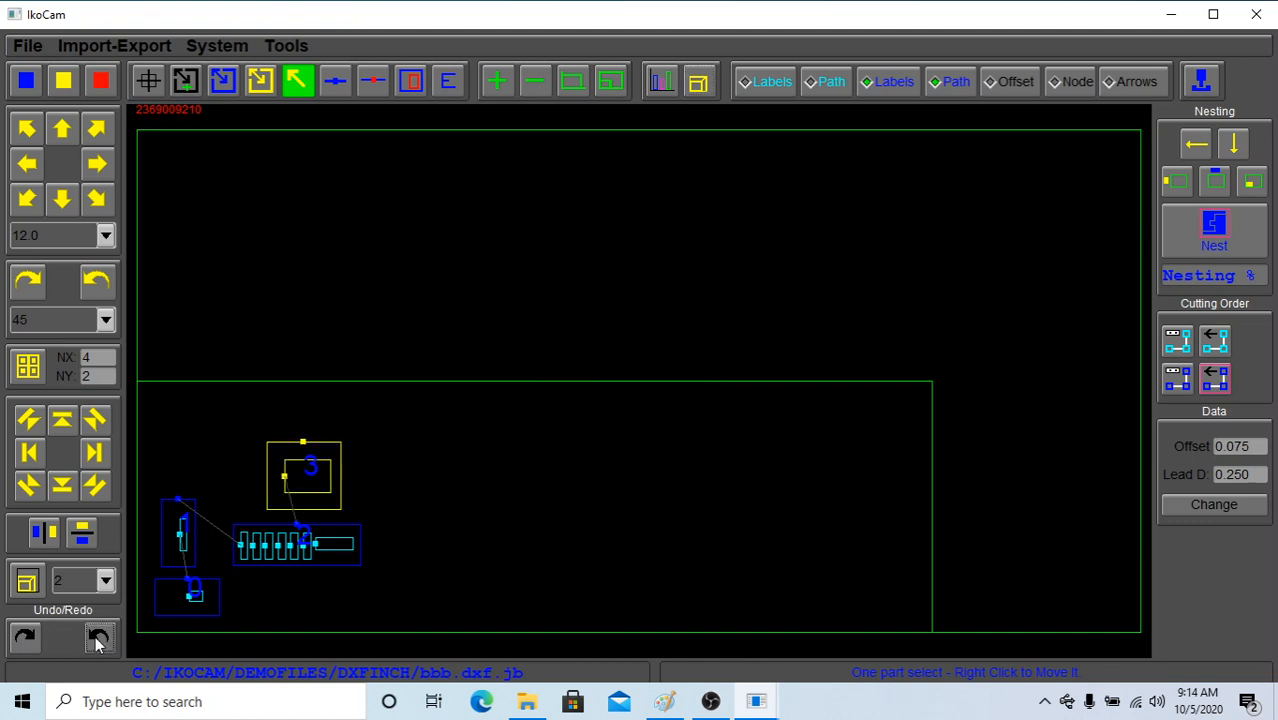
pyautogui.click(98, 638)
# Move part 3 up by 12.0, set the move distance to 1.5, and shift the part further up and to the right
pyautogui.click(317, 466)
pyautogui.click(62, 132)
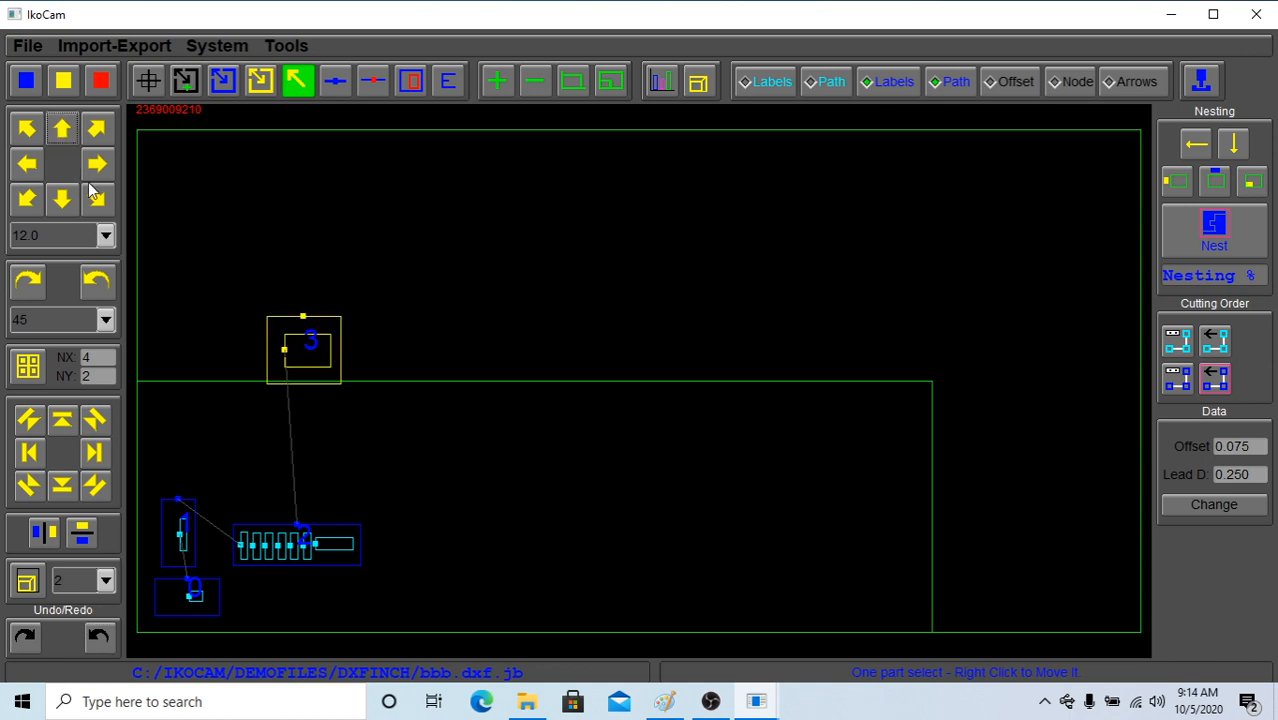
pyautogui.click(107, 236)
pyautogui.click(124, 338)
pyautogui.click(61, 131)
pyautogui.click(61, 131)
pyautogui.click(61, 131)
pyautogui.click(61, 131)
pyautogui.click(96, 166)
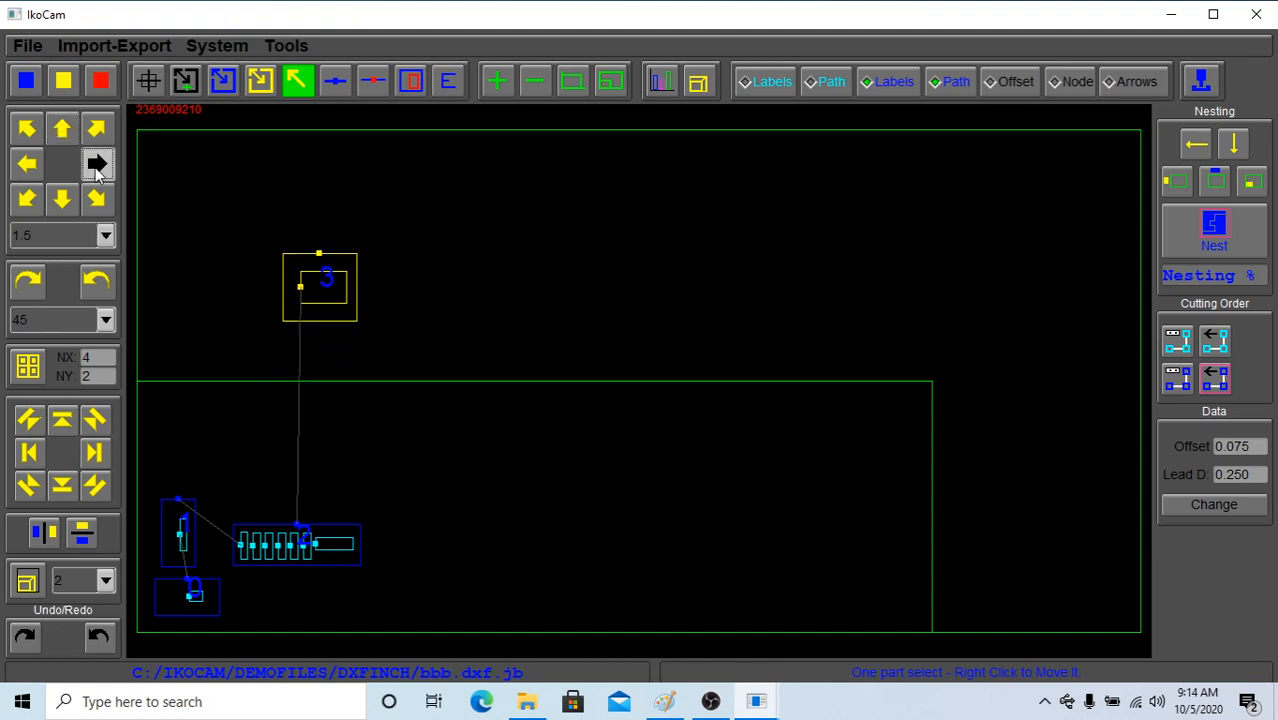
pyautogui.click(96, 166)
pyautogui.click(96, 166)
pyautogui.click(96, 166)
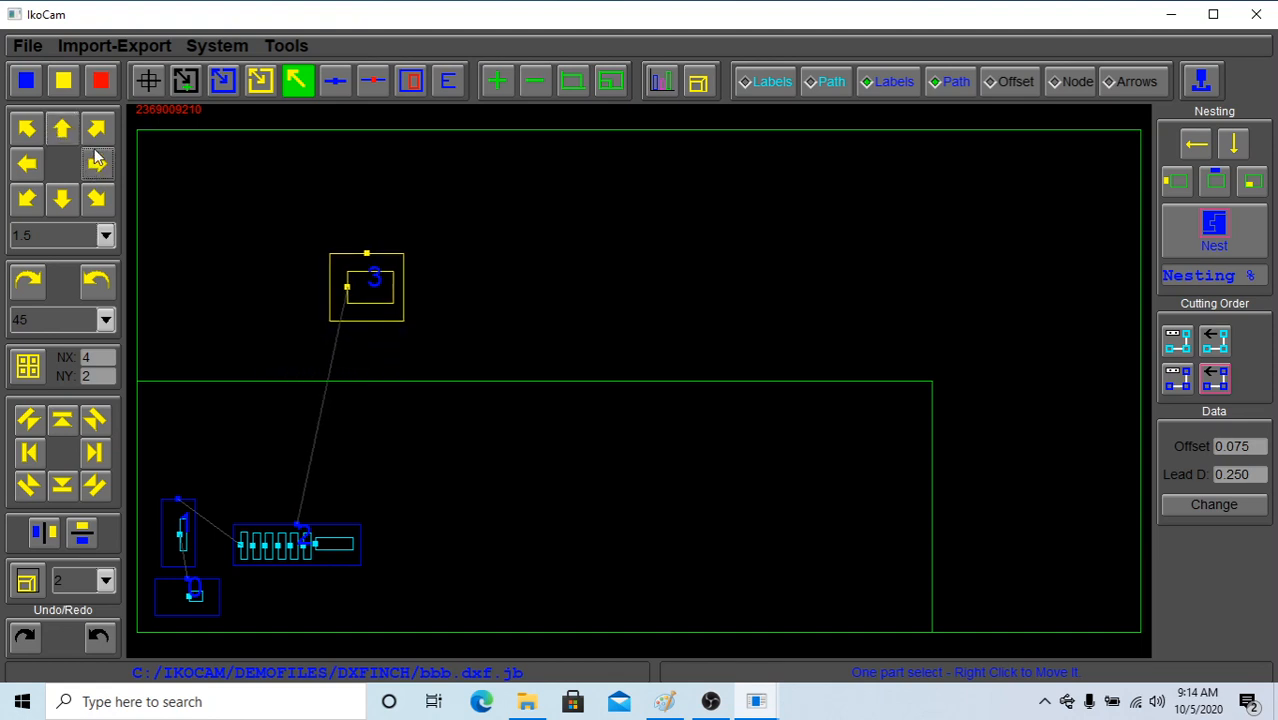
# Nudge part 3 slightly up and to the left in small increments
pyautogui.press('Up')
pyautogui.press('Up')
pyautogui.press('Up')
pyautogui.press('Up')
pyautogui.press('Up')
pyautogui.press('Up')
pyautogui.press('Up')
pyautogui.press('Up')
pyautogui.press('Up')
pyautogui.press('Up')
pyautogui.press('Up')
pyautogui.press('Up')
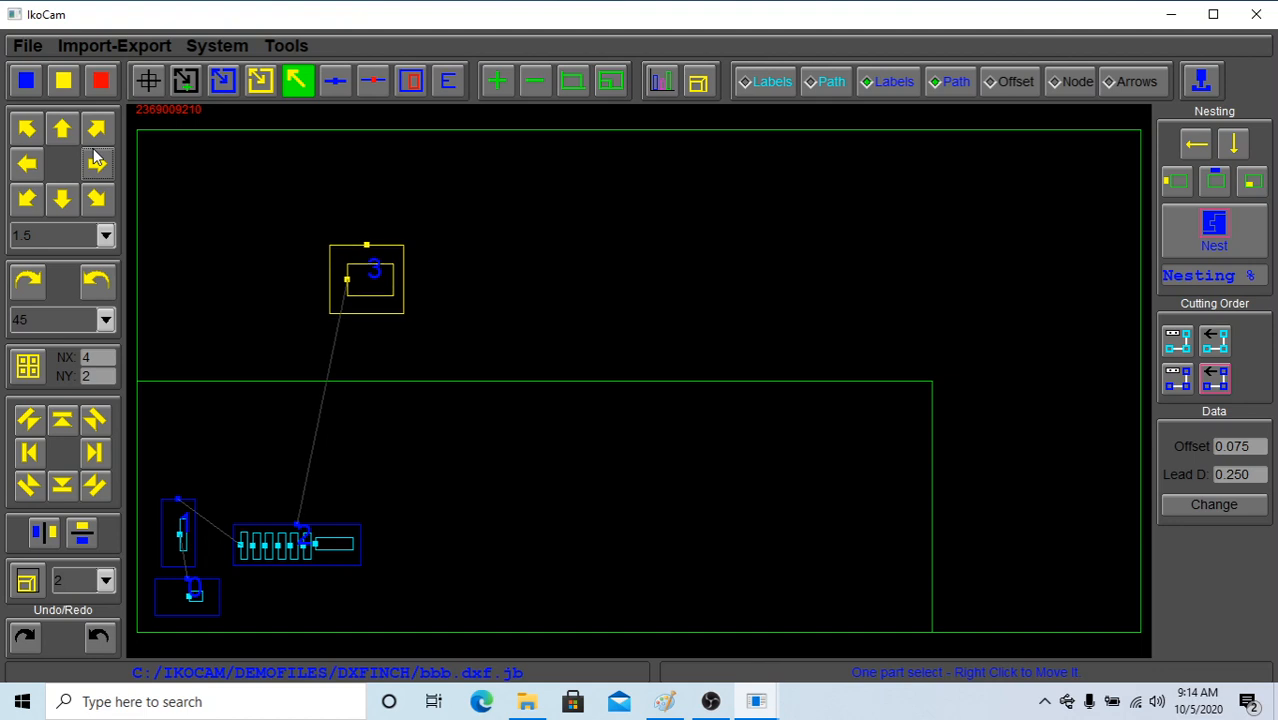
pyautogui.press('Left')
pyautogui.press('Left')
pyautogui.press('Left')
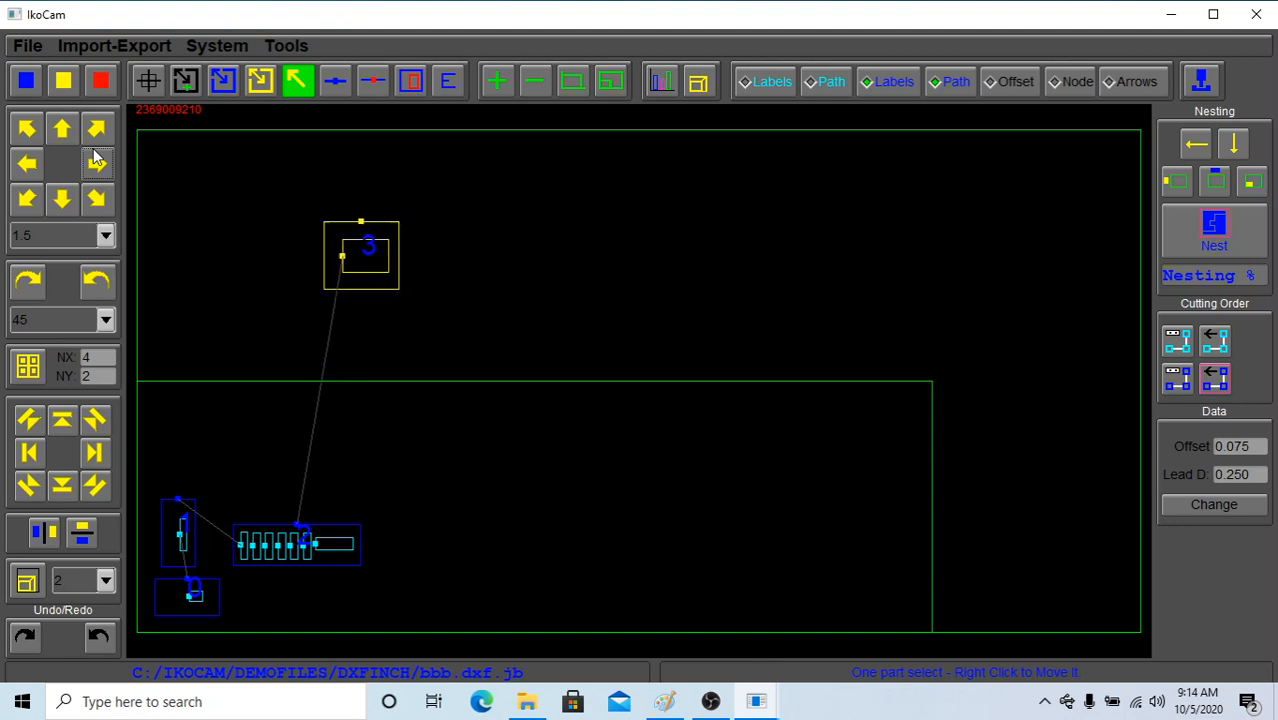
# Rotate part 3 clockwise in small increments, and delete it from the job
pyautogui.press('pageup')
pyautogui.press('pageup')
pyautogui.press('pageup')
pyautogui.press('pageup')
pyautogui.press('pageup')
pyautogui.press('pageup')
pyautogui.press('pageup')
pyautogui.press('pageup')
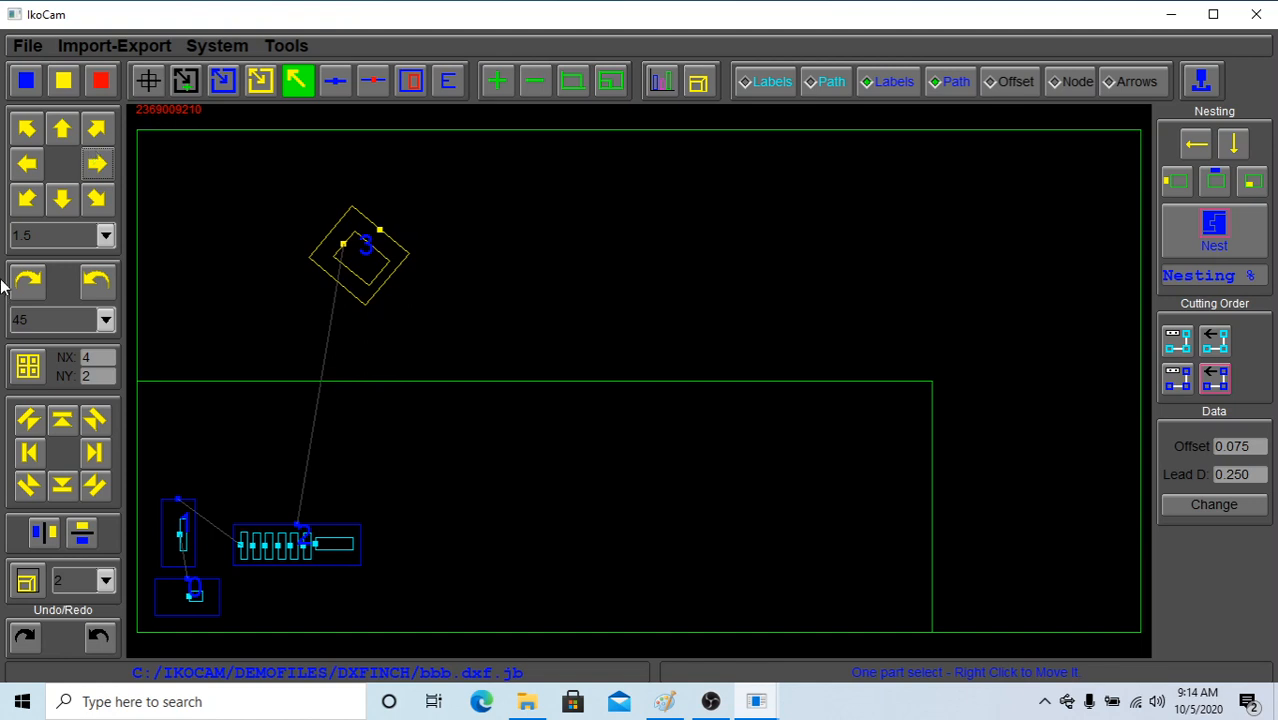
pyautogui.click(108, 86)
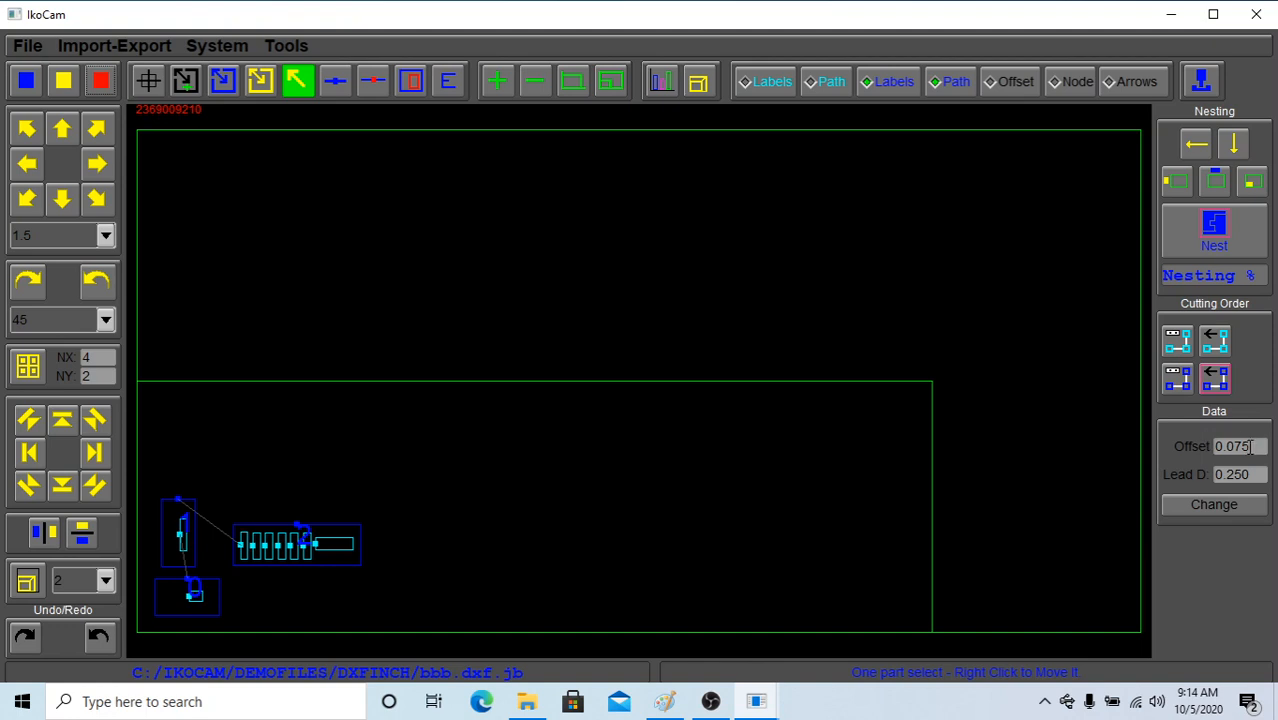
# Open the offset and lead distance settings and apply the Plasma, WaterJet, Flame and Laser presets in turn, ending on Laser
pyautogui.moveTo(1250, 446); pyautogui.dragTo(1166, 482)
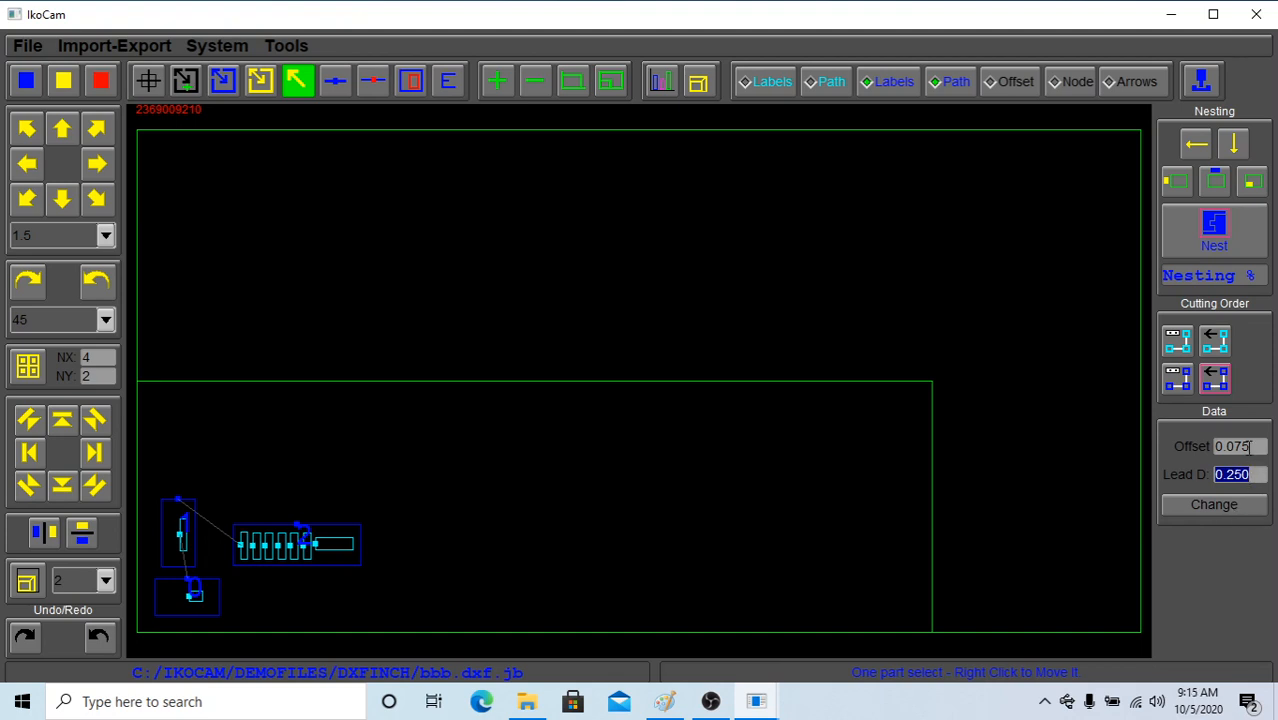
pyautogui.click(1213, 507)
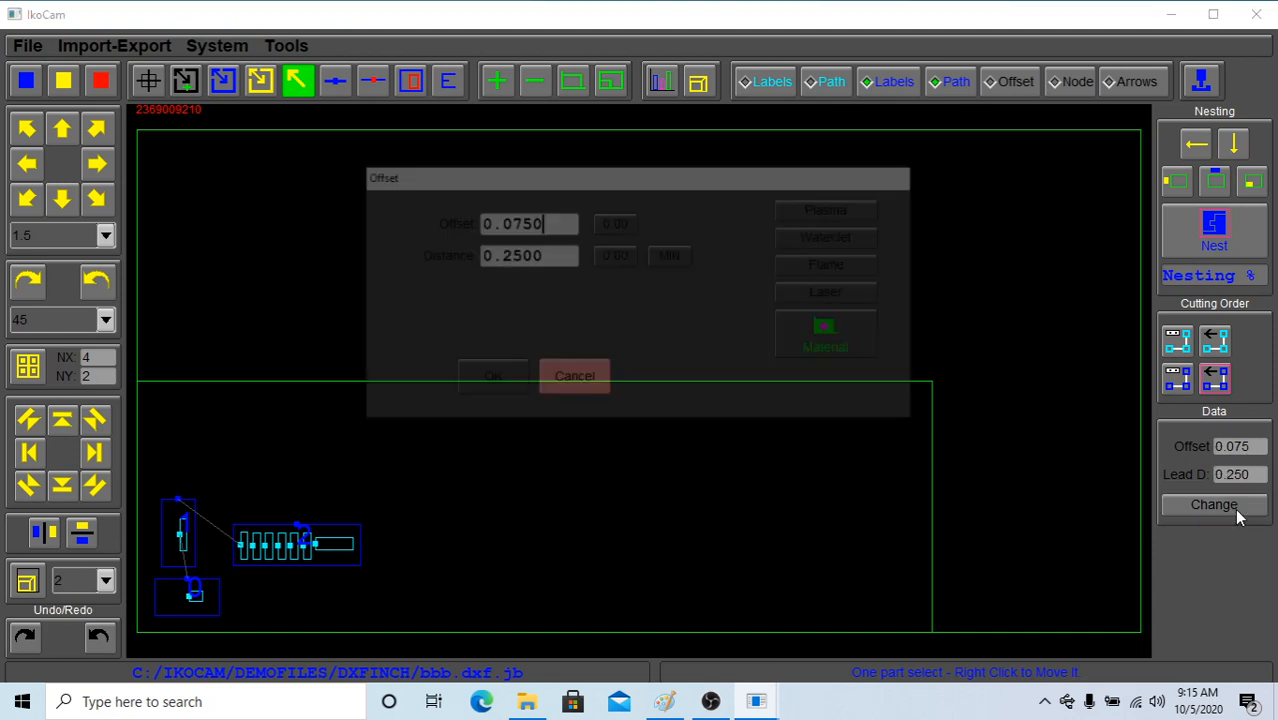
pyautogui.click(866, 214)
pyautogui.click(858, 237)
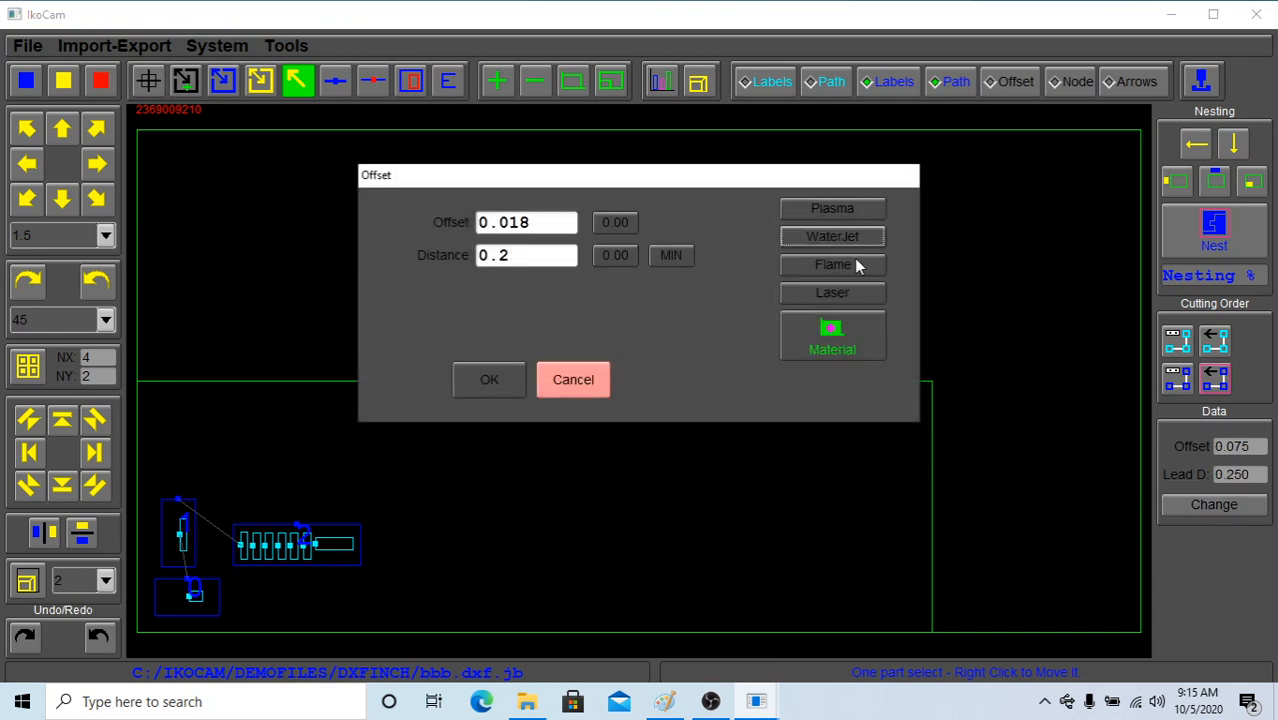
pyautogui.click(852, 265)
pyautogui.click(849, 292)
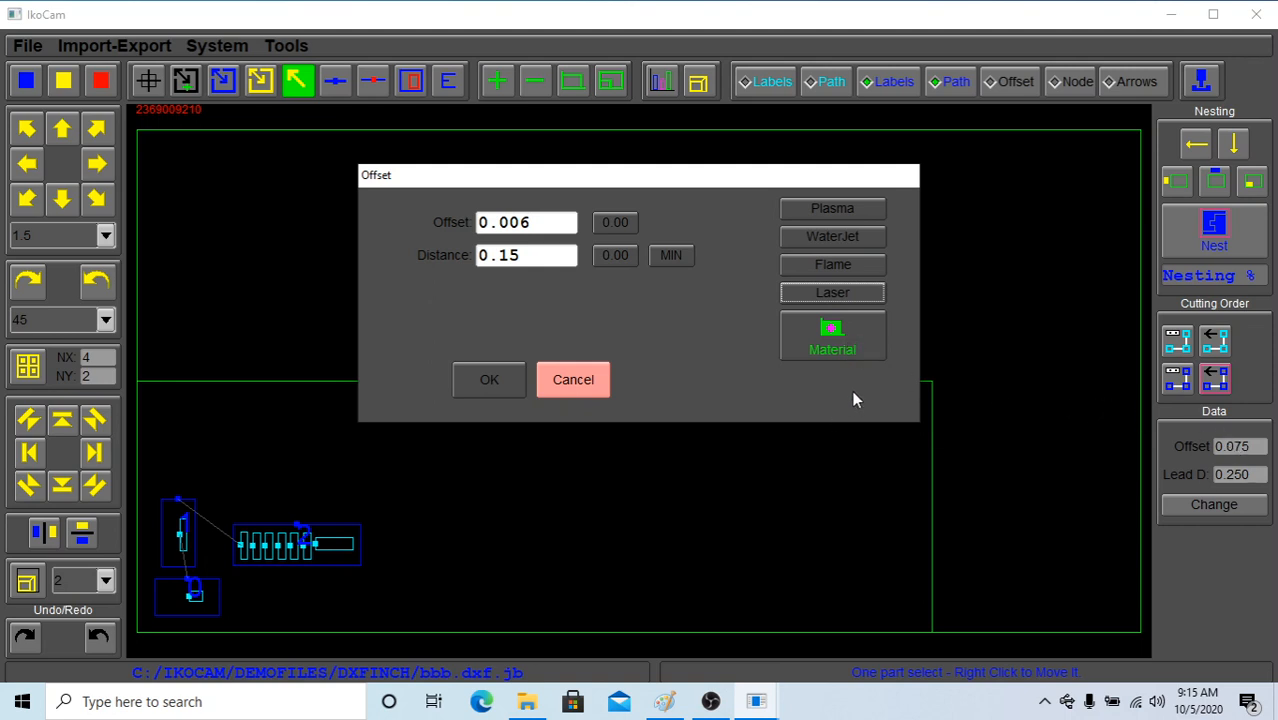
# Load the offset and lead distance from the material parameters file 60AMPSTEEL0.50.dat and apply them to the job
pyautogui.click(820, 356)
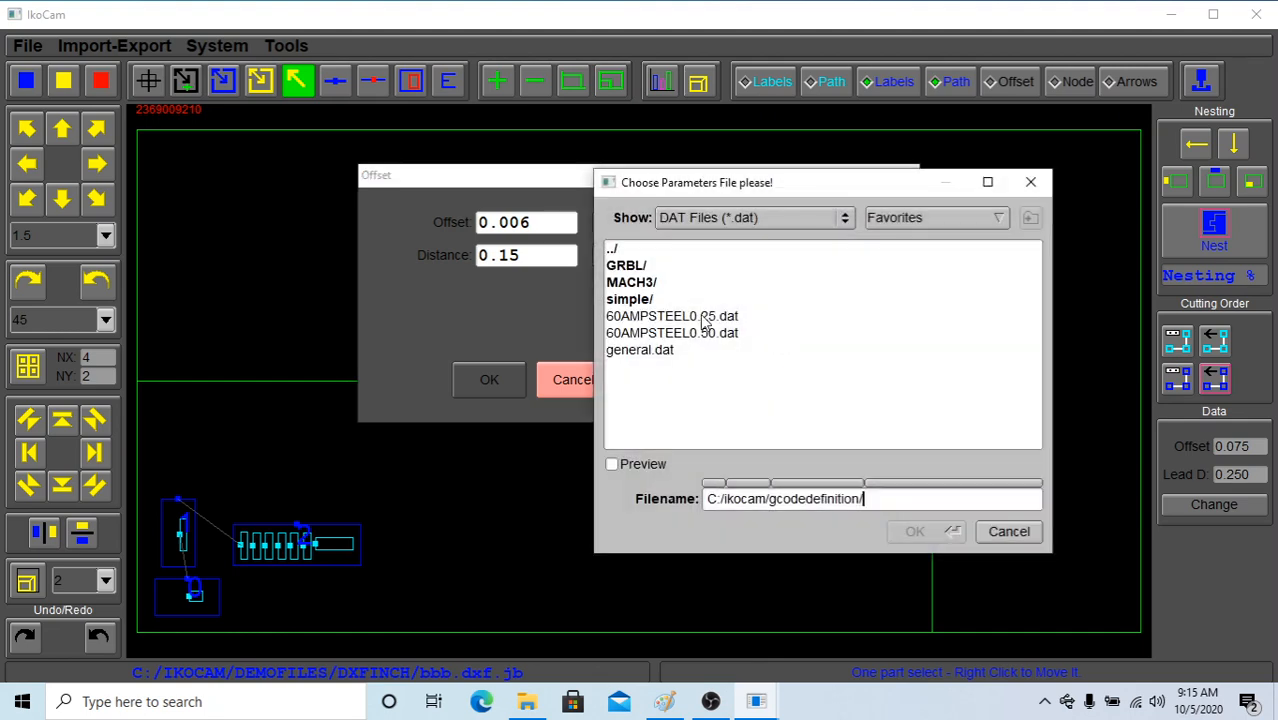
pyautogui.click(699, 320)
pyautogui.click(700, 334)
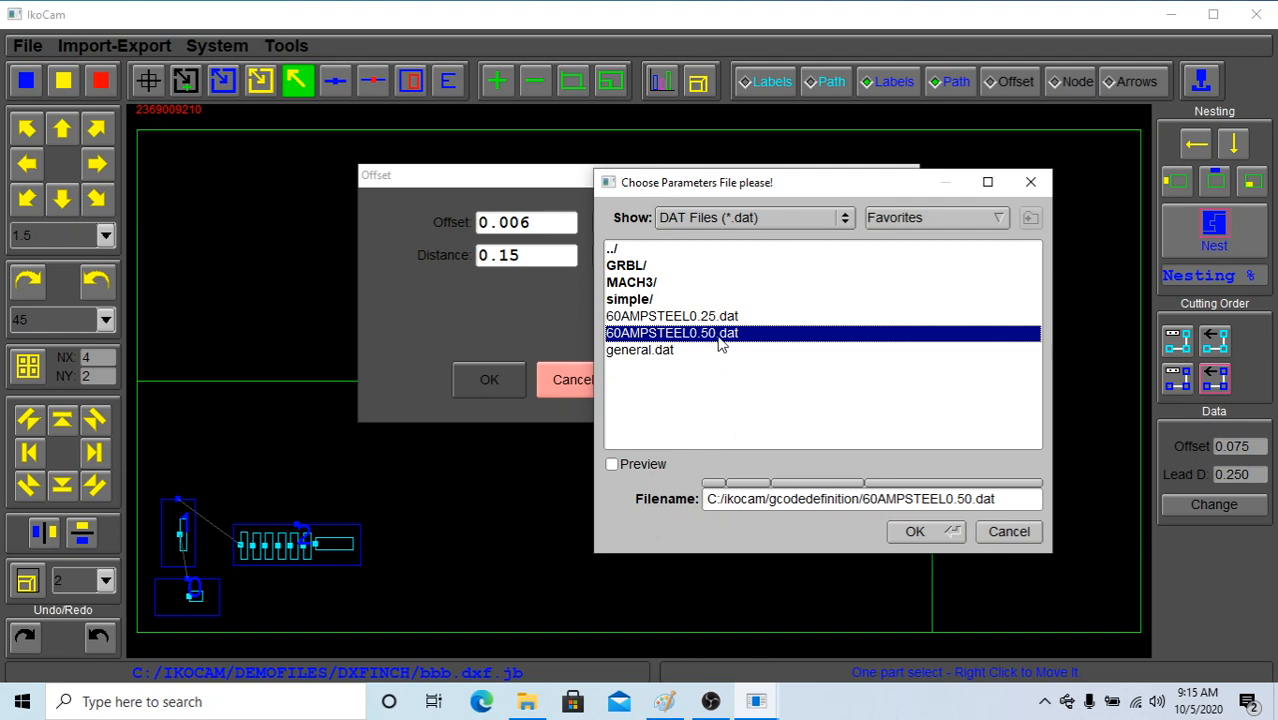
pyautogui.click(916, 531)
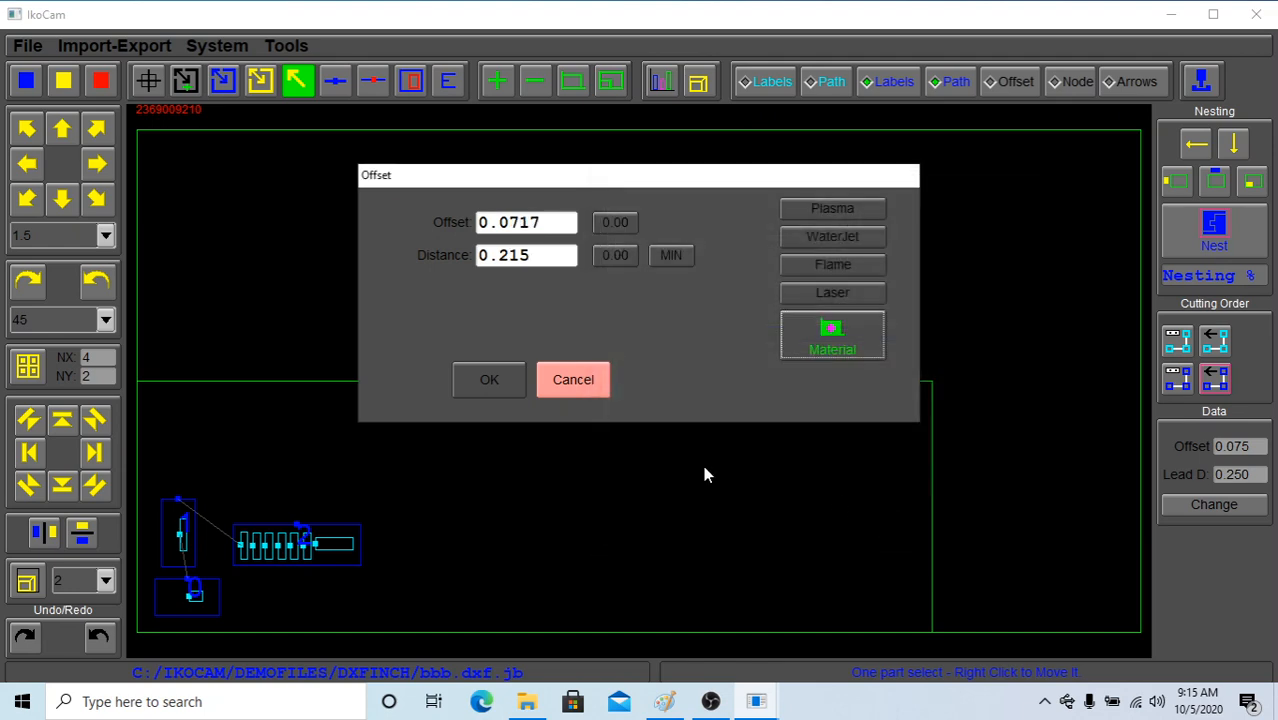
pyautogui.click(500, 372)
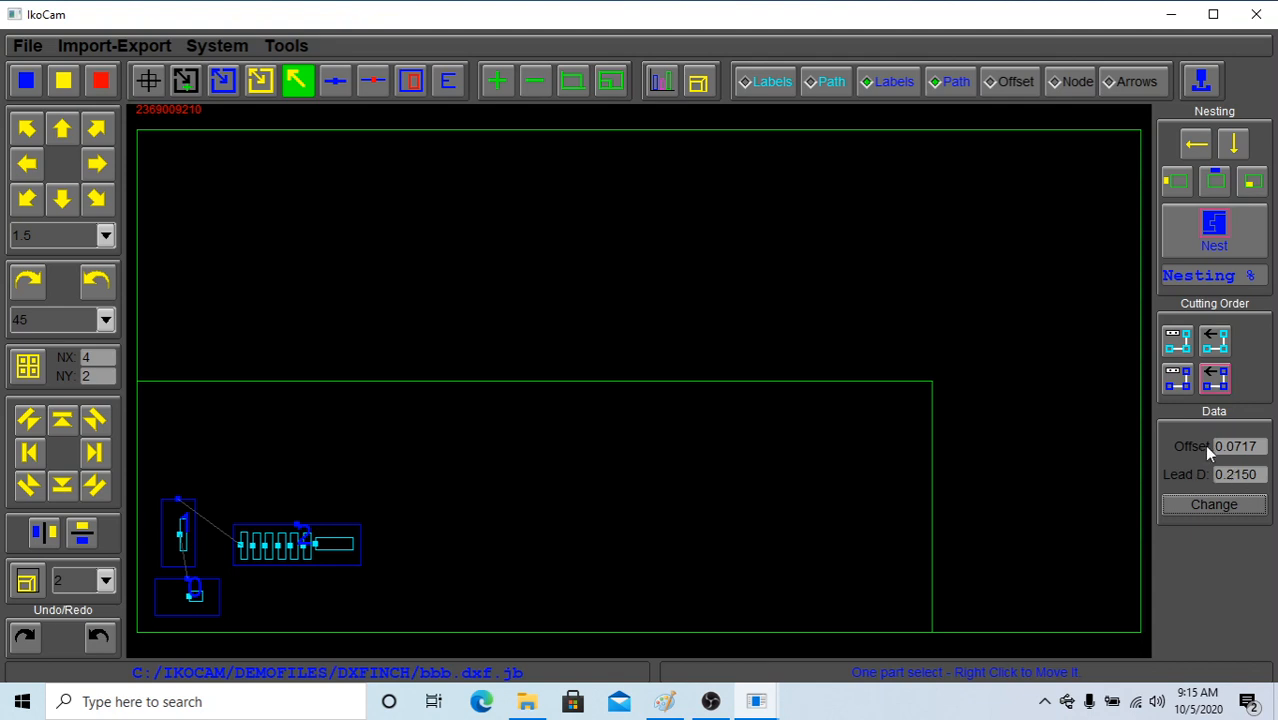
# Open the file converter, look through its SVG and BMP options, and choose dxf05.dxf from the DXFINCH folder for DXF conversion
pyautogui.click(141, 48)
pyautogui.click(88, 69)
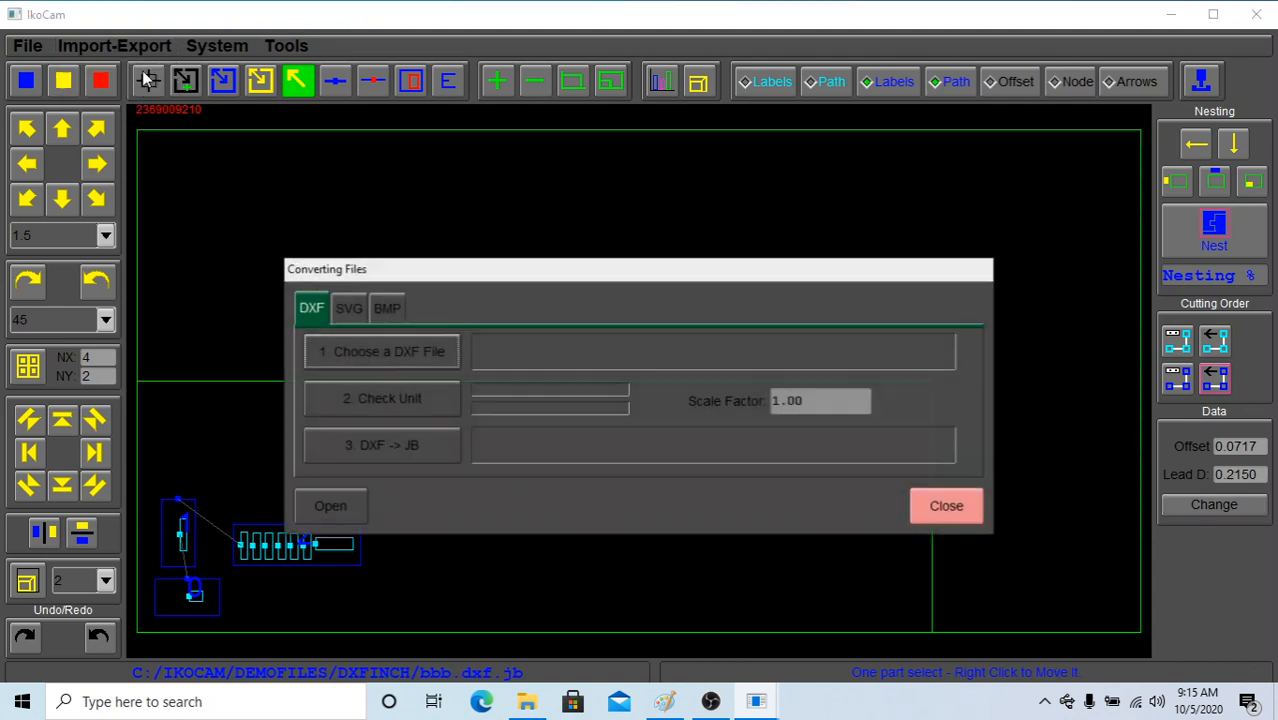
pyautogui.click(348, 308)
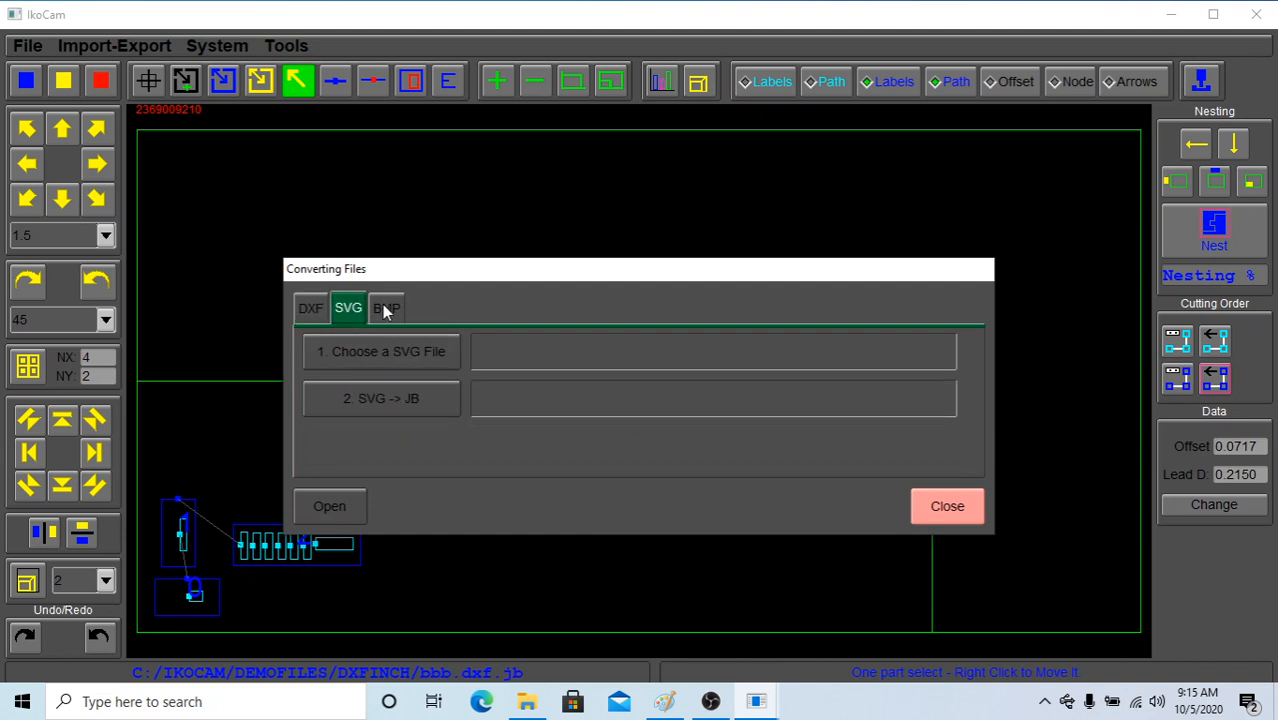
pyautogui.click(384, 309)
pyautogui.click(323, 310)
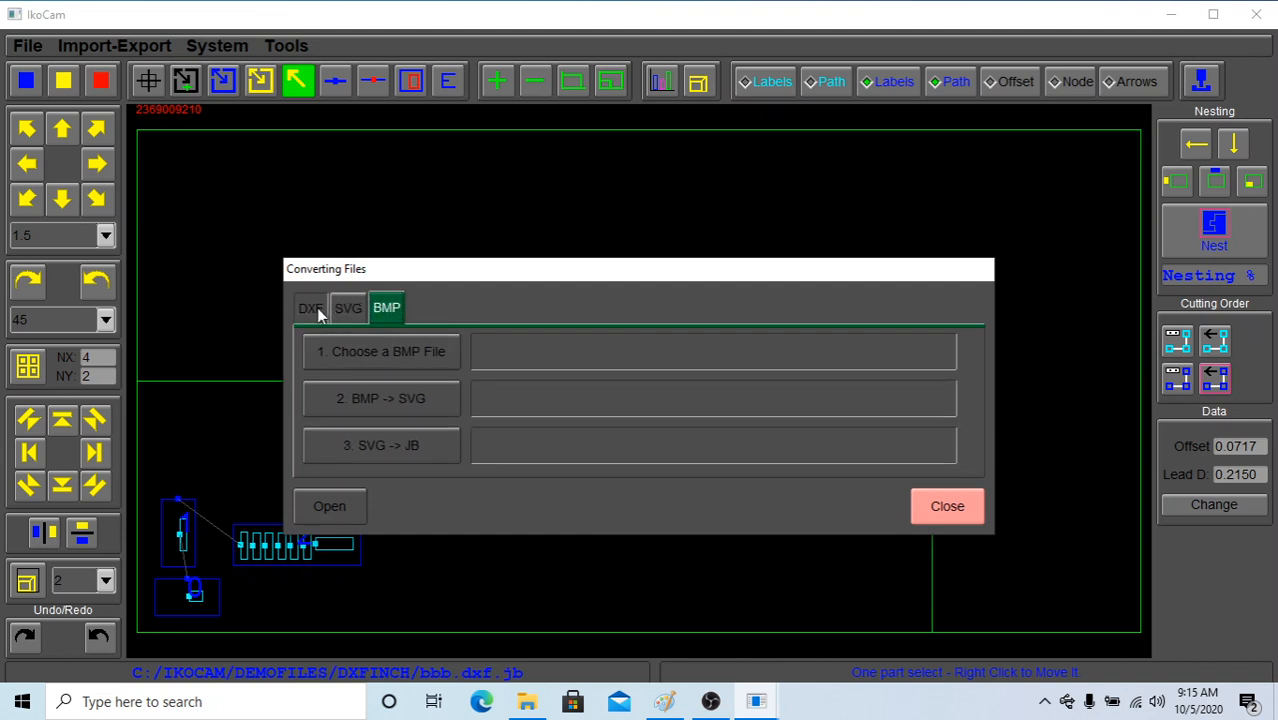
pyautogui.click(371, 356)
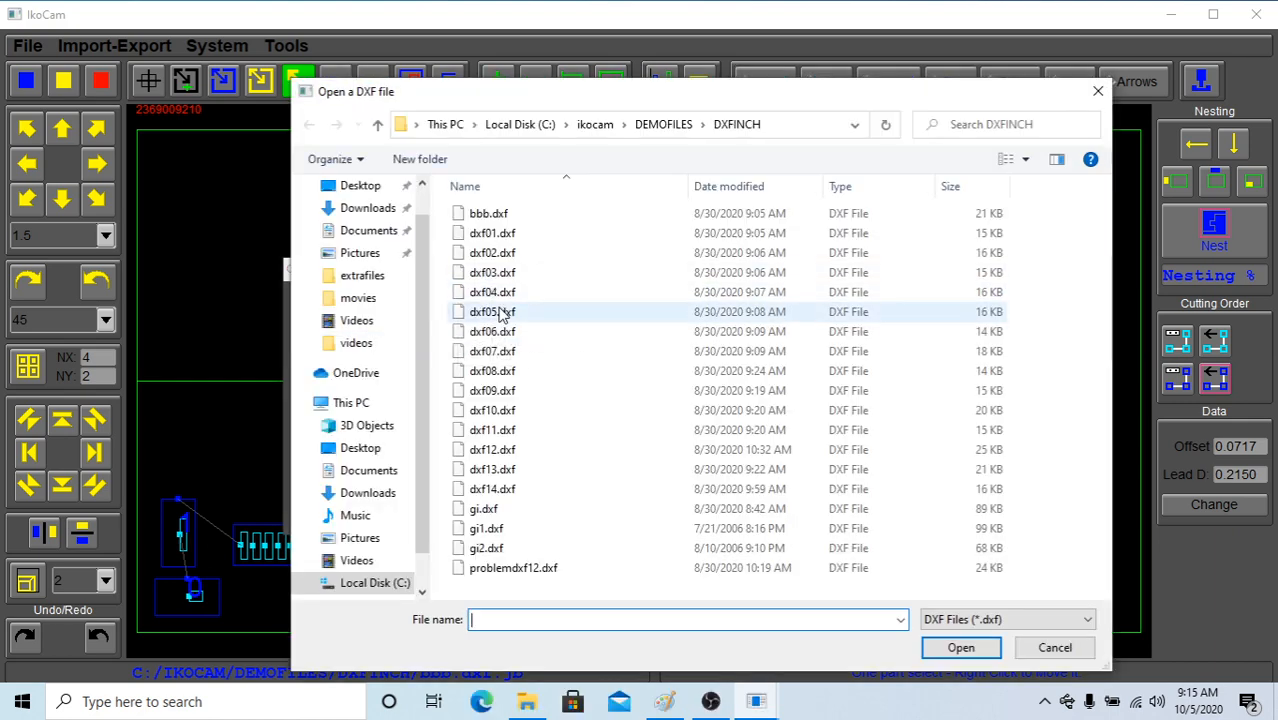
pyautogui.click(490, 311)
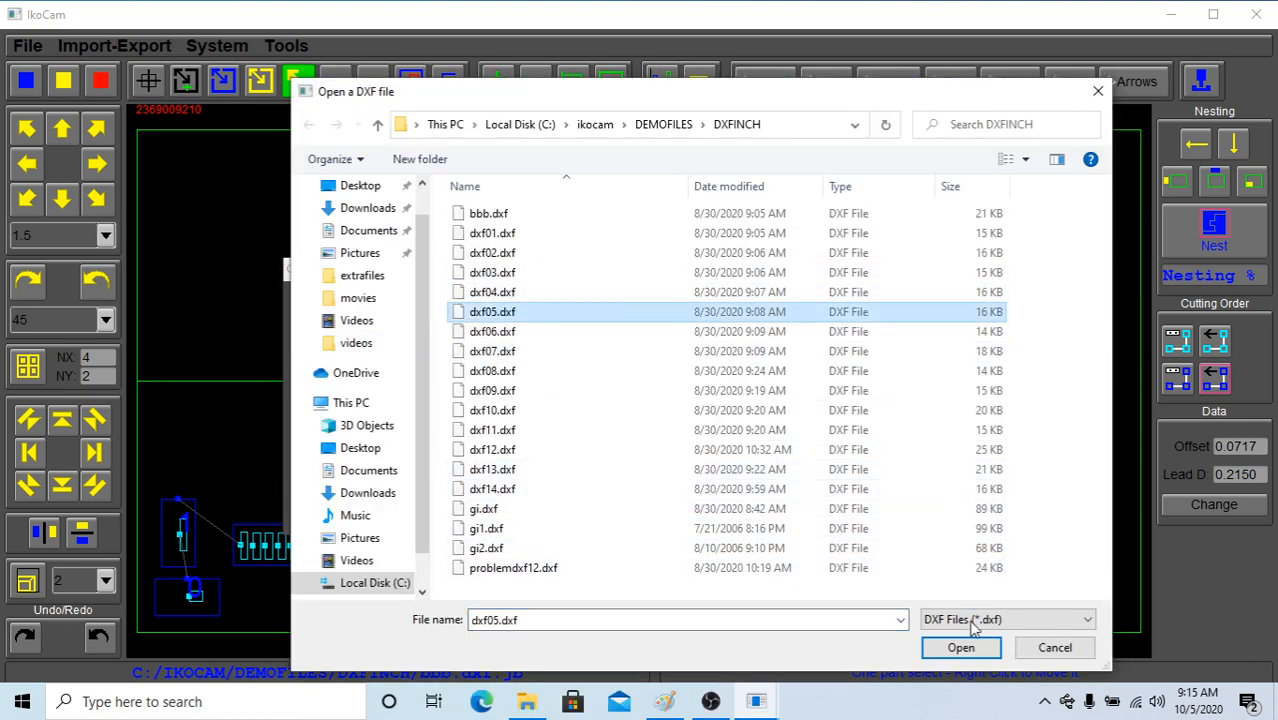
pyautogui.click(960, 647)
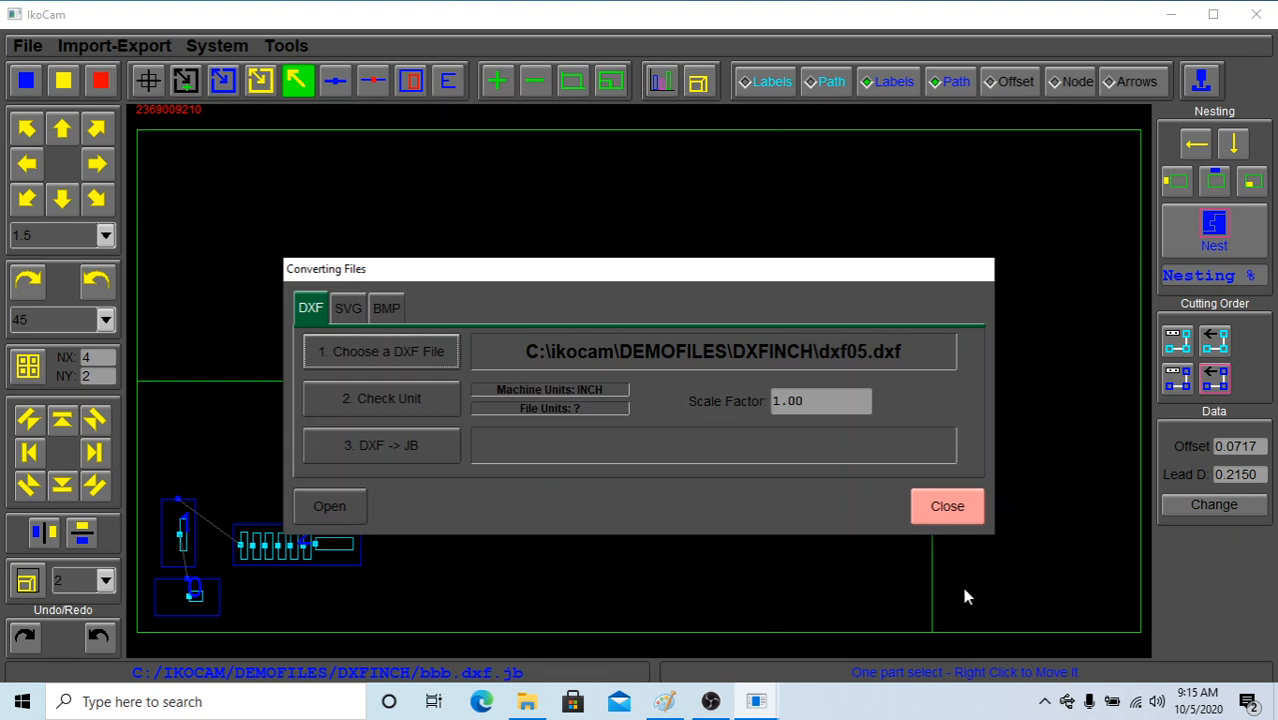
# Check the units of dxf05.dxf, convert it to a JB file at scale factor 1.00000, and open the converted job
pyautogui.click(411, 402)
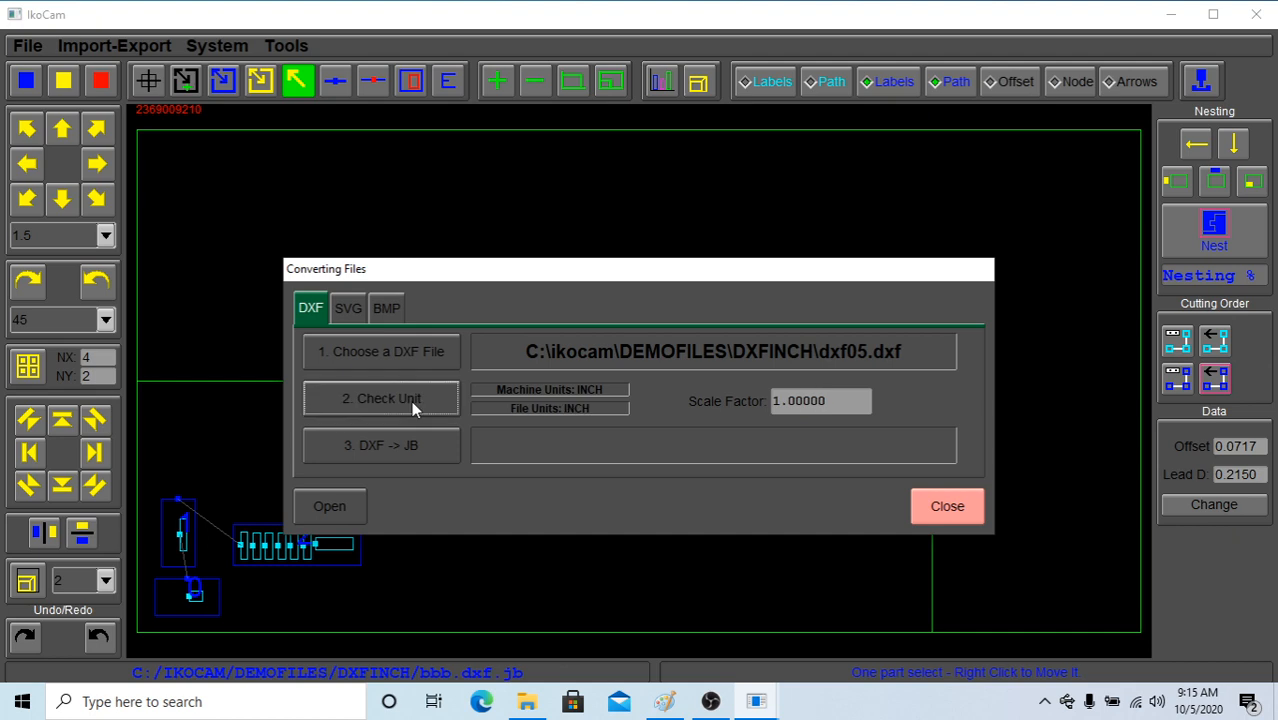
pyautogui.doubleClick(823, 400)
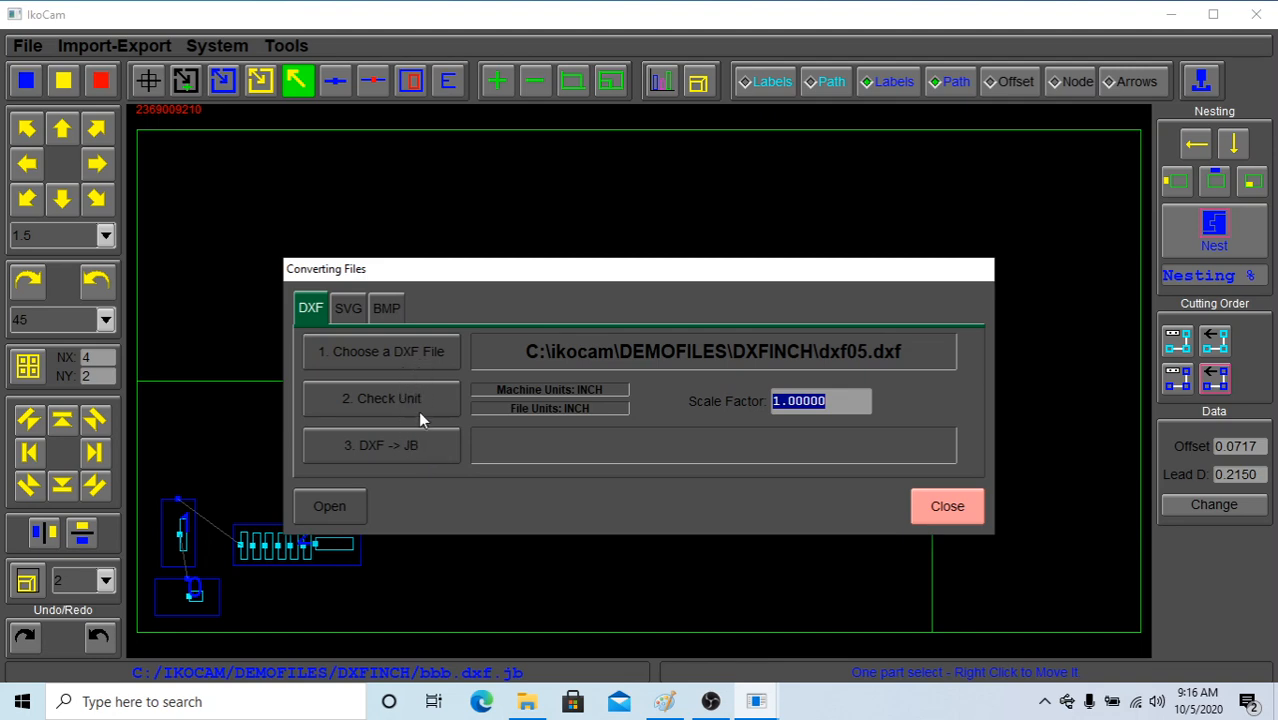
pyautogui.click(422, 445)
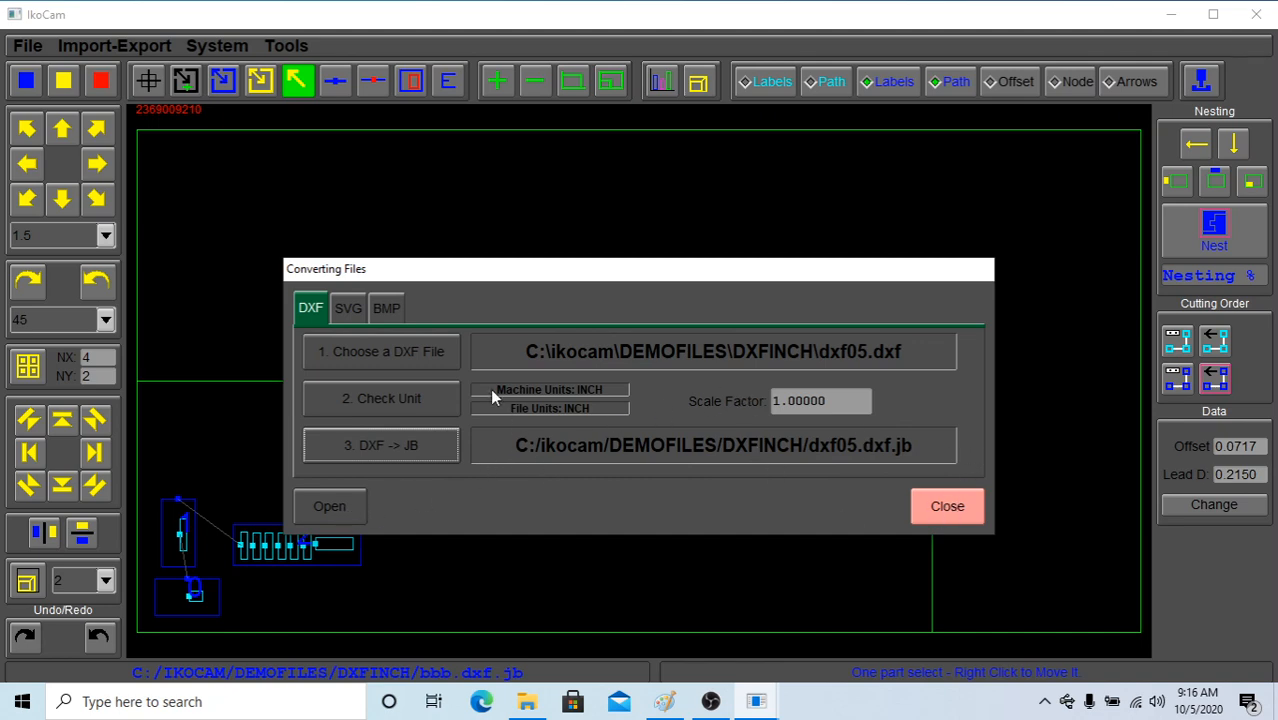
pyautogui.click(330, 506)
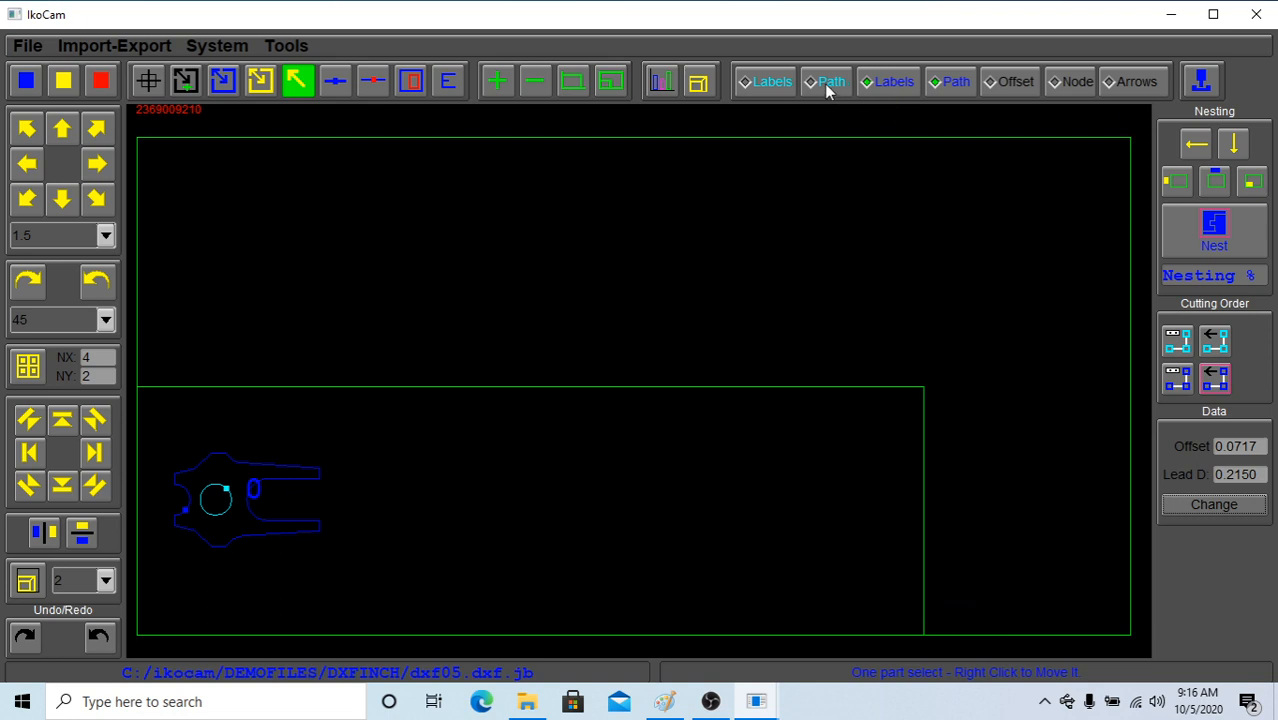
# Show the offset paths and set new lead-in points on the upper-left of the circular hole and the upper curve of the fork opening
pyautogui.click(1010, 82)
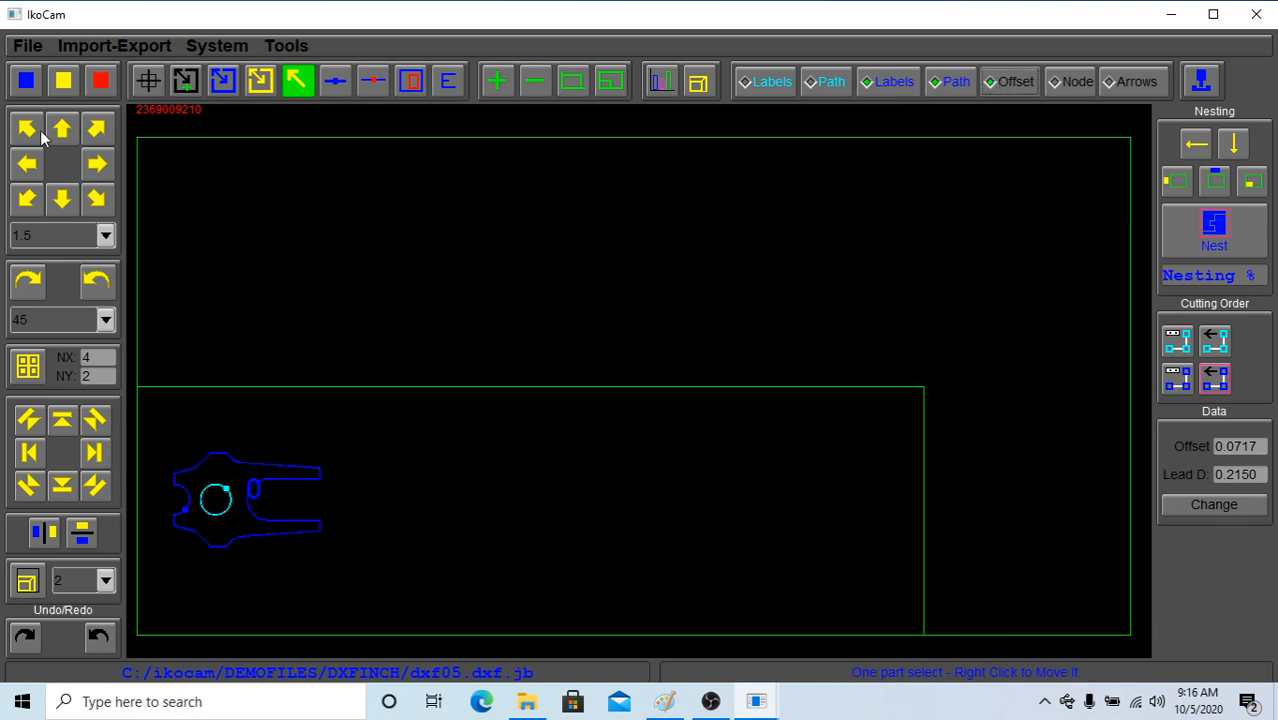
pyautogui.click(184, 83)
pyautogui.moveTo(160, 436); pyautogui.dragTo(386, 570)
pyautogui.moveTo(371, 266); pyautogui.dragTo(652, 522)
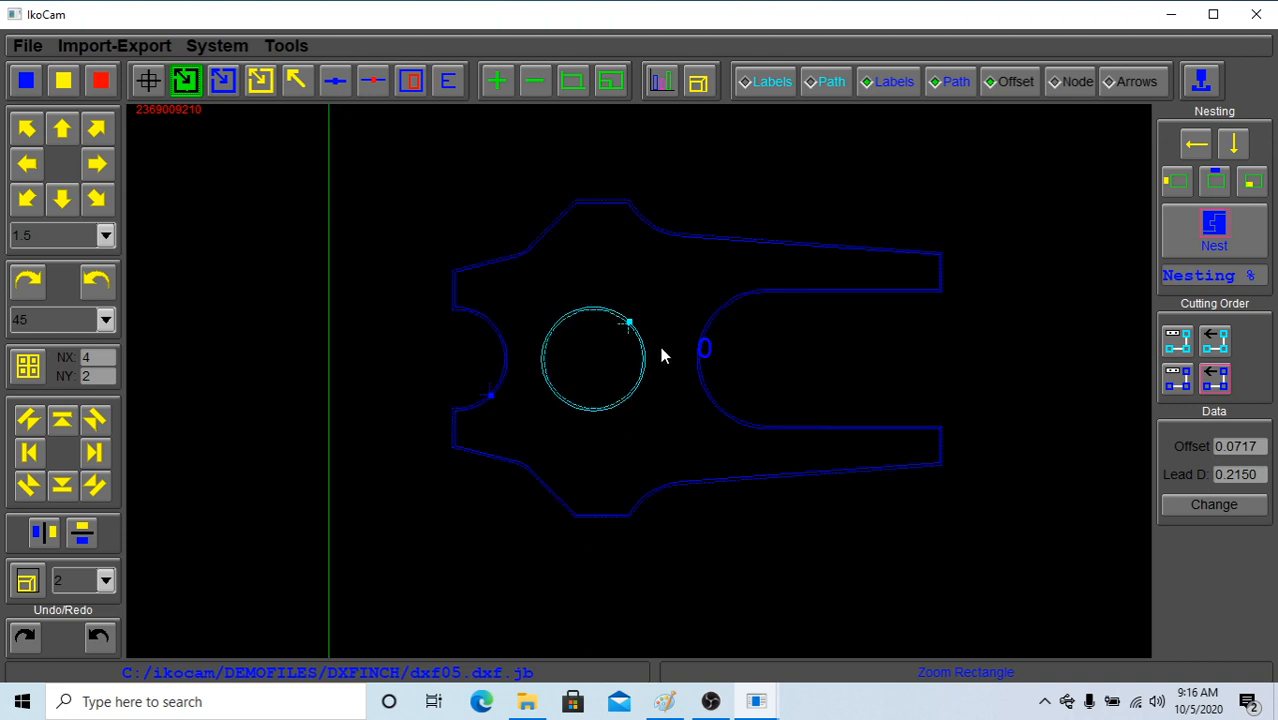
pyautogui.click(335, 82)
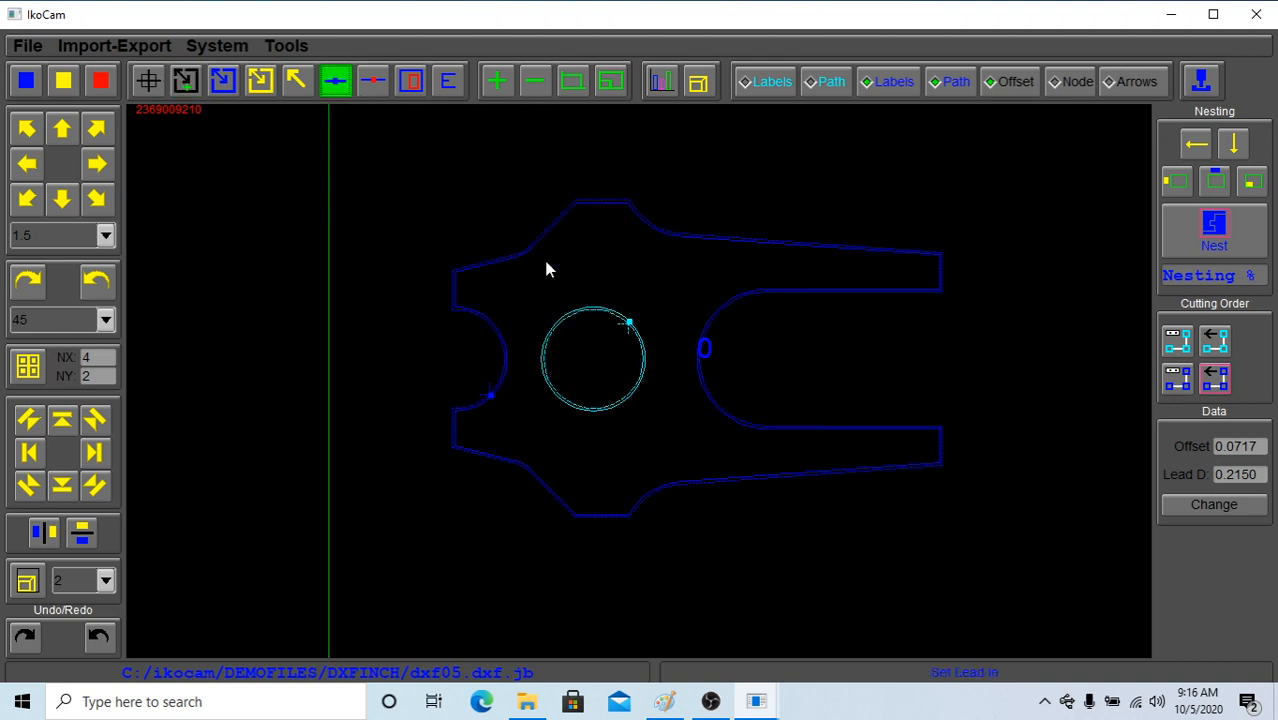
pyautogui.click(558, 322)
pyautogui.click(506, 349)
# Generate the job's G-code with both lead-in and lead-out set to Arc, and close the G-code window and the program
pyautogui.click(1210, 87)
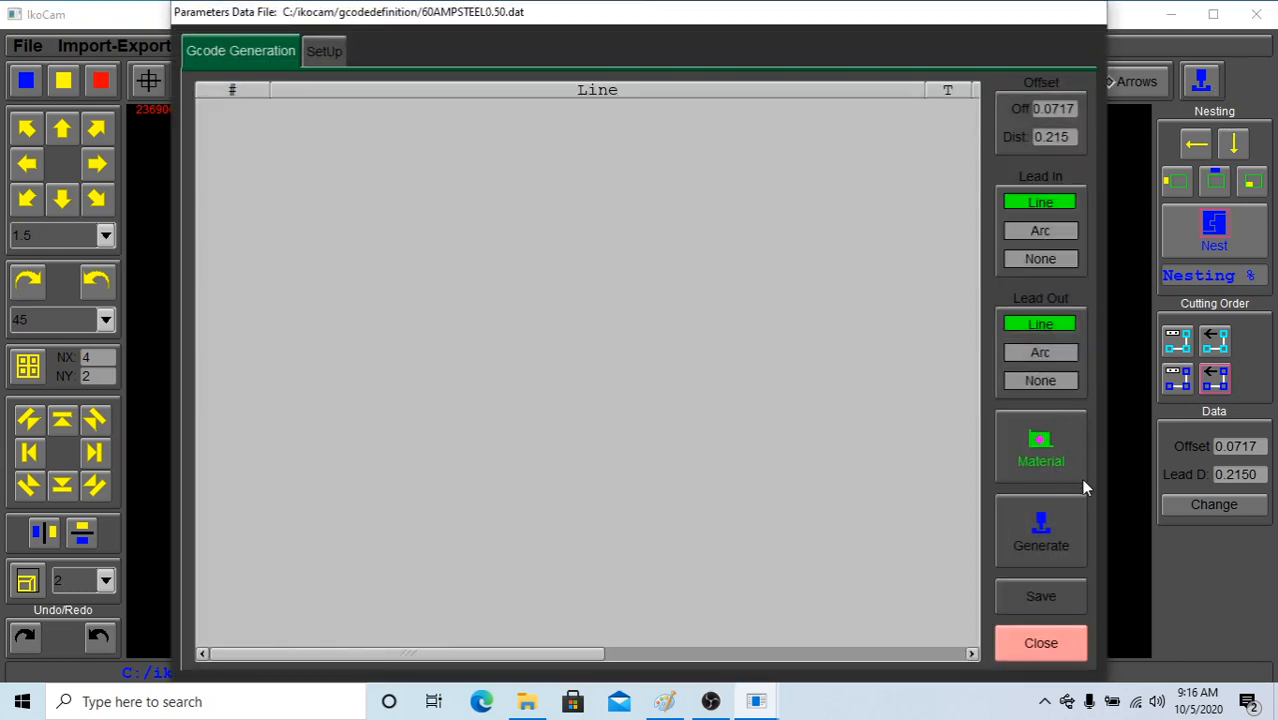
pyautogui.click(1050, 232)
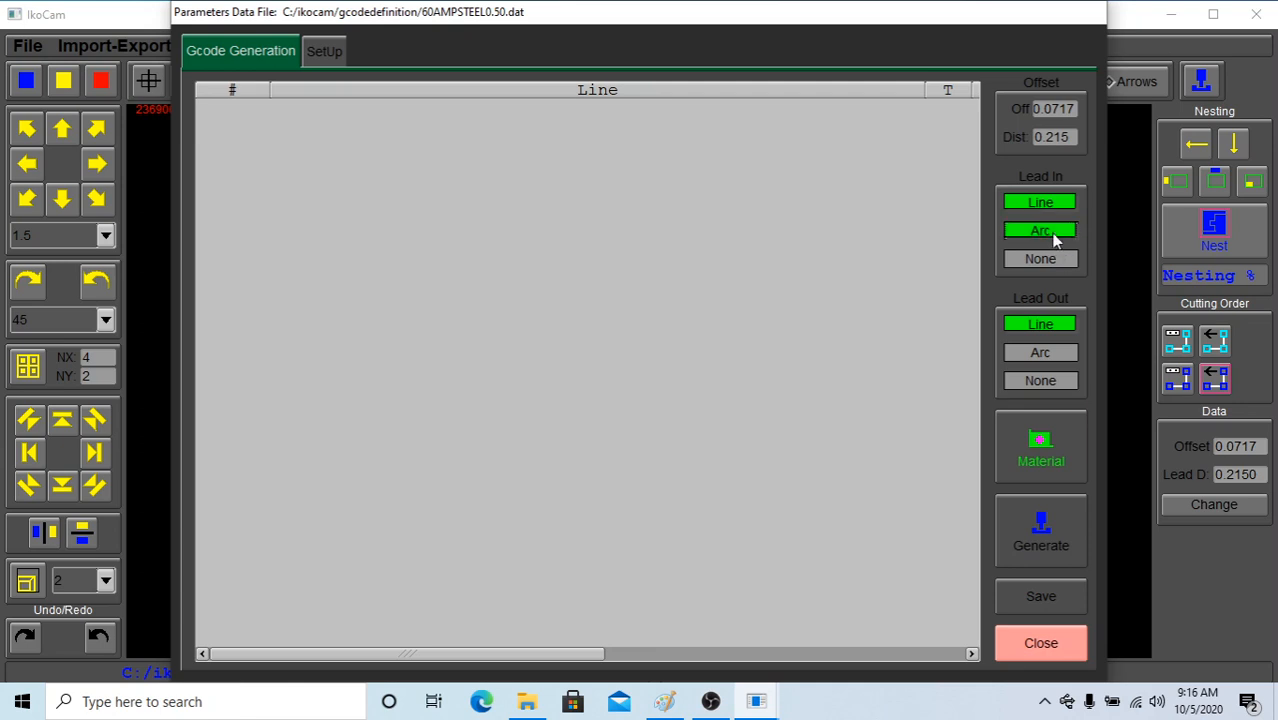
pyautogui.click(1058, 354)
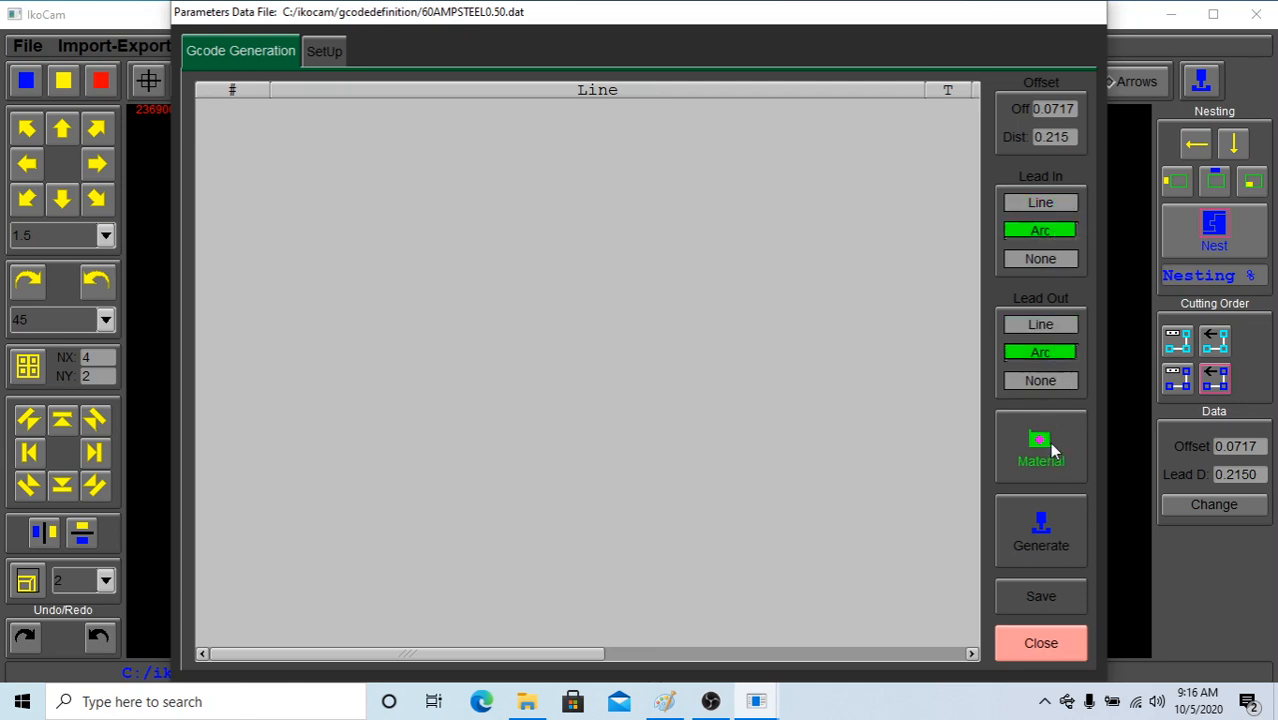
pyautogui.click(1066, 526)
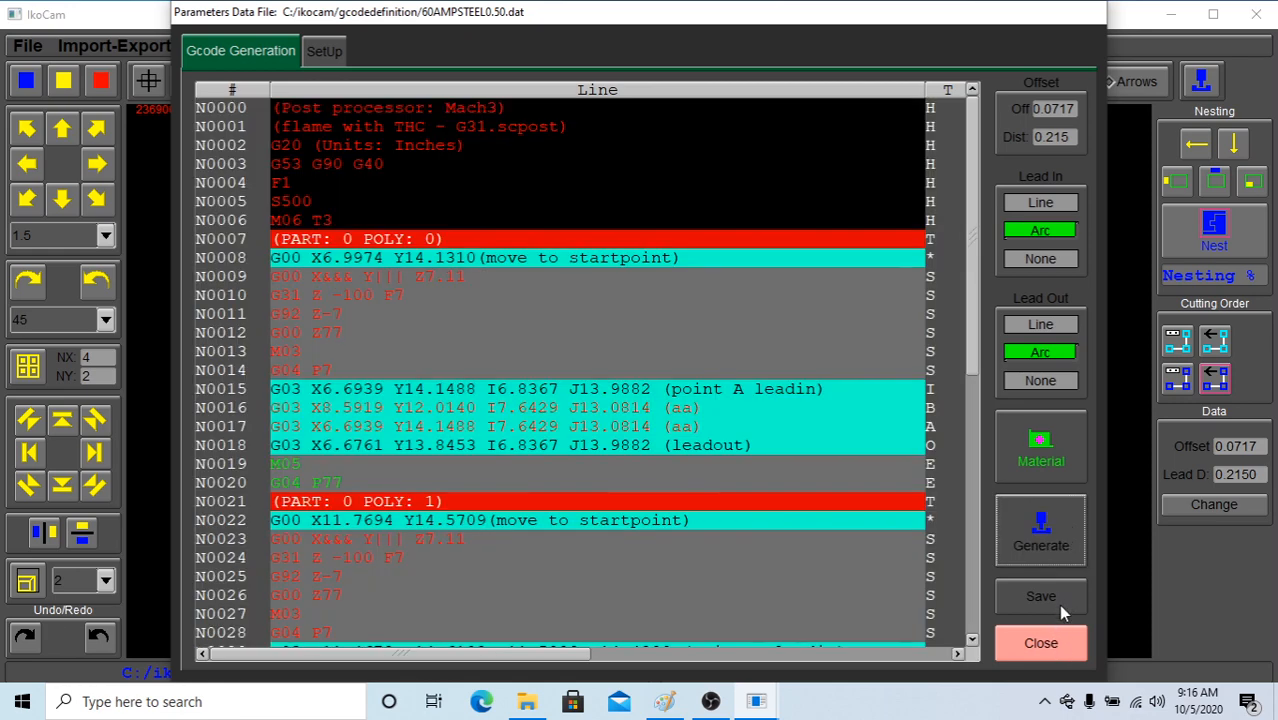
pyautogui.click(1066, 646)
pyautogui.click(1256, 14)
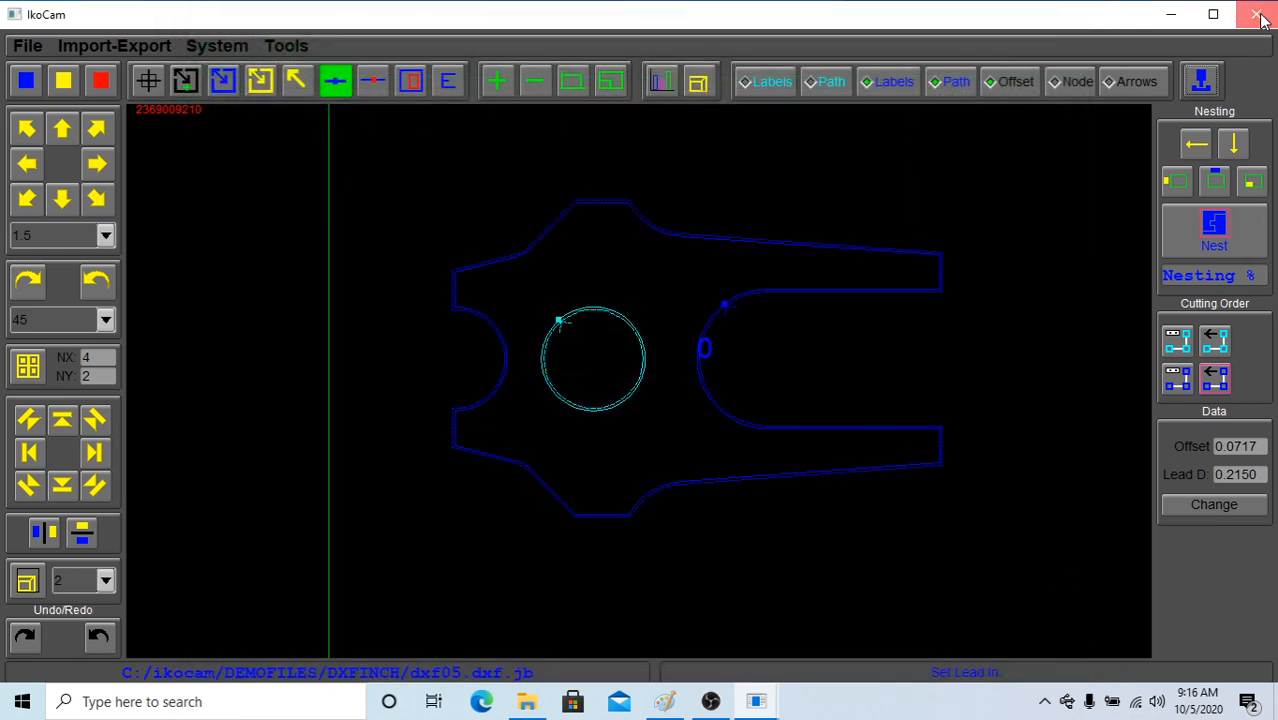